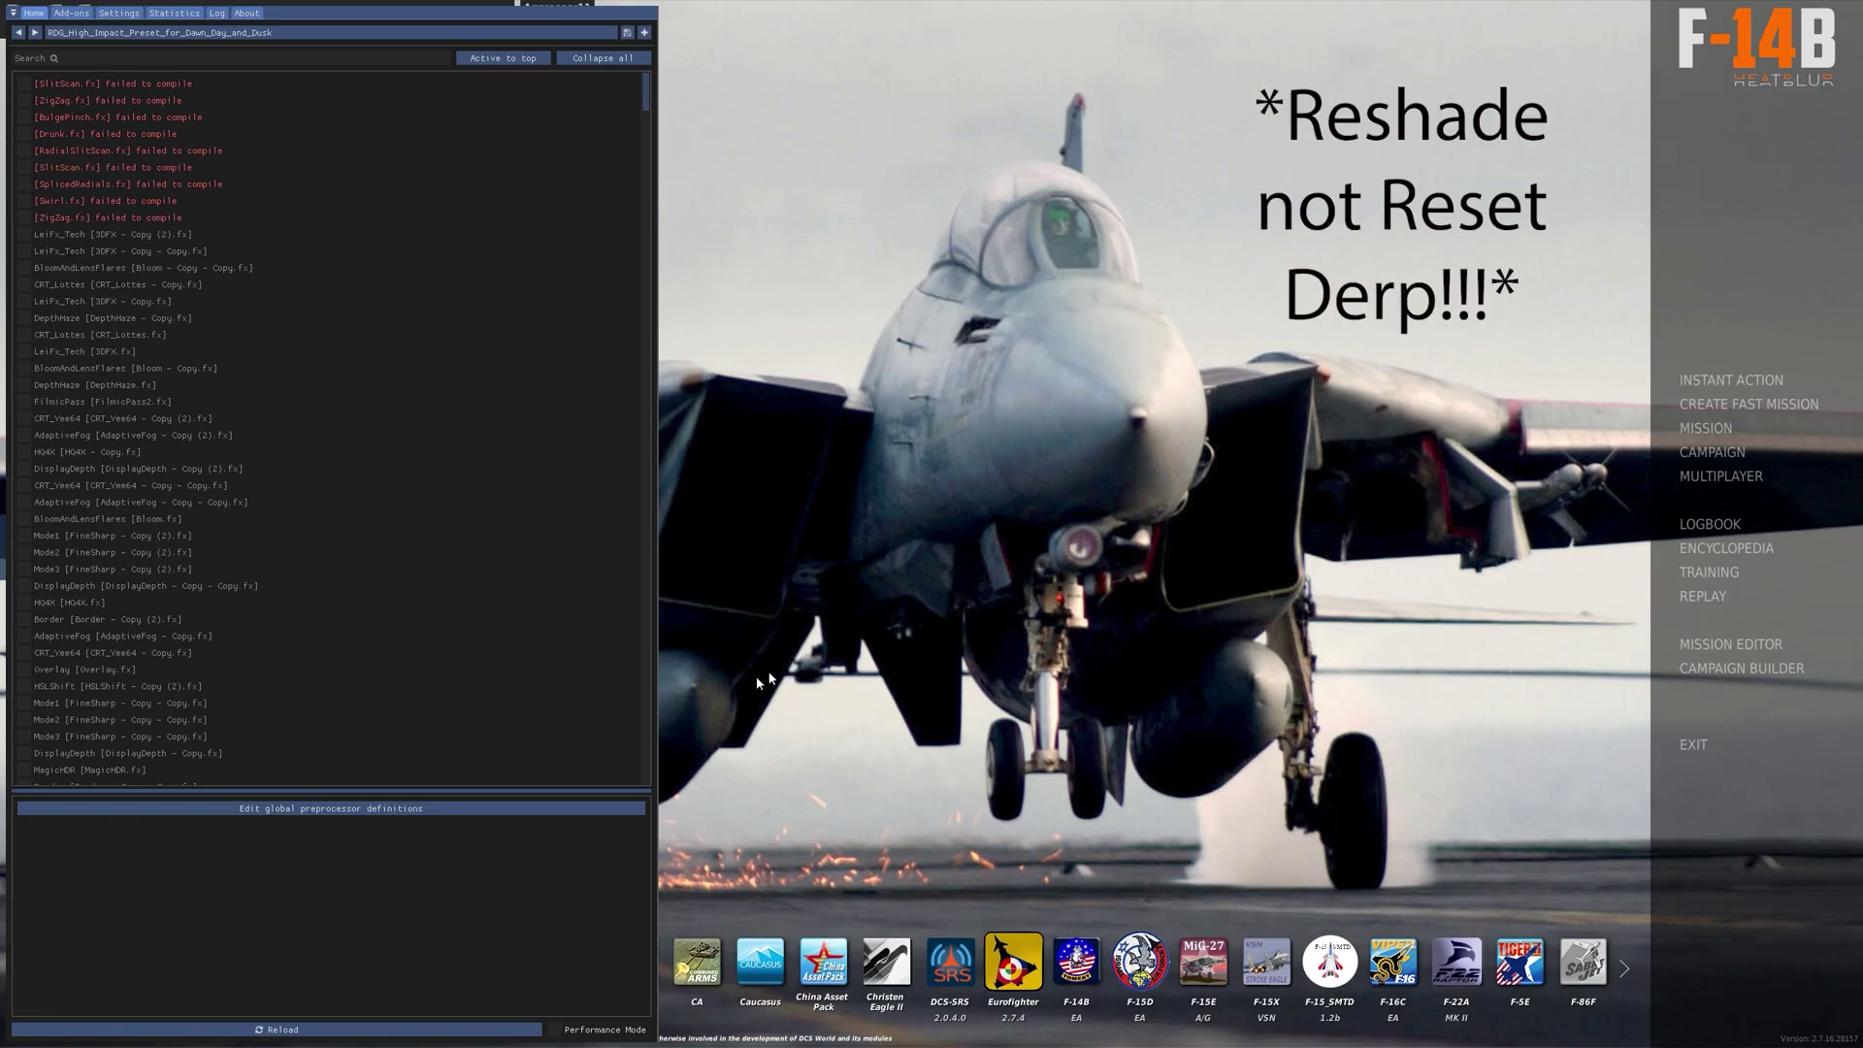
Step: Browse the saved preset .ini list, highlighting New Basic for Videos 7.ini, then close it
{"action": "left_click", "coordinate": [309, 35]}
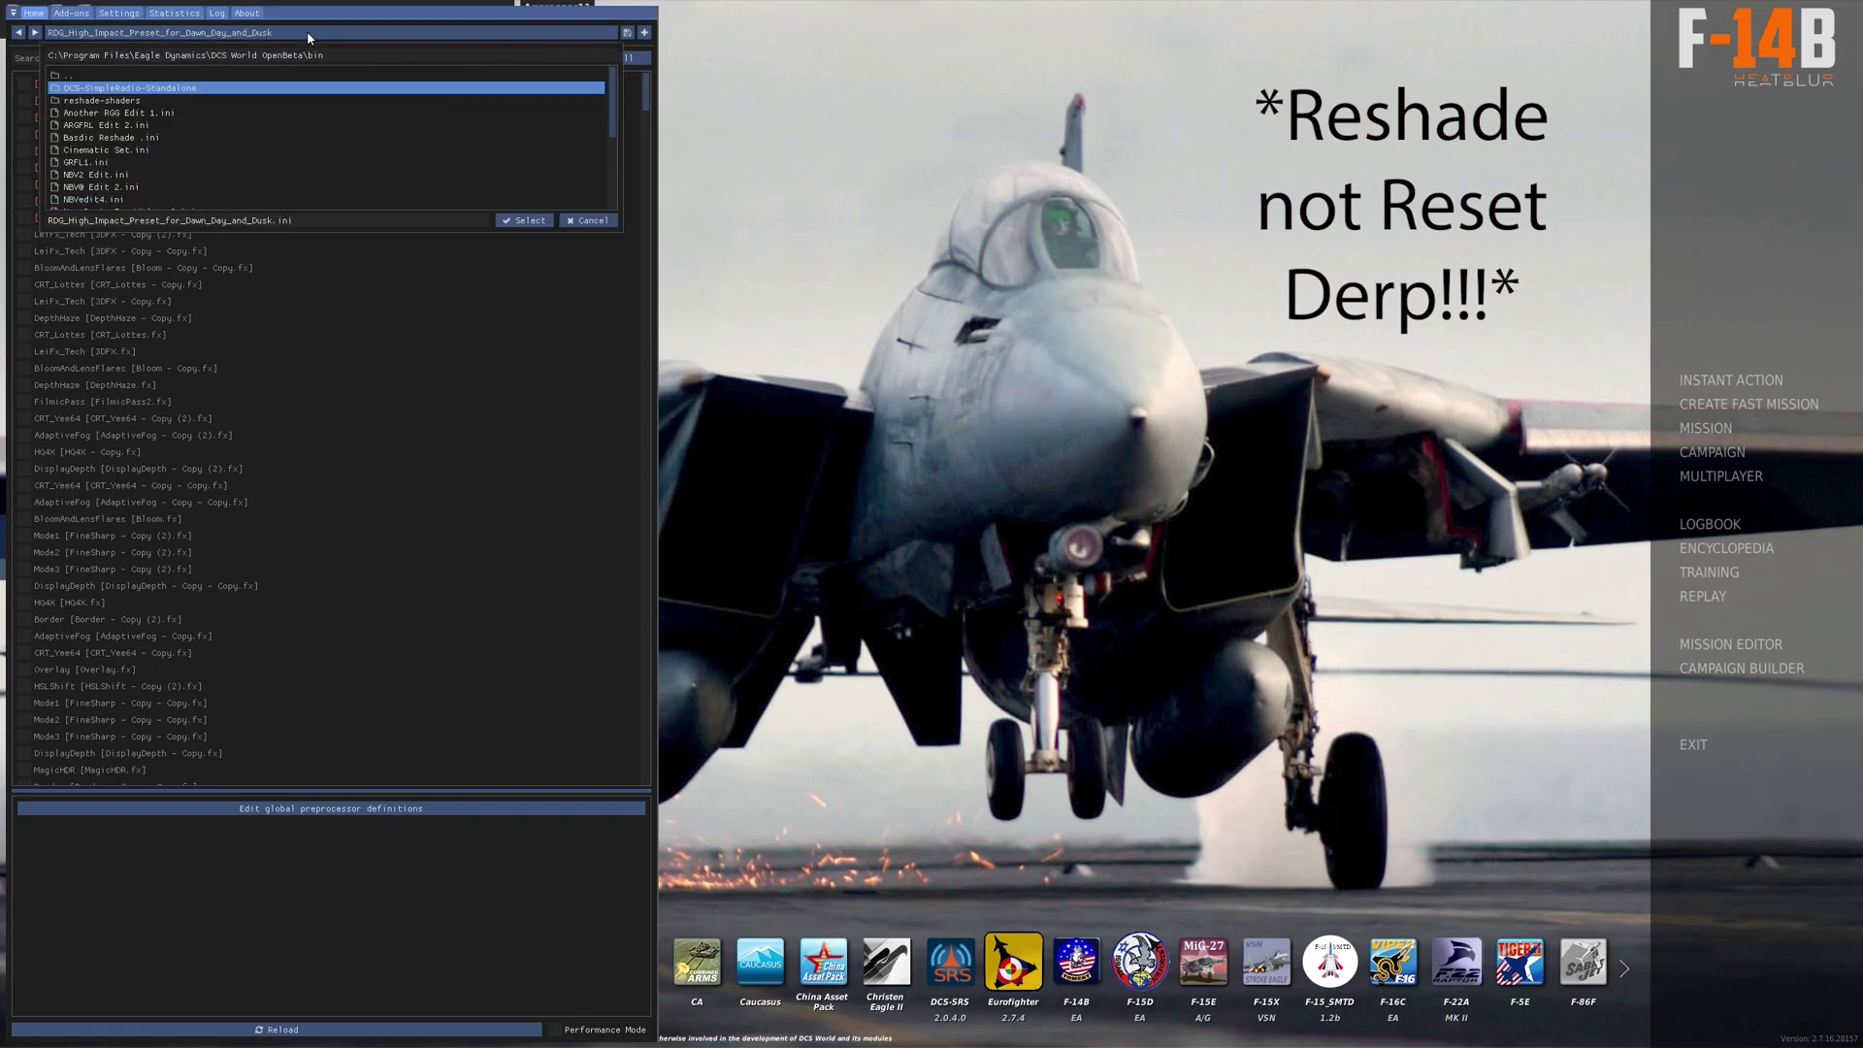
{"action": "scroll", "coordinate": [311, 128], "scroll_direction": "down", "scroll_amount": 3}
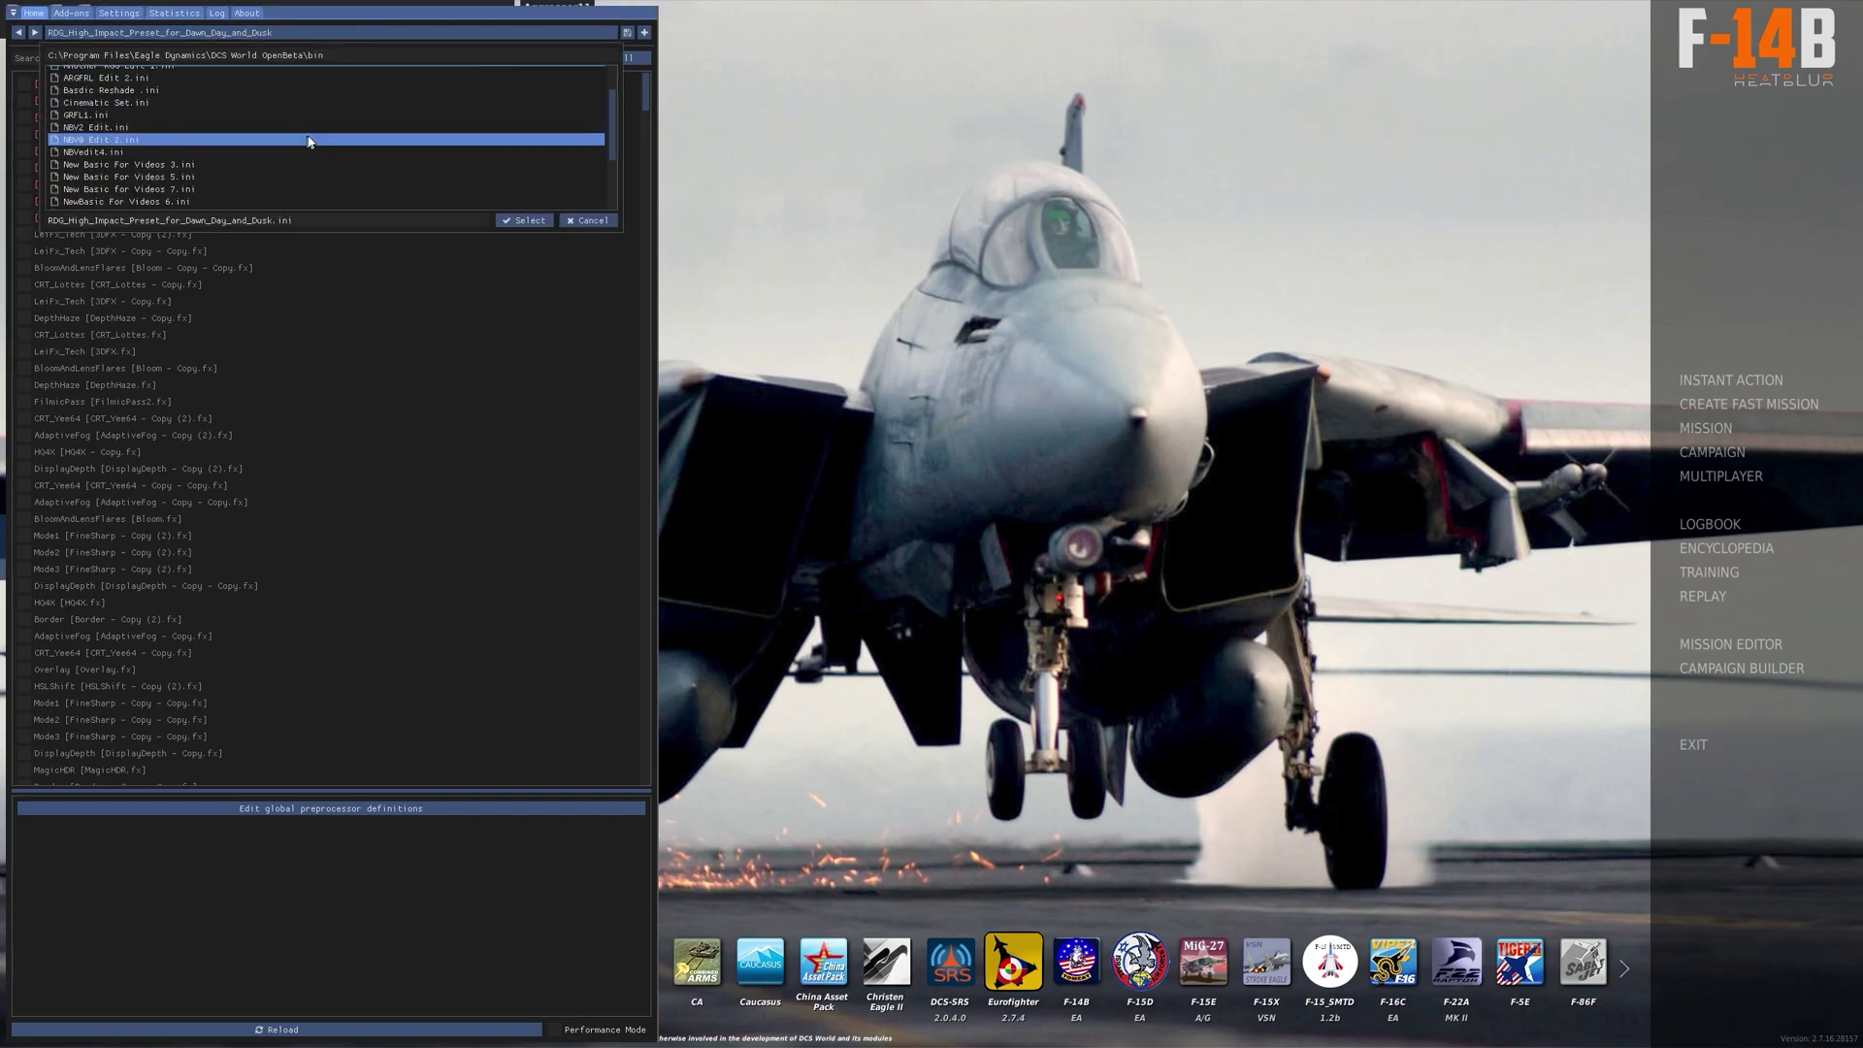
{"action": "scroll", "coordinate": [311, 141], "scroll_direction": "down", "scroll_amount": 3}
{"action": "scroll", "coordinate": [311, 146], "scroll_direction": "up", "scroll_amount": 3}
{"action": "left_click", "coordinate": [313, 163]}
{"action": "scroll", "coordinate": [307, 97], "scroll_direction": "up", "scroll_amount": 3}
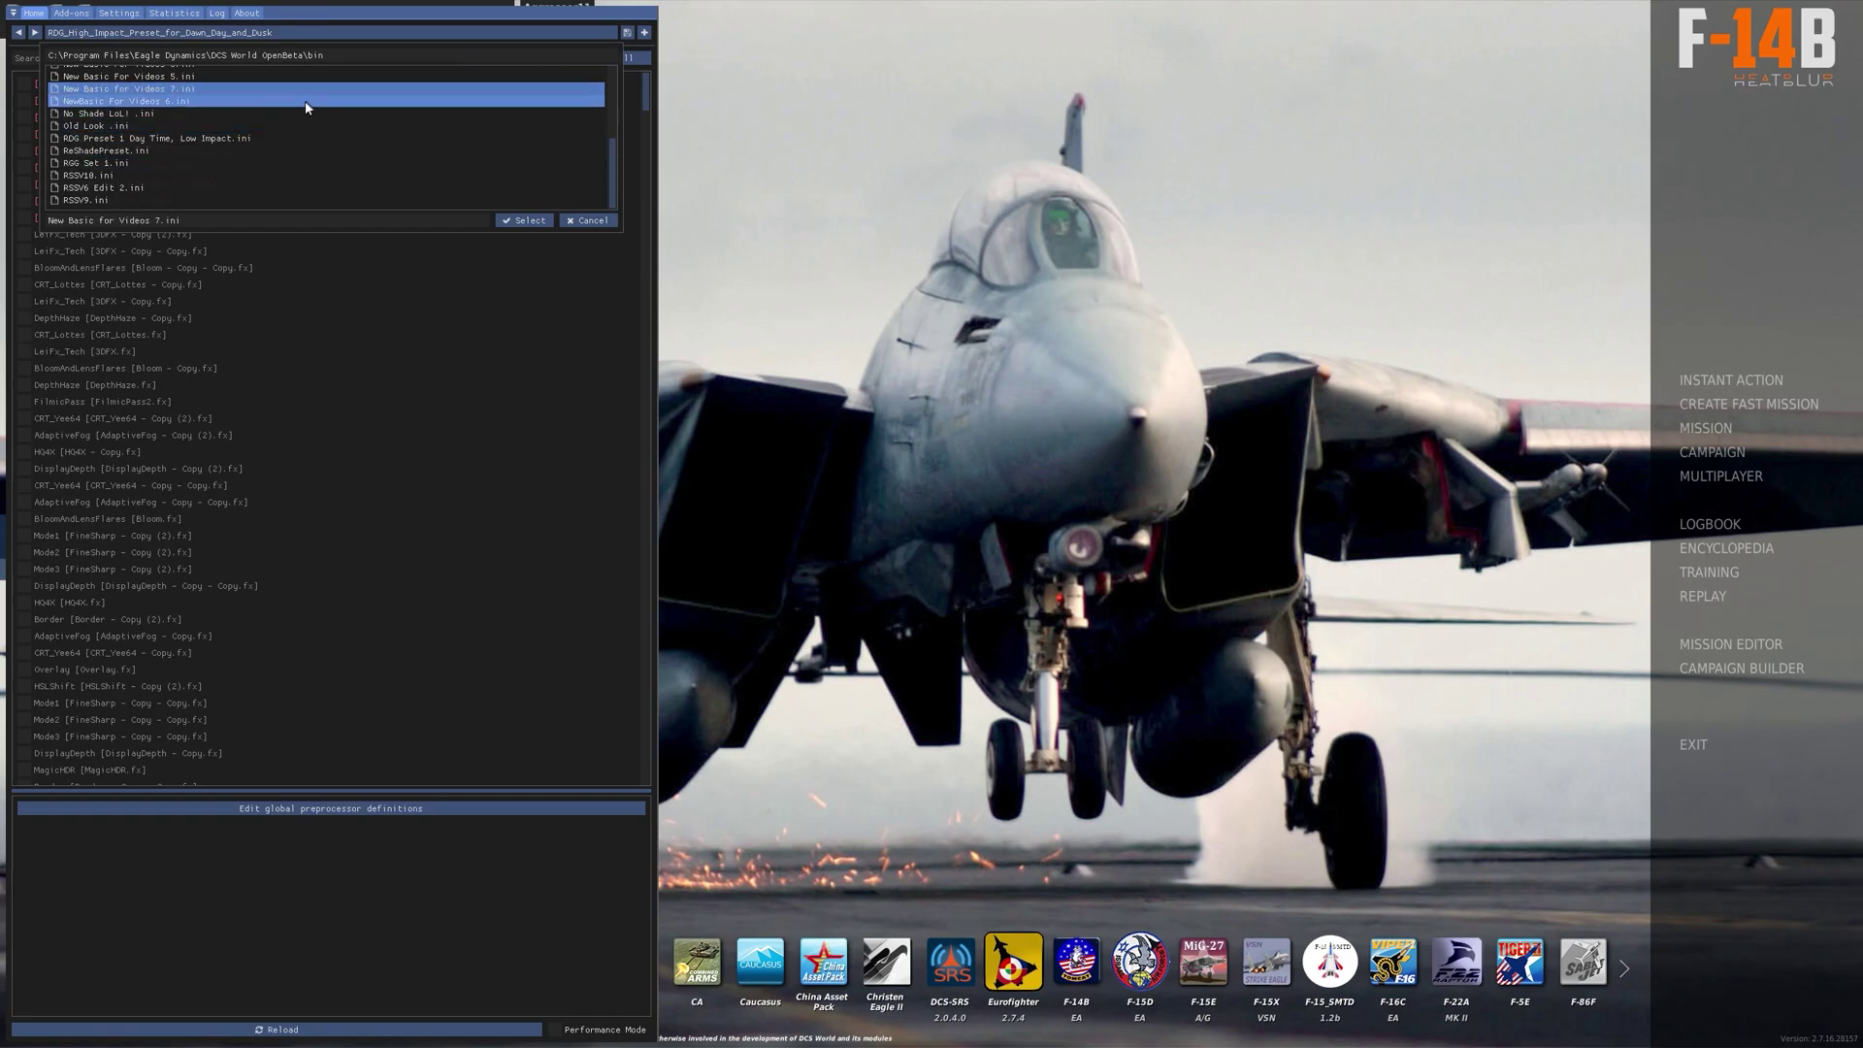
{"action": "scroll", "coordinate": [307, 111], "scroll_direction": "up", "scroll_amount": 1}
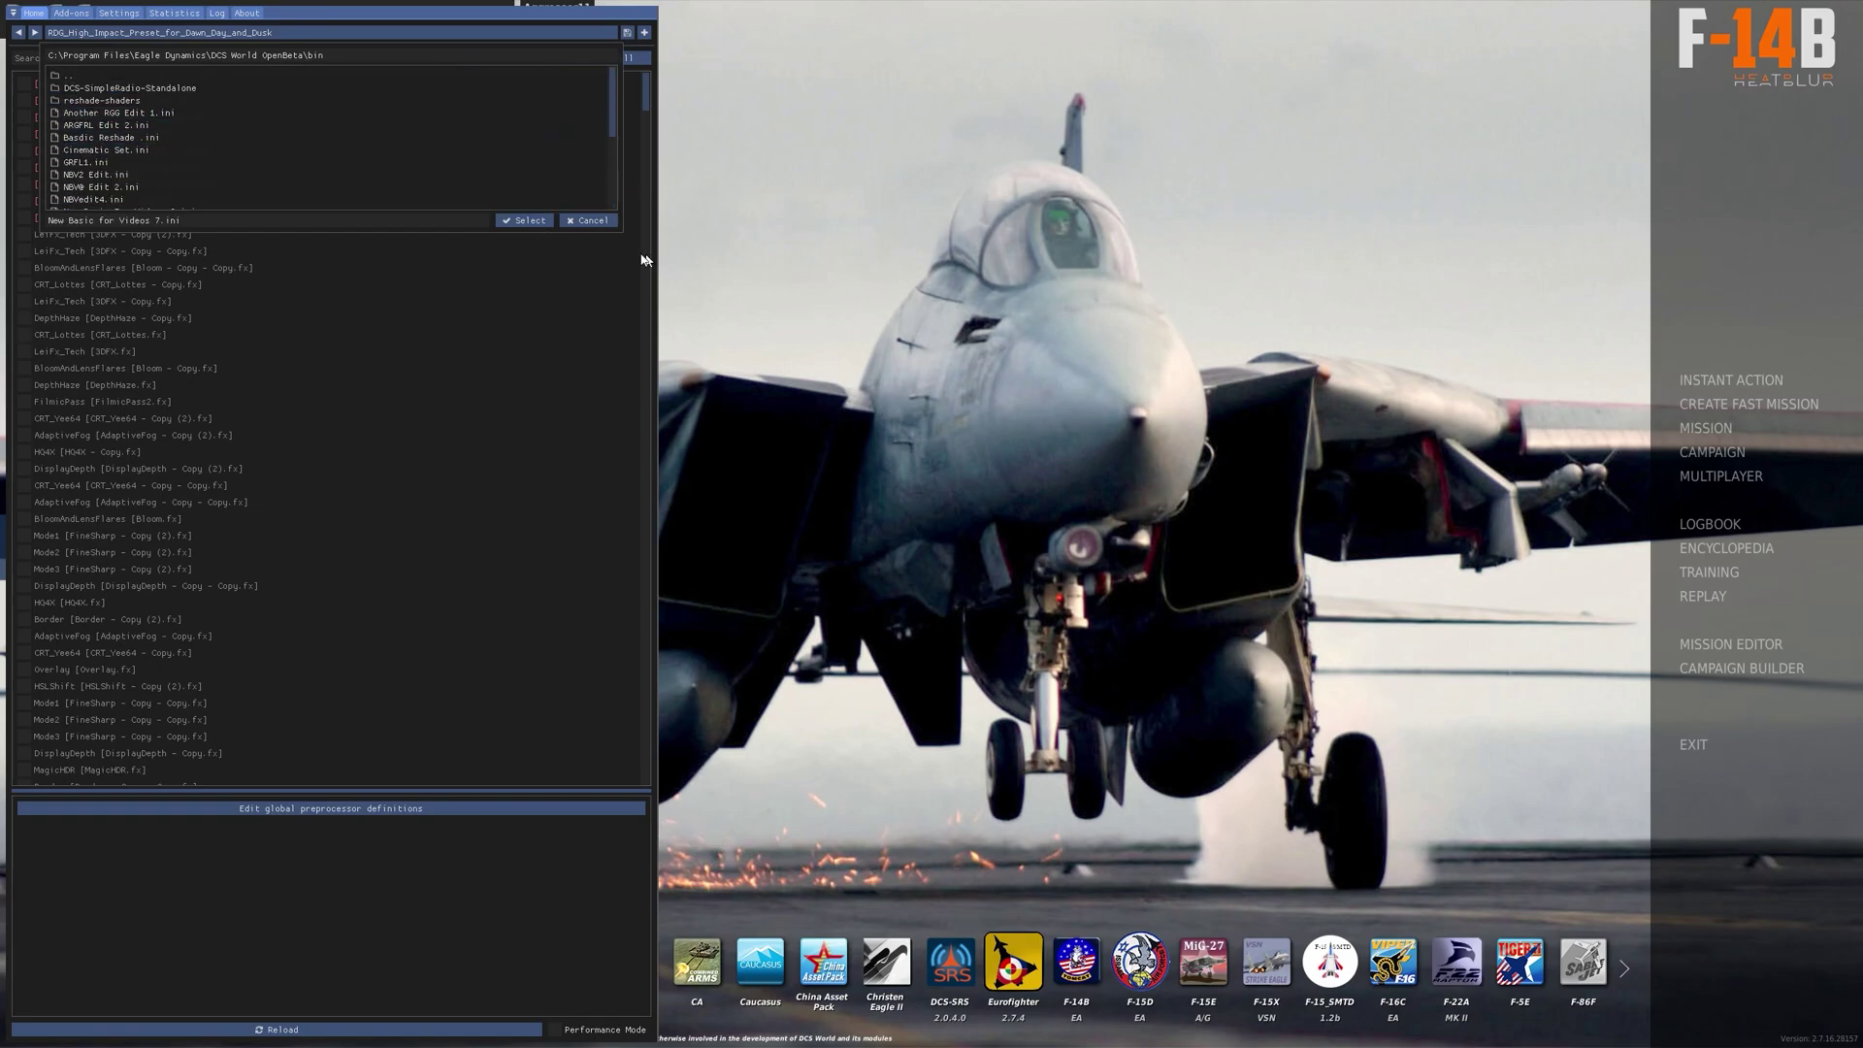
{"action": "key", "text": "Escape"}
Step: Load Another RGG Edit 1 with the next-preset arrow and review the preset list without changing it
{"action": "left_click", "coordinate": [35, 32]}
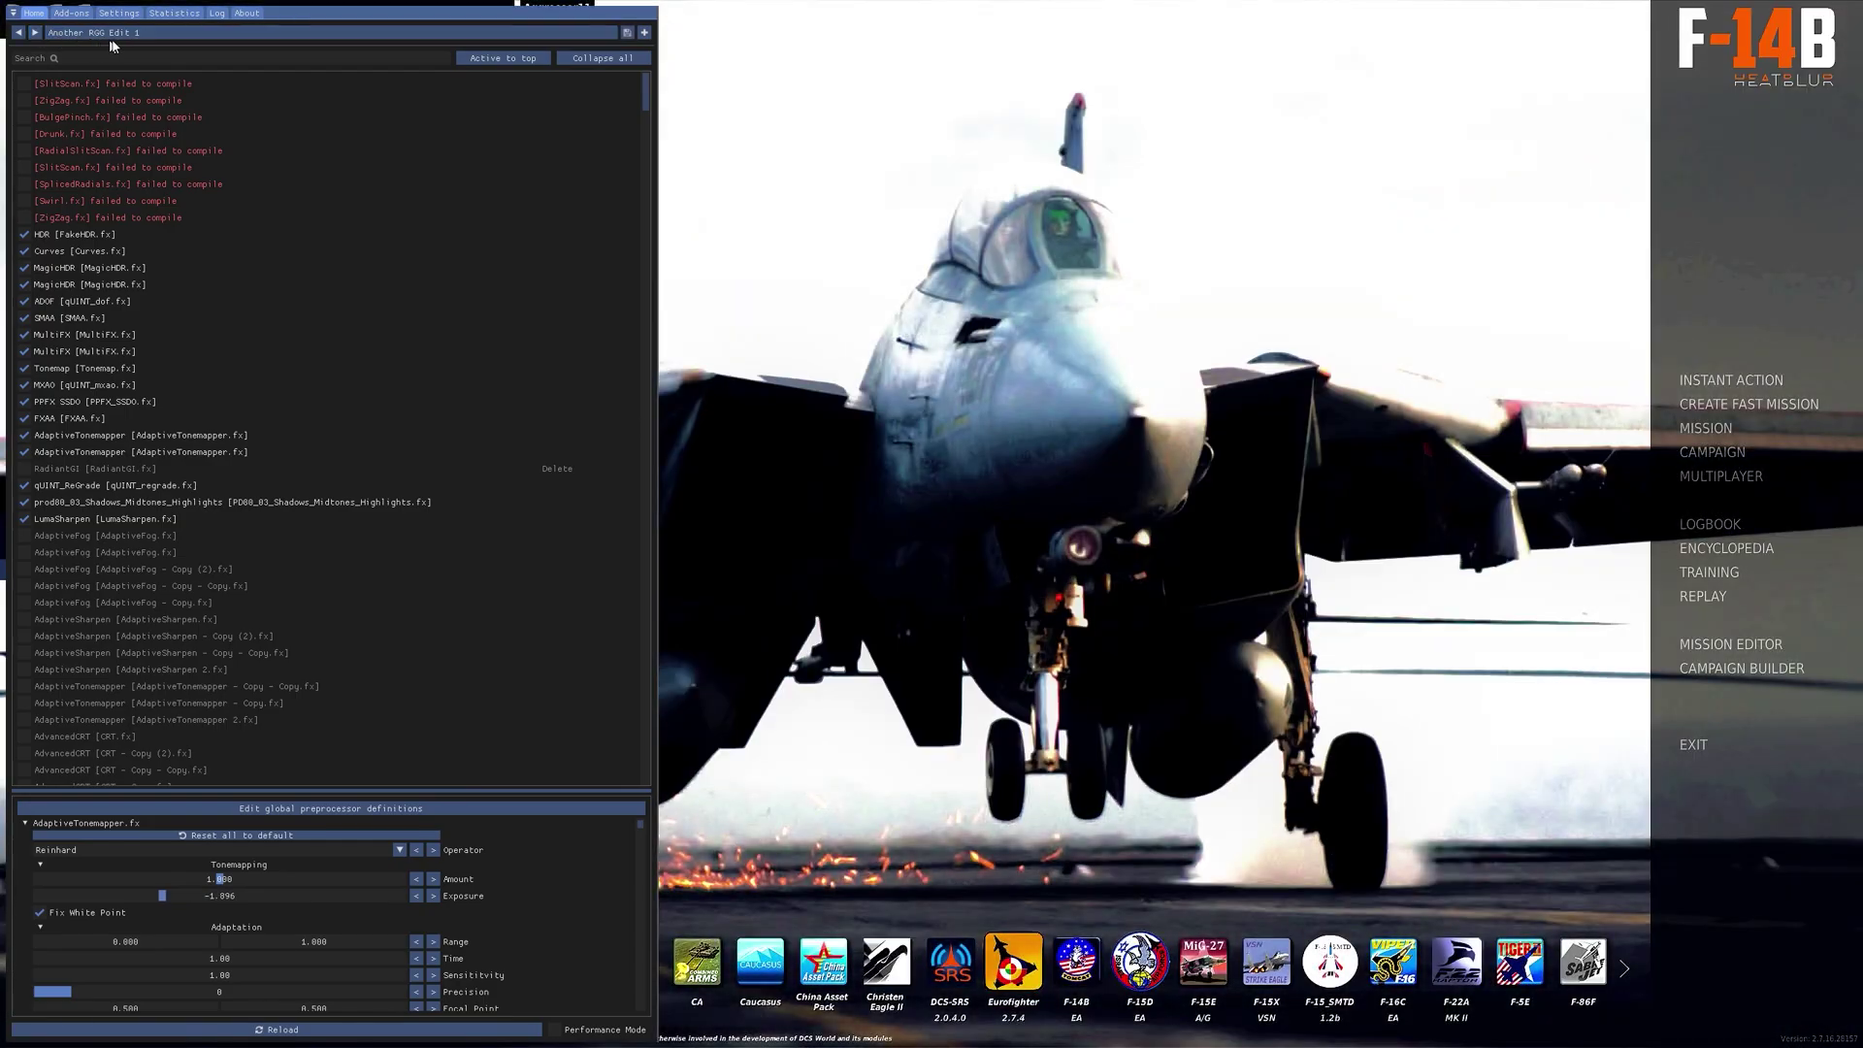
{"action": "left_click", "coordinate": [112, 35]}
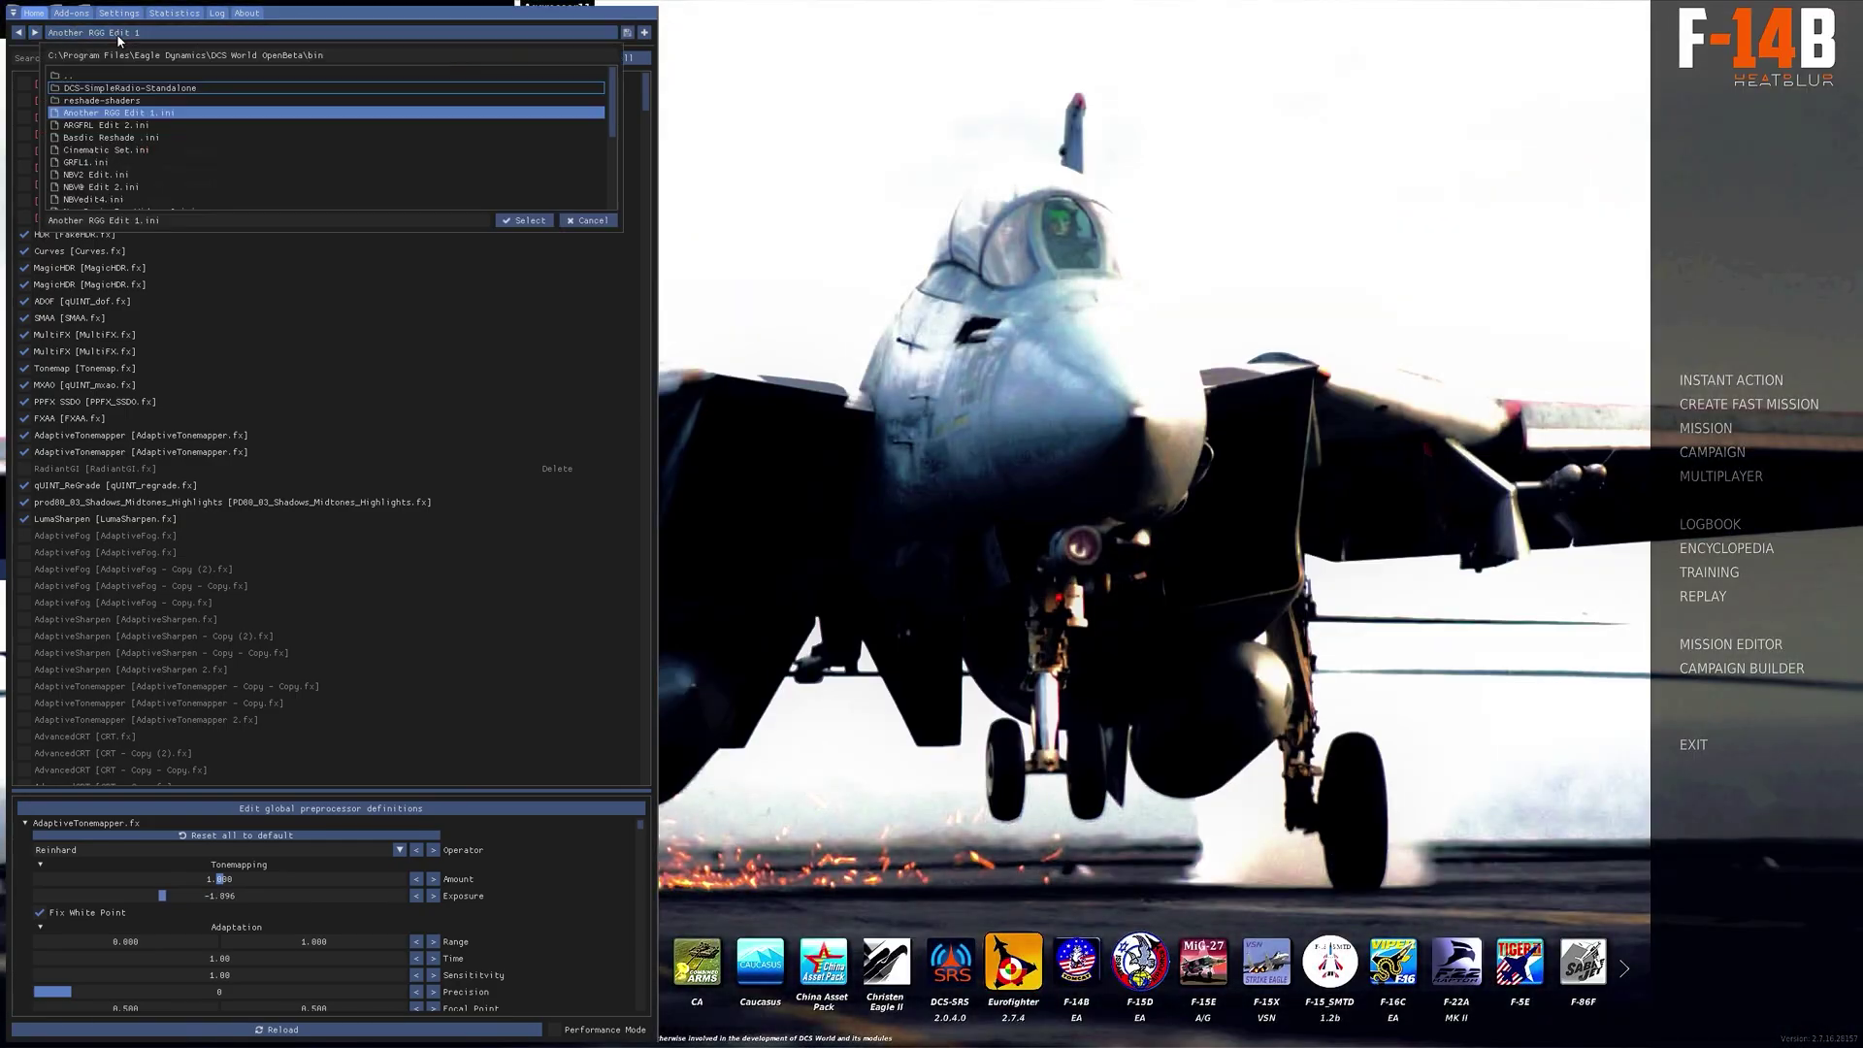
{"action": "scroll", "coordinate": [194, 116], "scroll_direction": "down", "scroll_amount": 3}
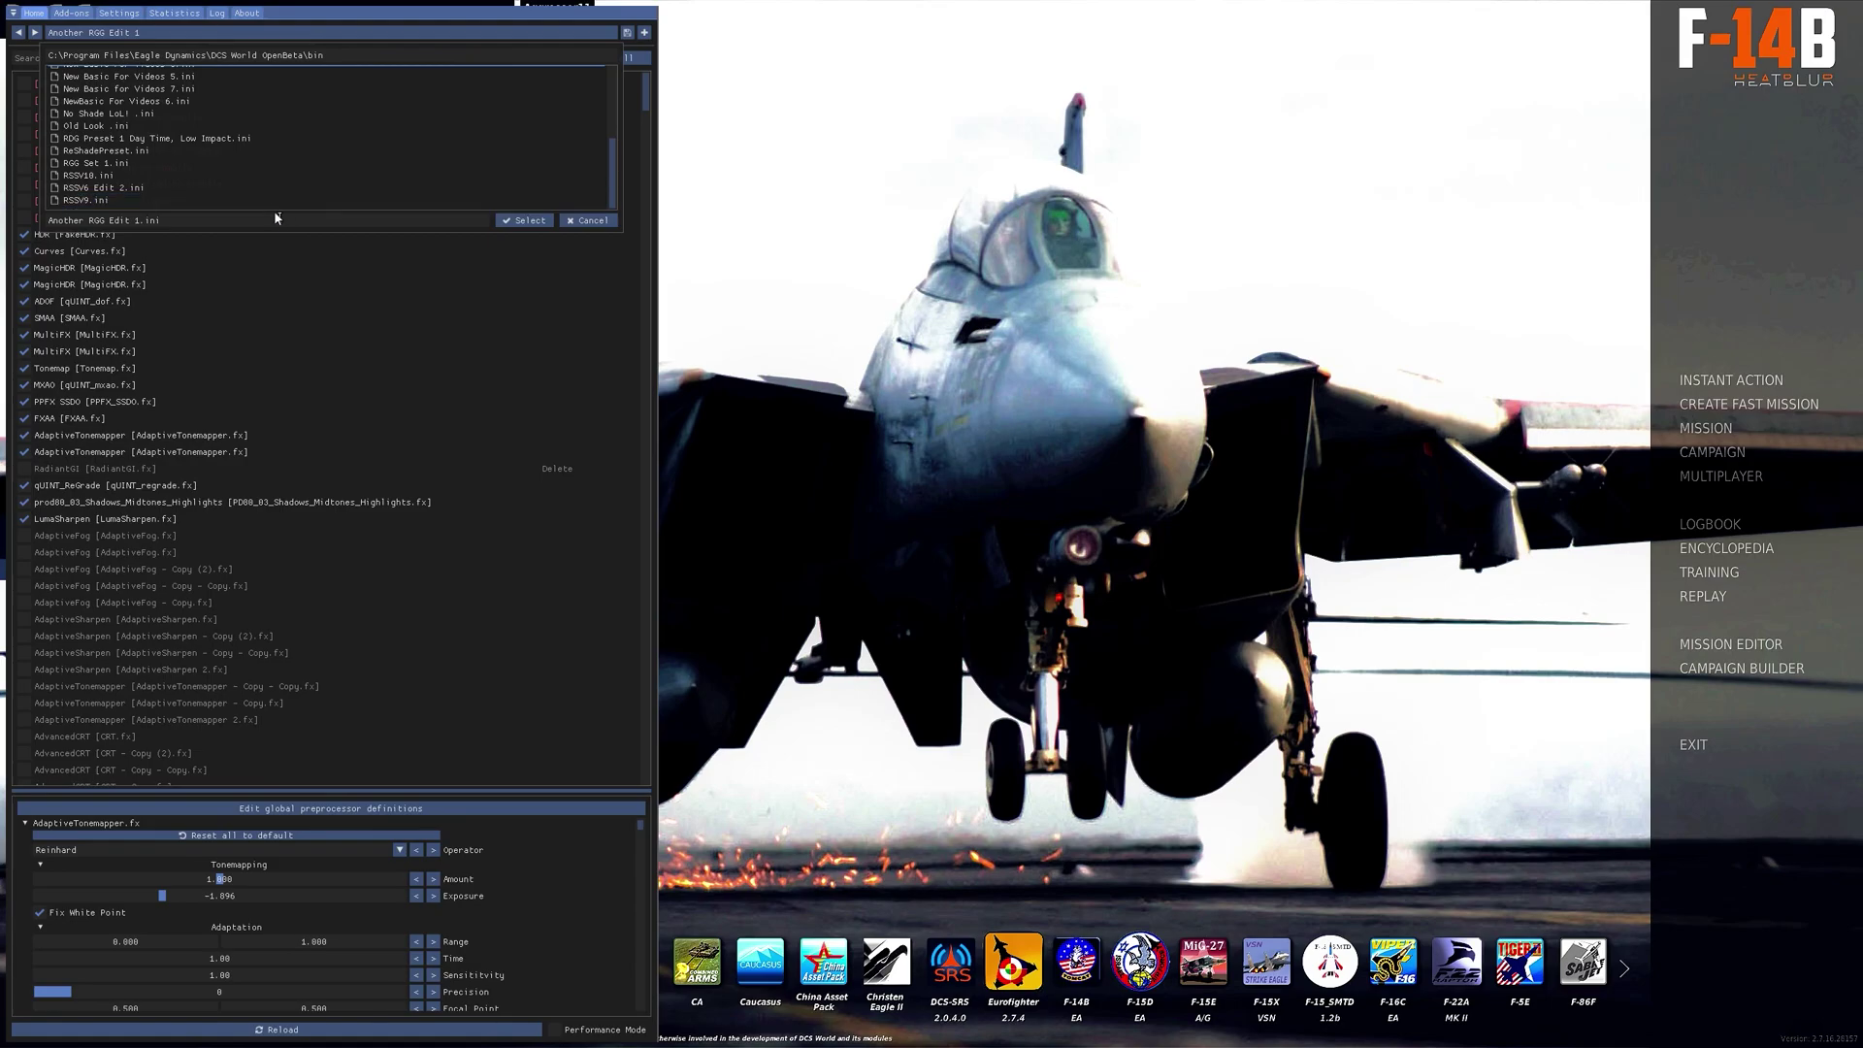
{"action": "scroll", "coordinate": [278, 146], "scroll_direction": "up", "scroll_amount": 3}
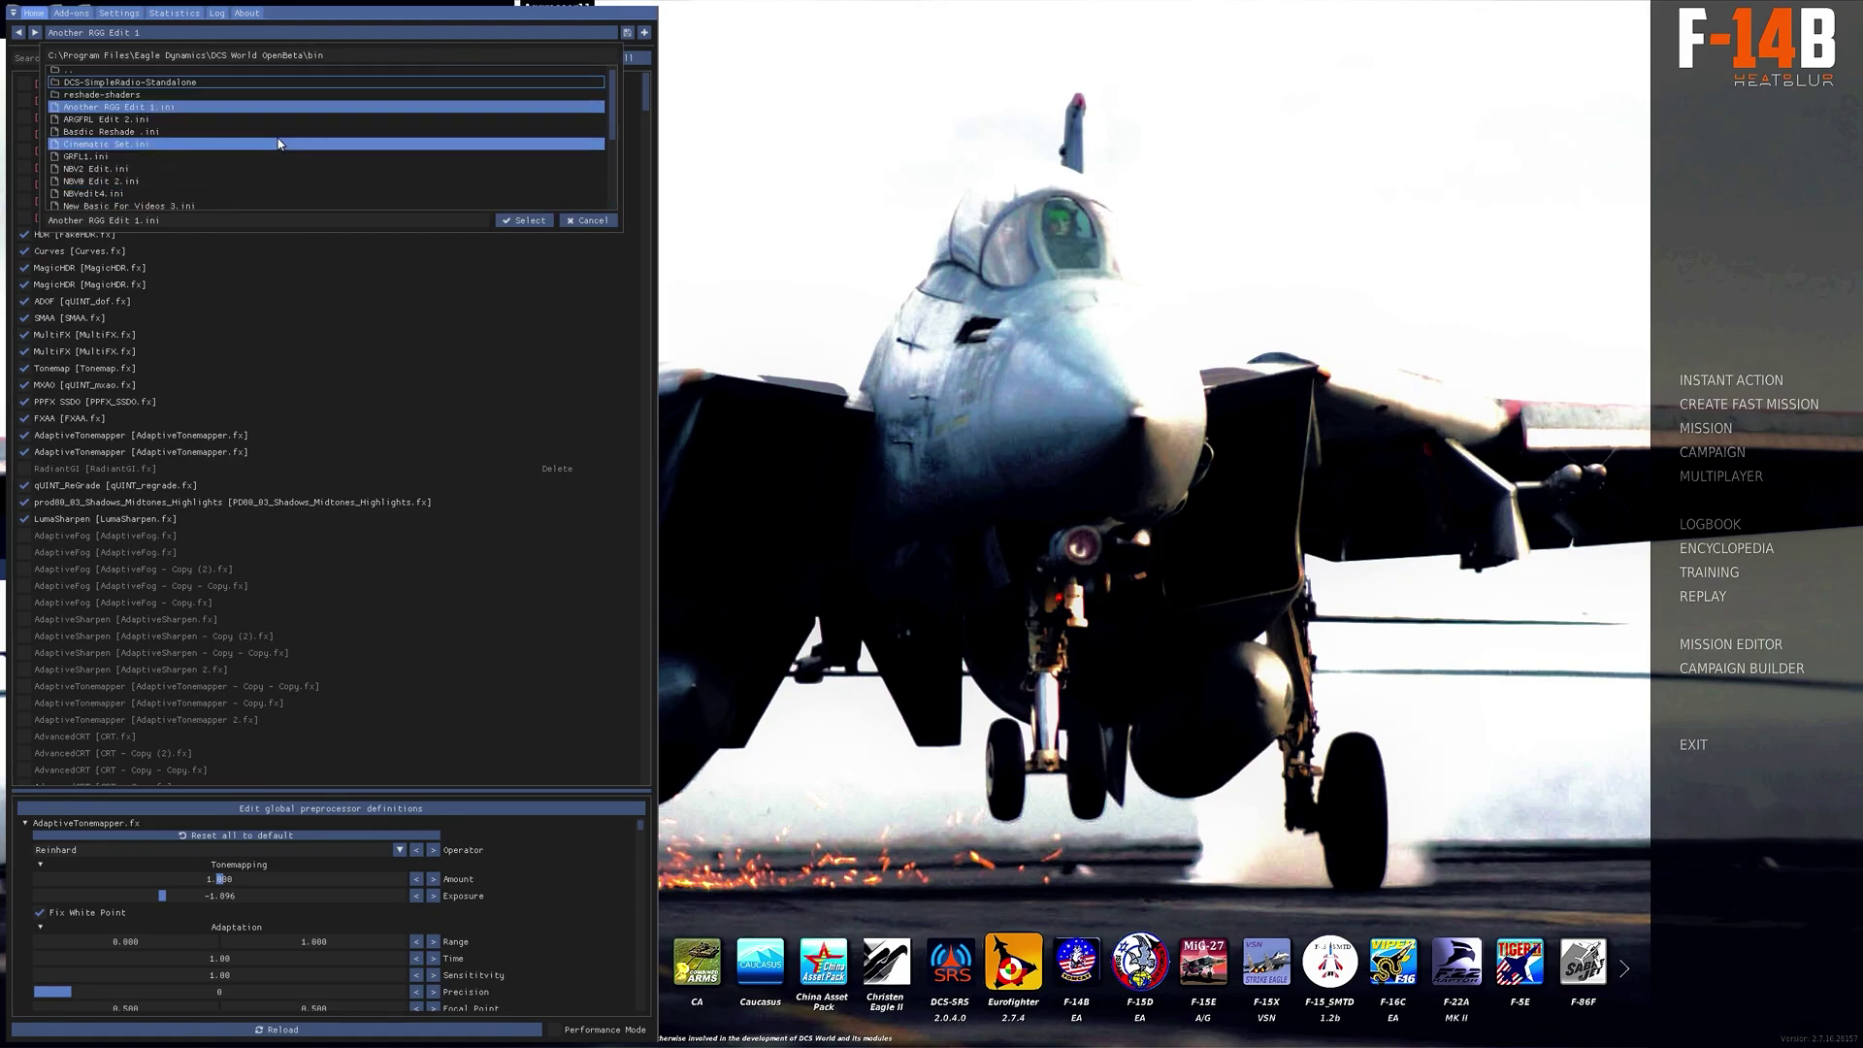
{"action": "scroll", "coordinate": [279, 144], "scroll_direction": "down", "scroll_amount": 3}
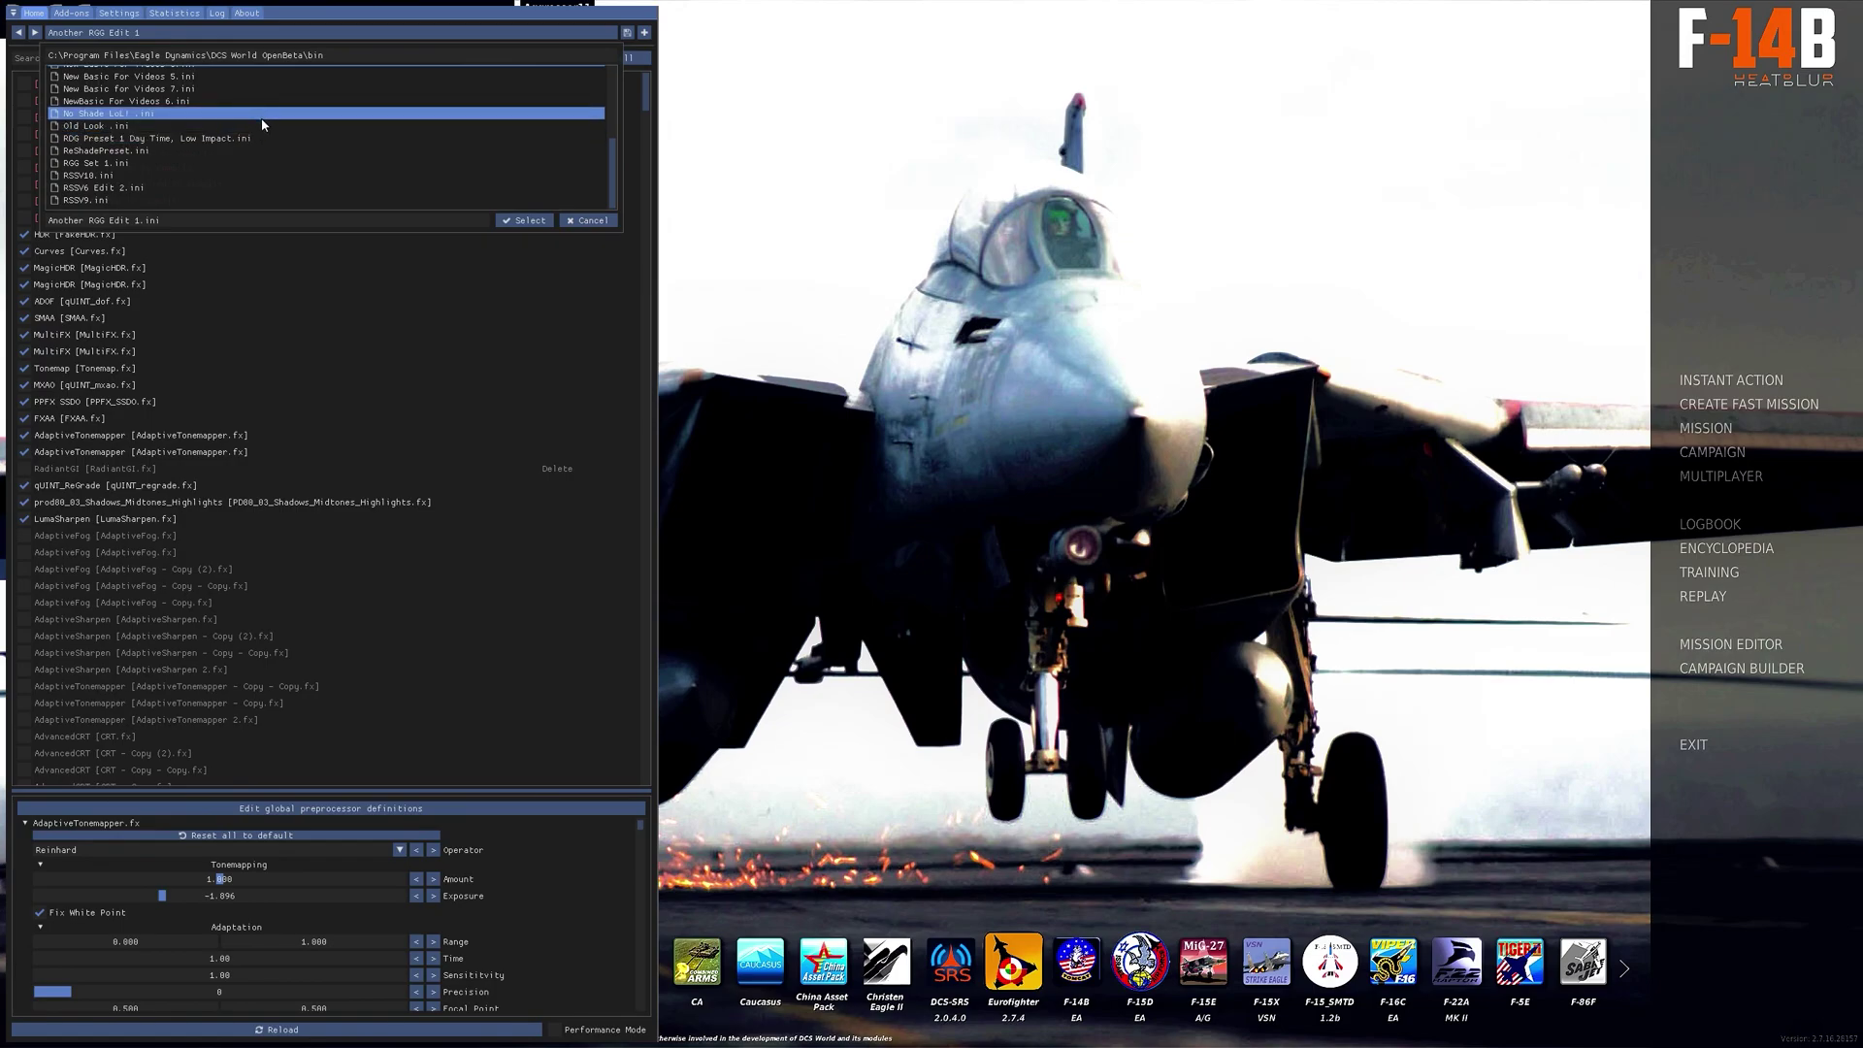
{"action": "scroll", "coordinate": [234, 114], "scroll_direction": "up", "scroll_amount": 2}
{"action": "scroll", "coordinate": [234, 113], "scroll_direction": "up", "scroll_amount": 1}
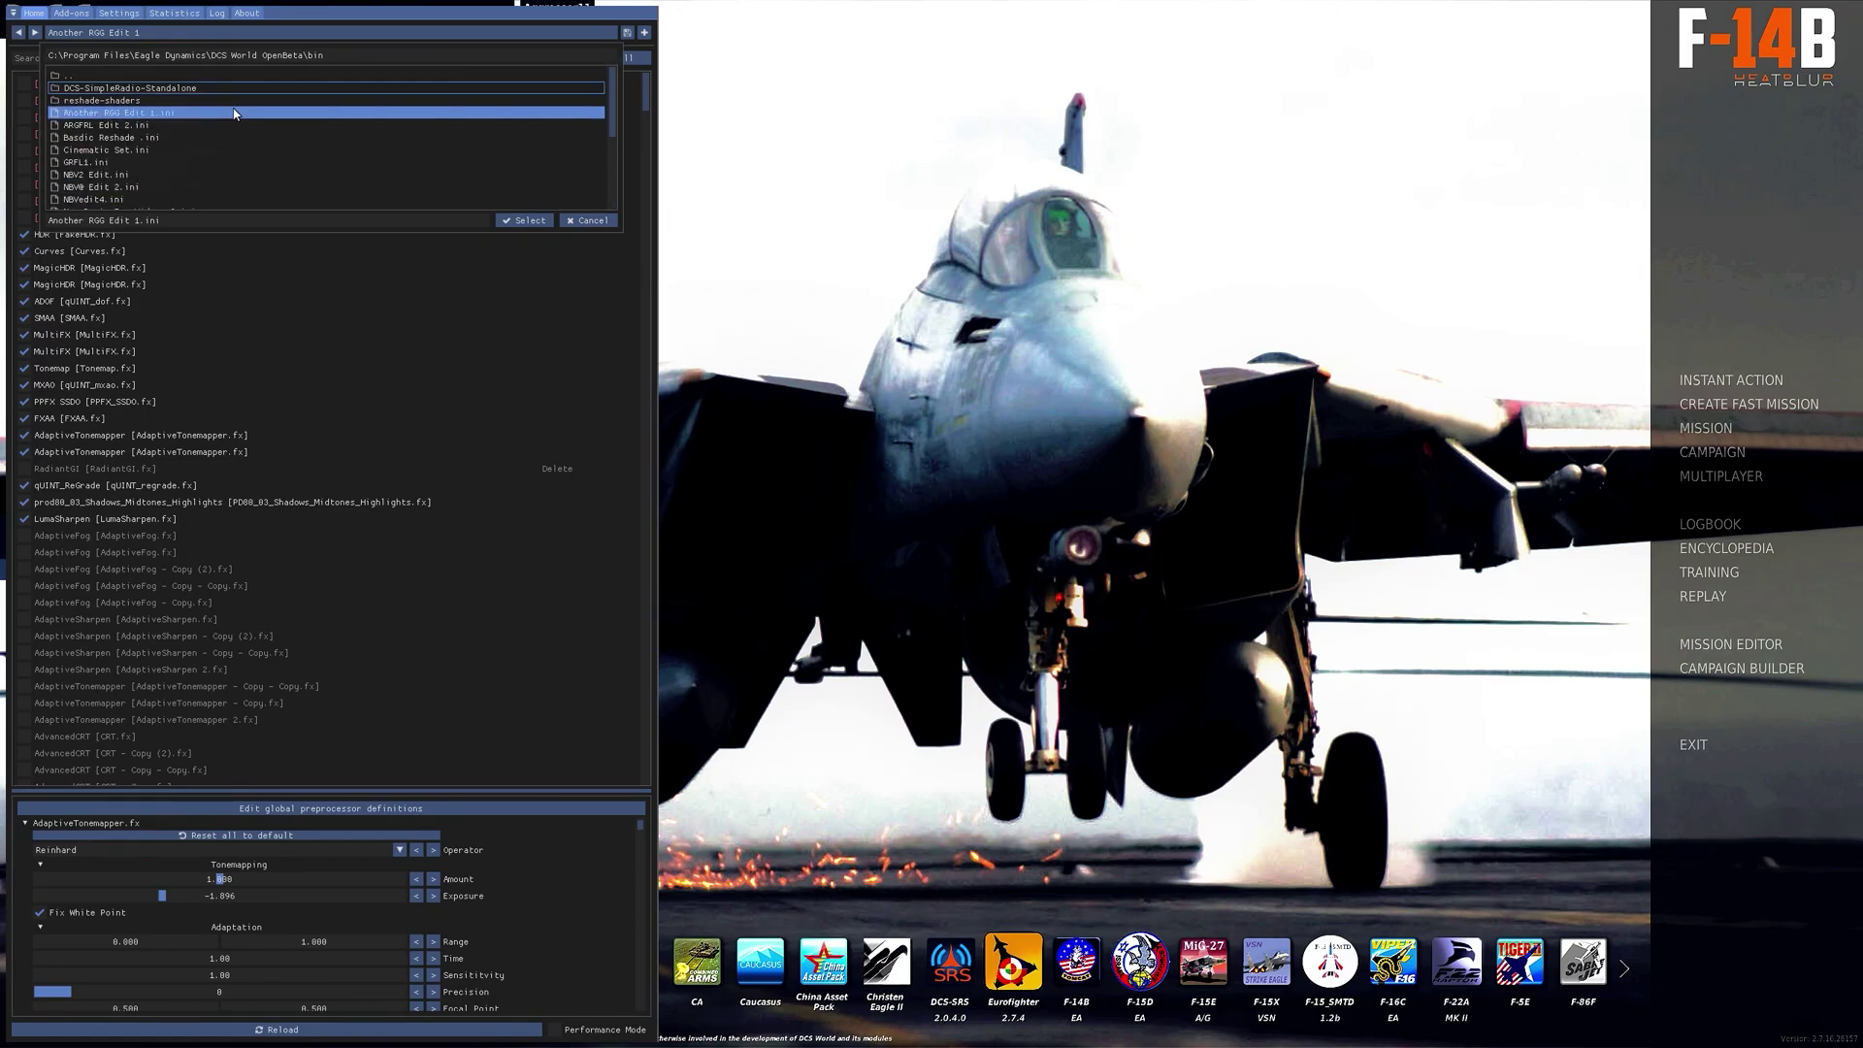
{"action": "left_click", "coordinate": [582, 222]}
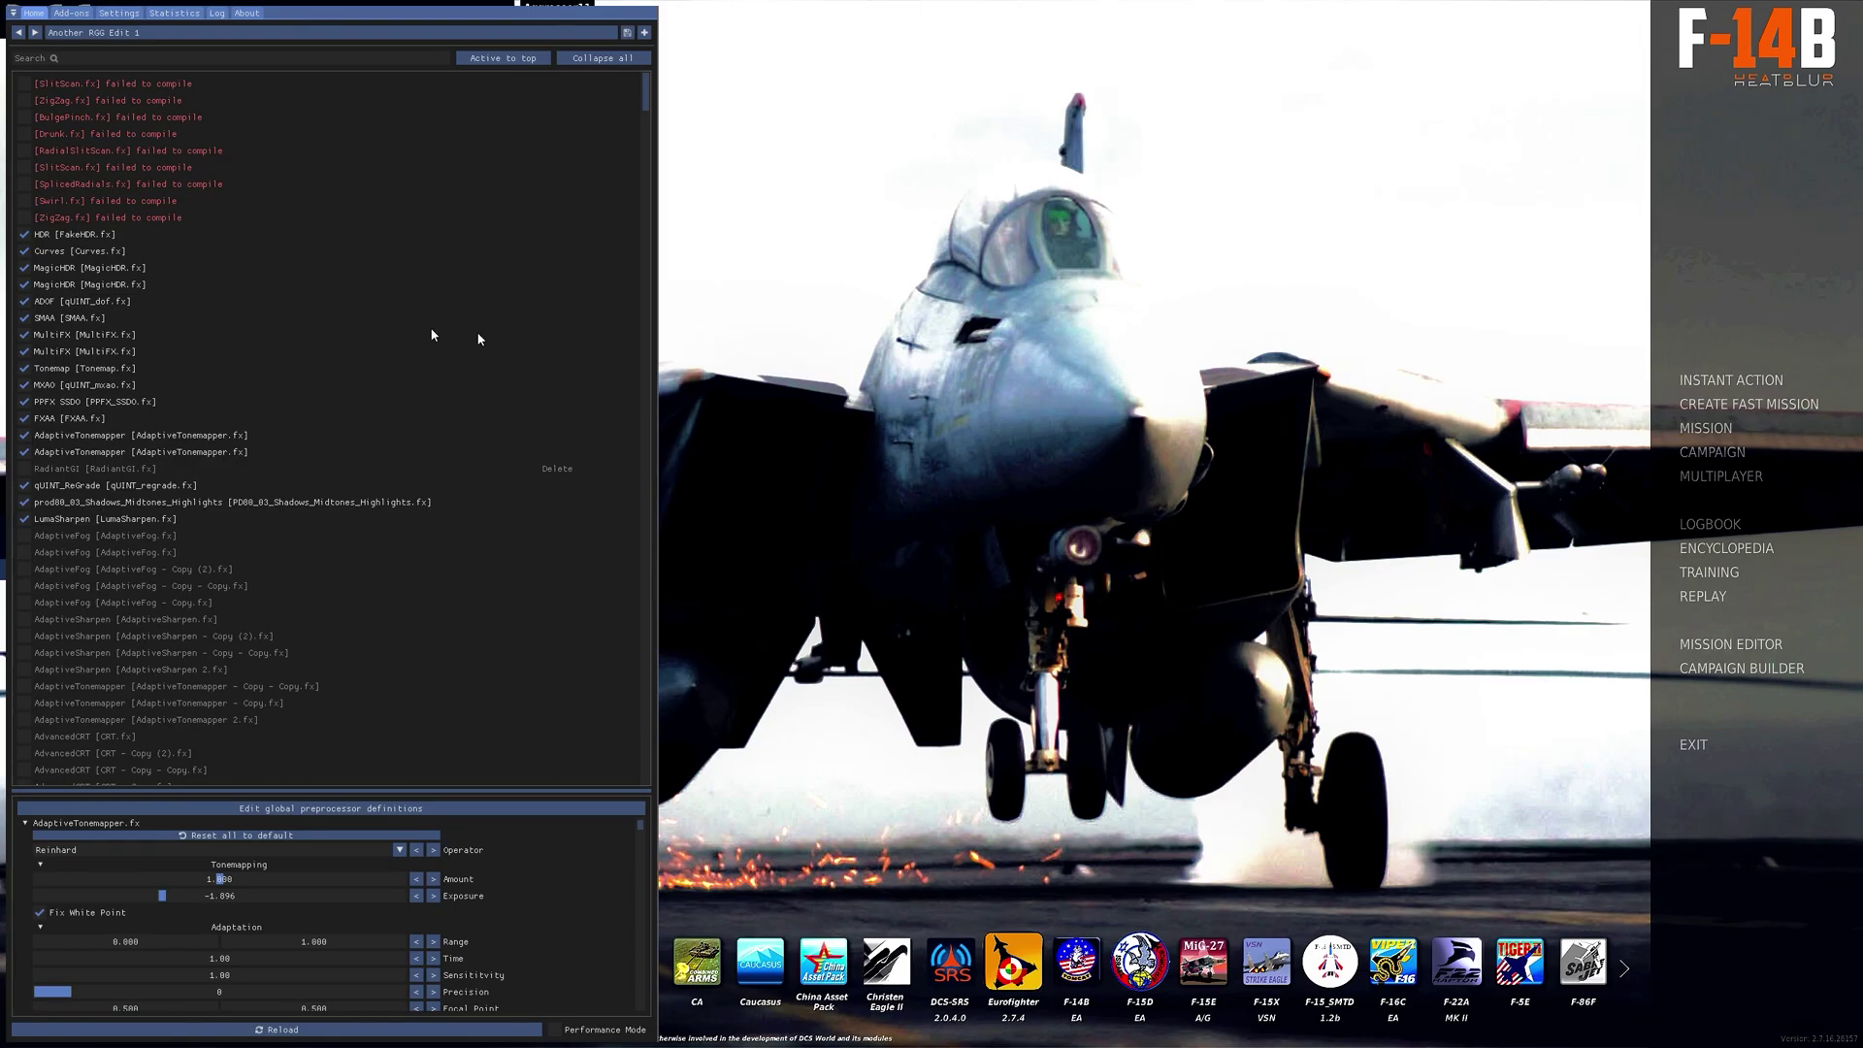
Step: Check the preset list once more, then hide the ReShade overlay with Home to reveal DCS
{"action": "left_click", "coordinate": [53, 33]}
{"action": "scroll", "coordinate": [114, 129], "scroll_direction": "down", "scroll_amount": 3}
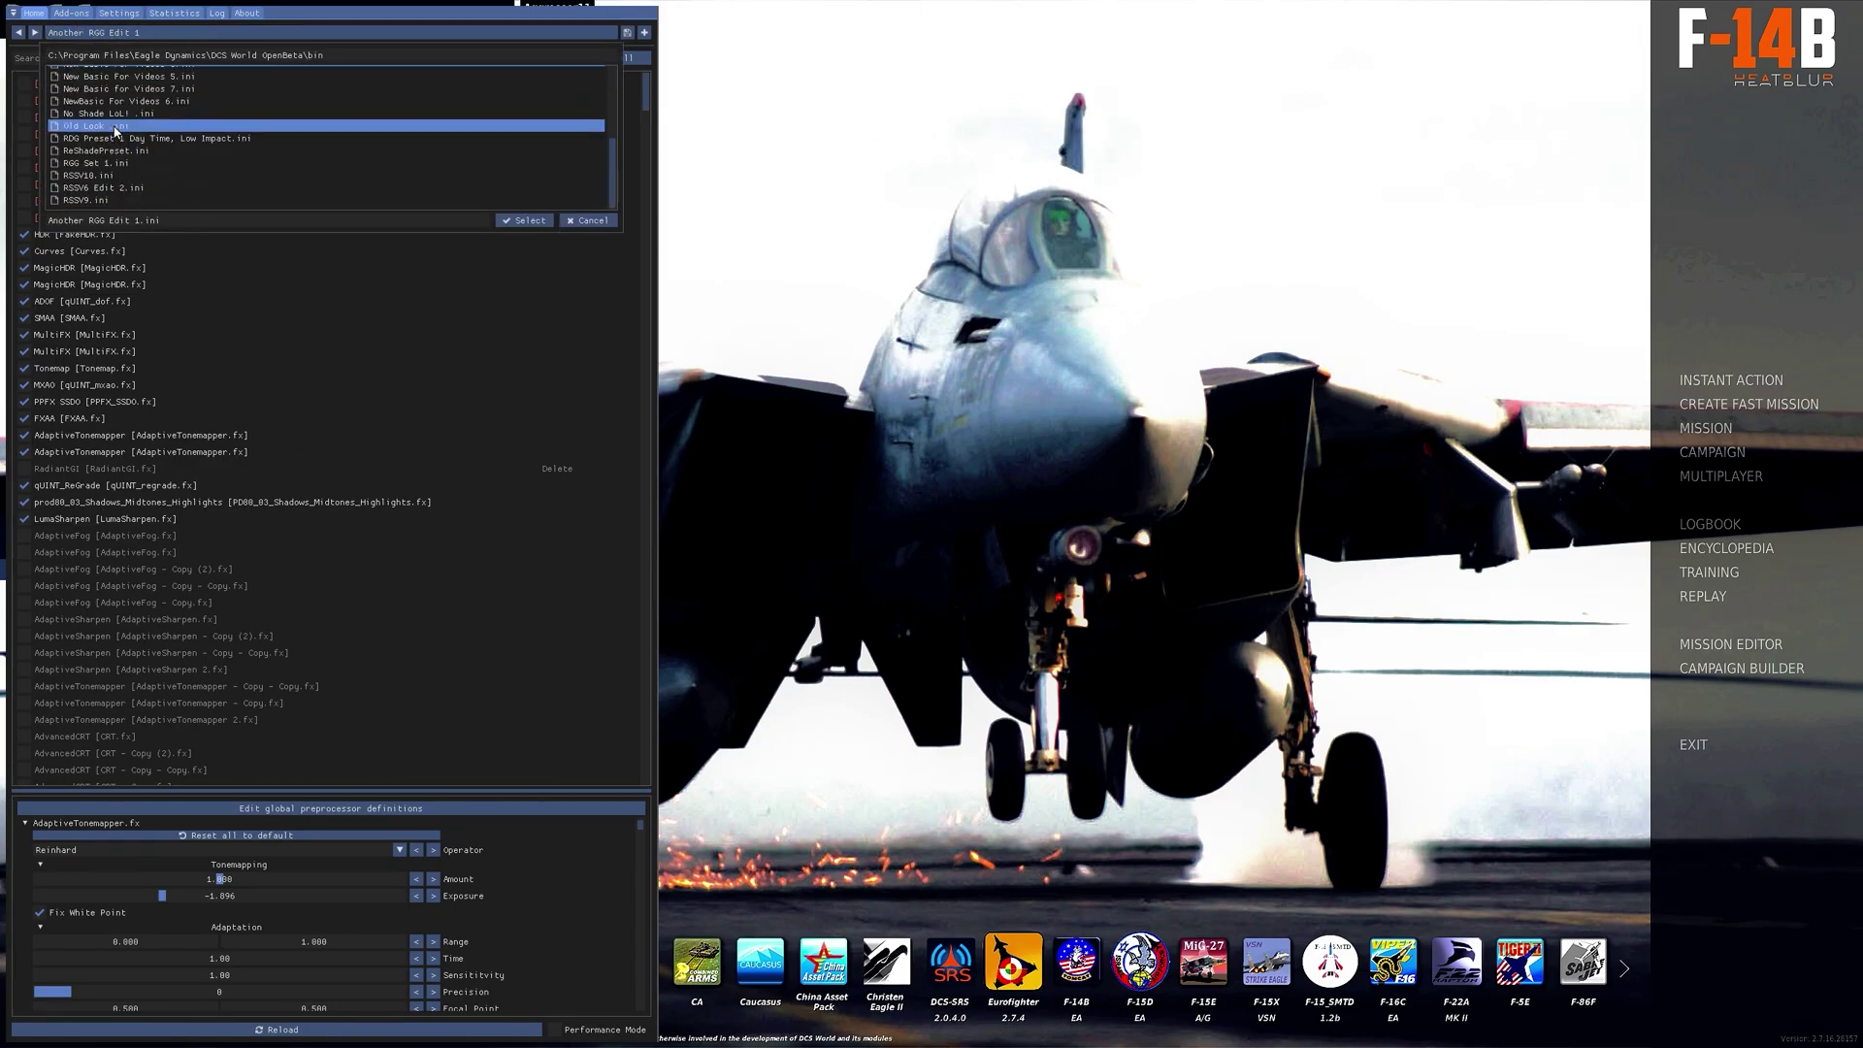
{"action": "scroll", "coordinate": [115, 129], "scroll_direction": "up", "scroll_amount": 4}
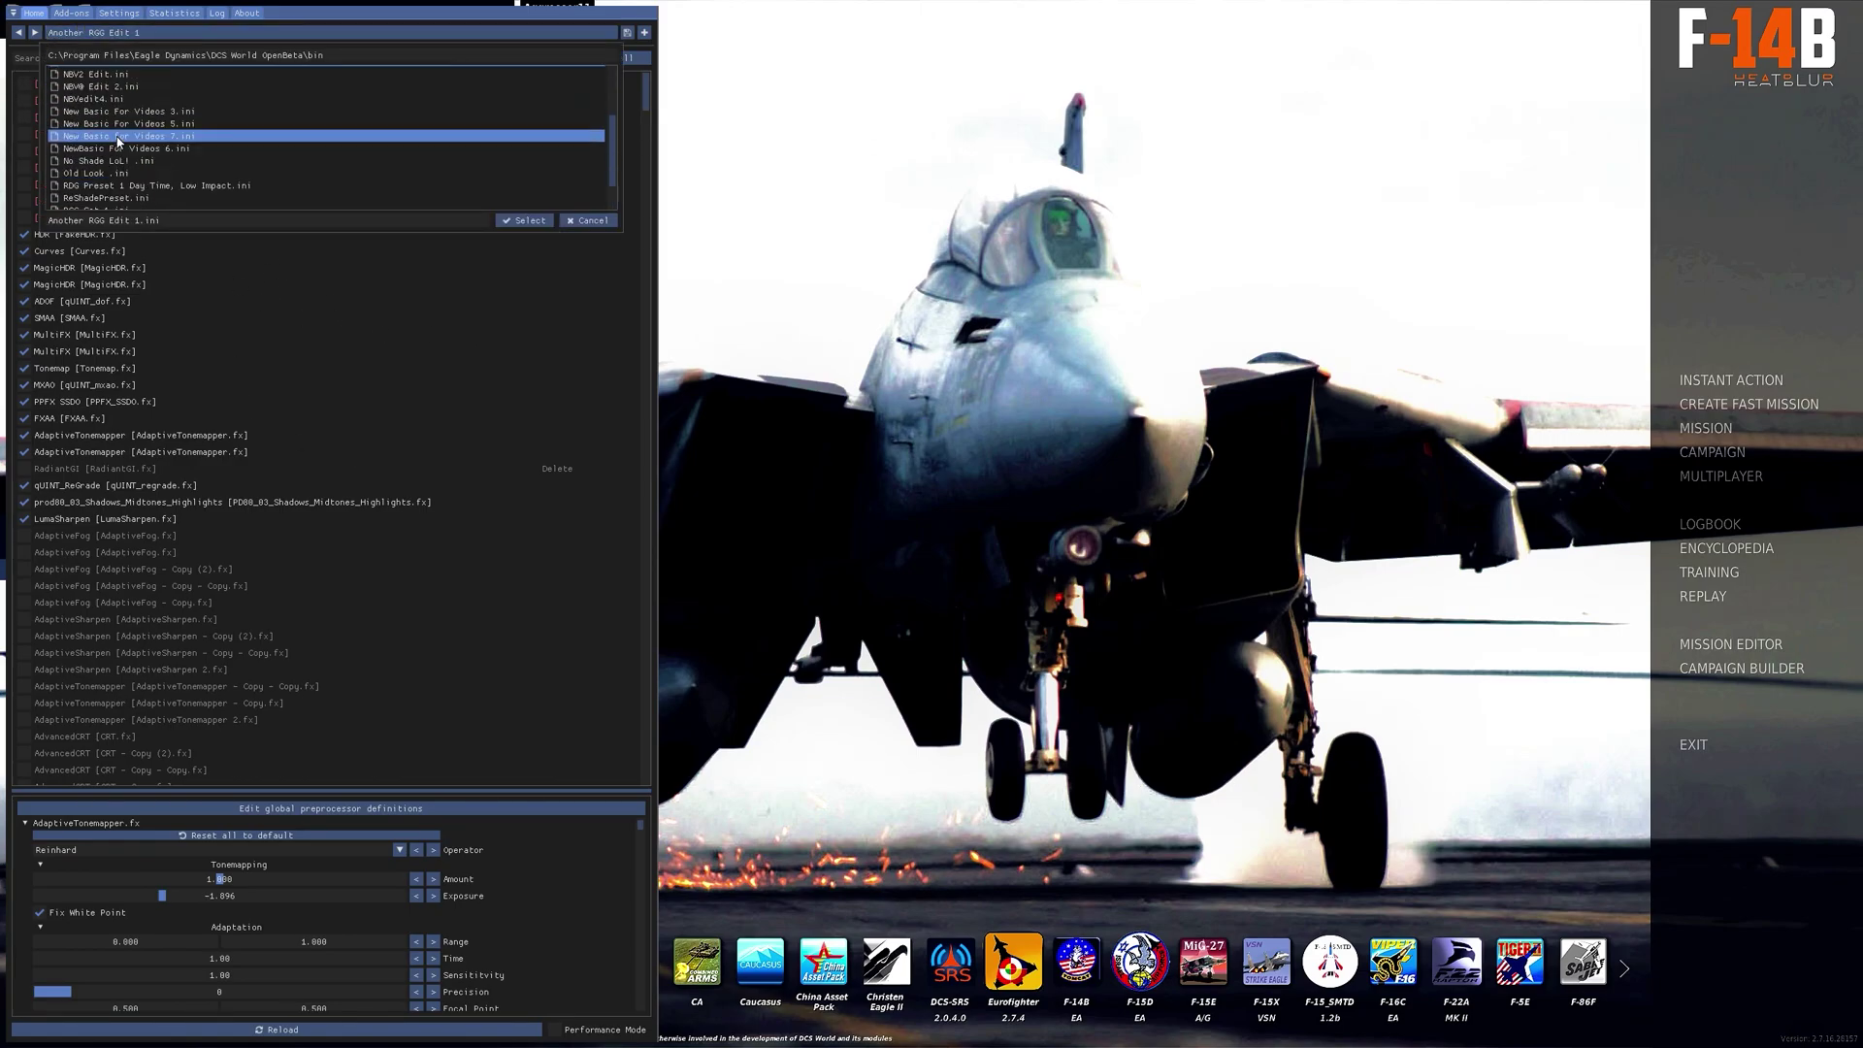
{"action": "left_click", "coordinate": [774, 380]}
{"action": "key", "text": "Home"}
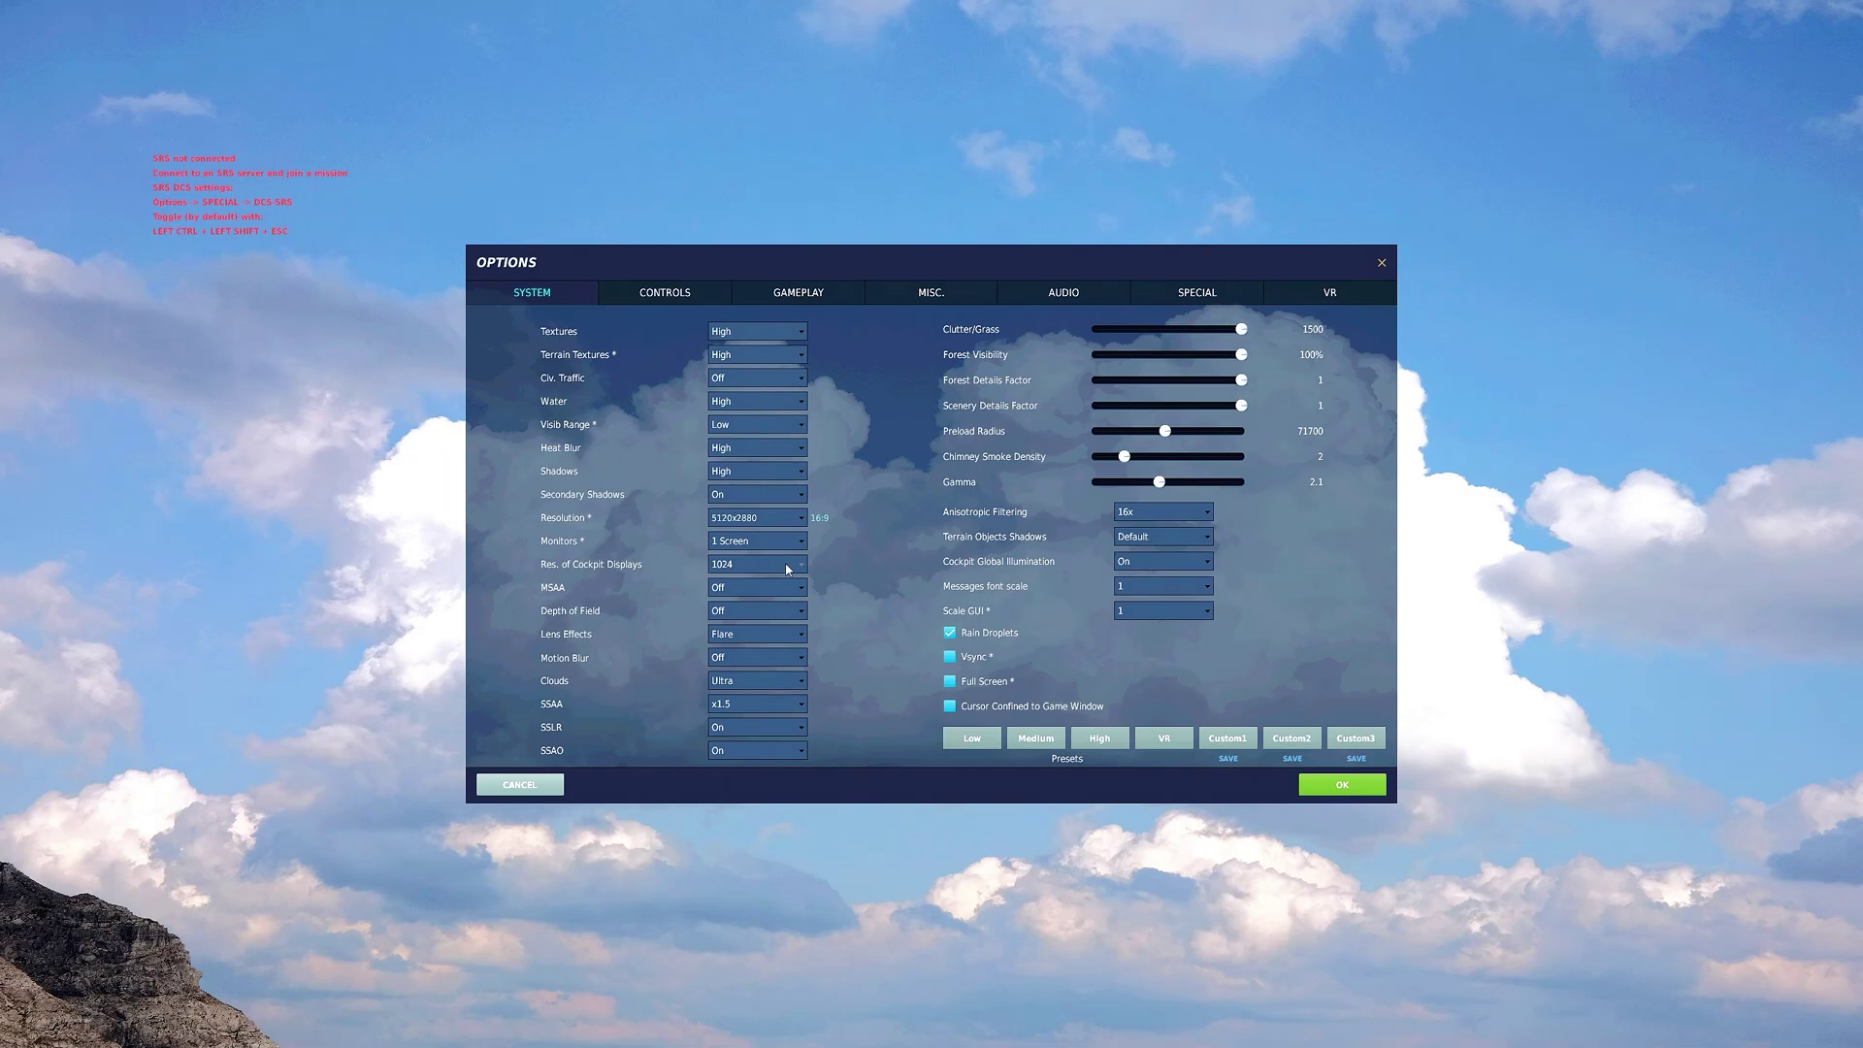
Step: Leave SSAA at x1.5 after trying x2, raise Gamma from 2.1 to 3.5, and apply
{"action": "left_click", "coordinate": [742, 708]}
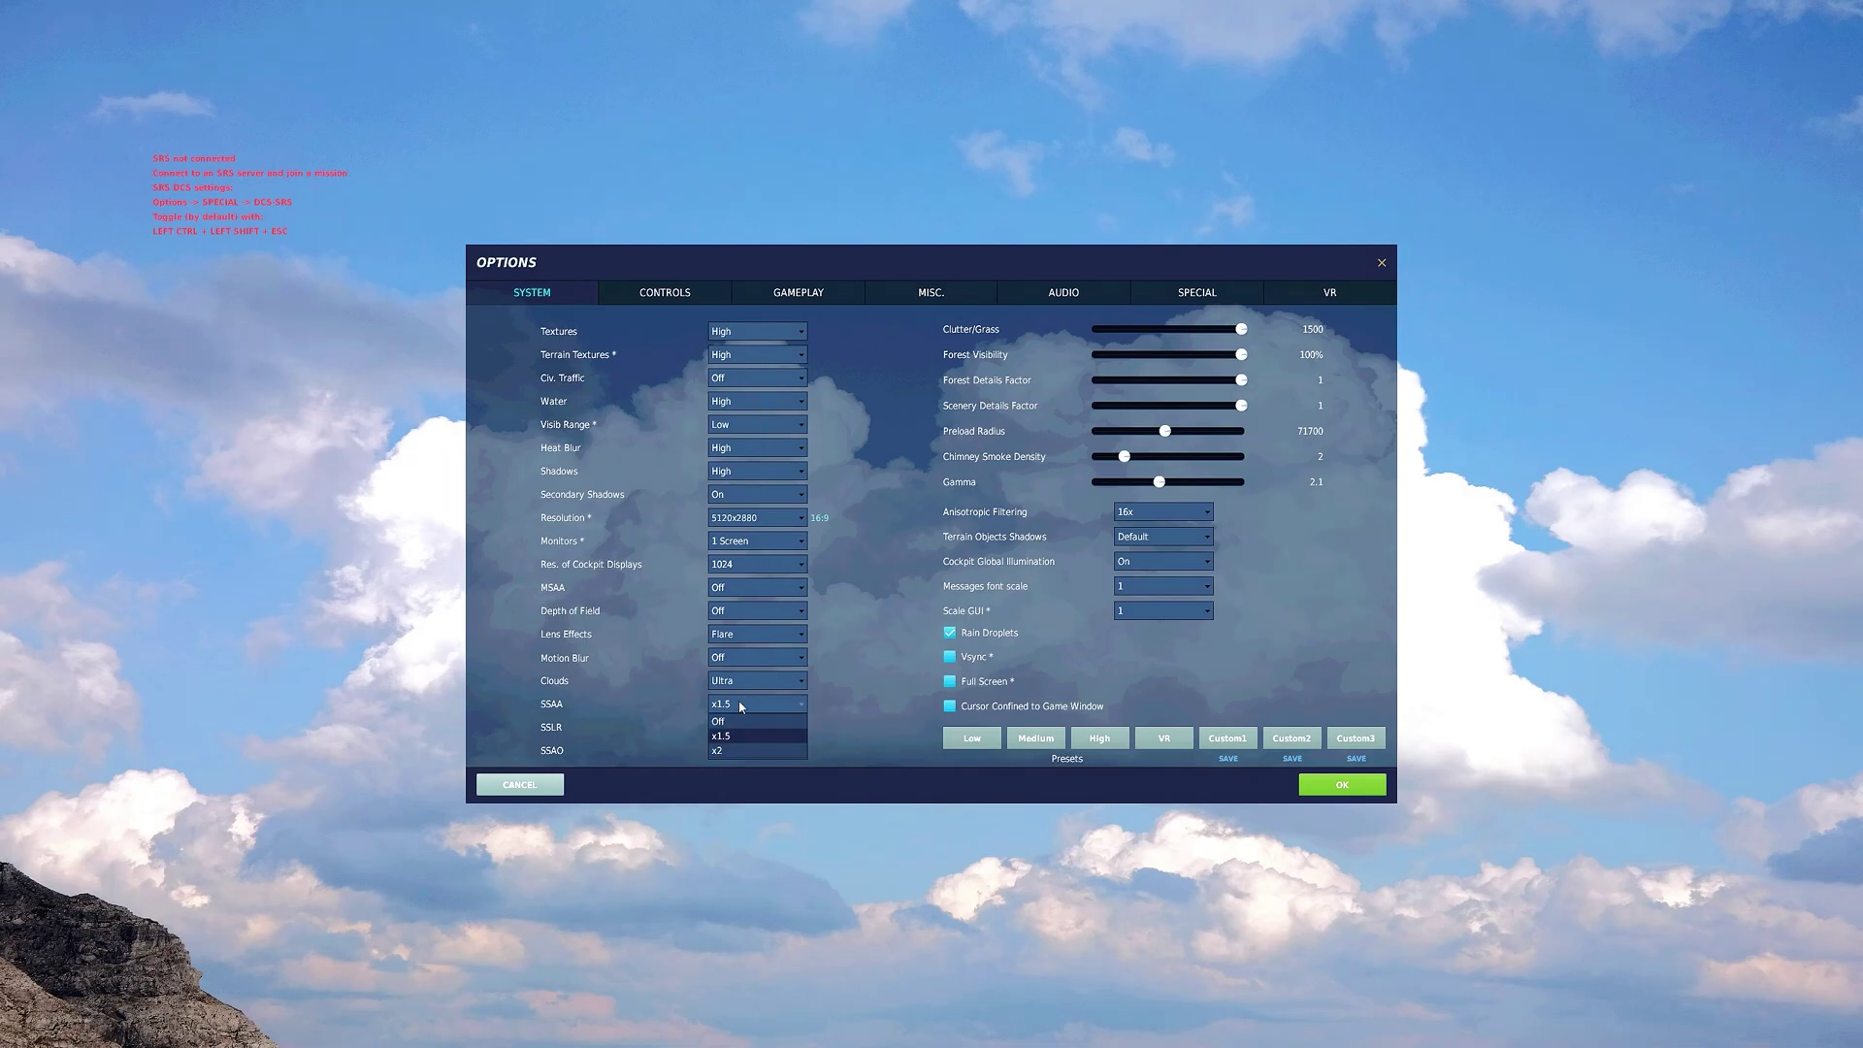
{"action": "left_click", "coordinate": [733, 751]}
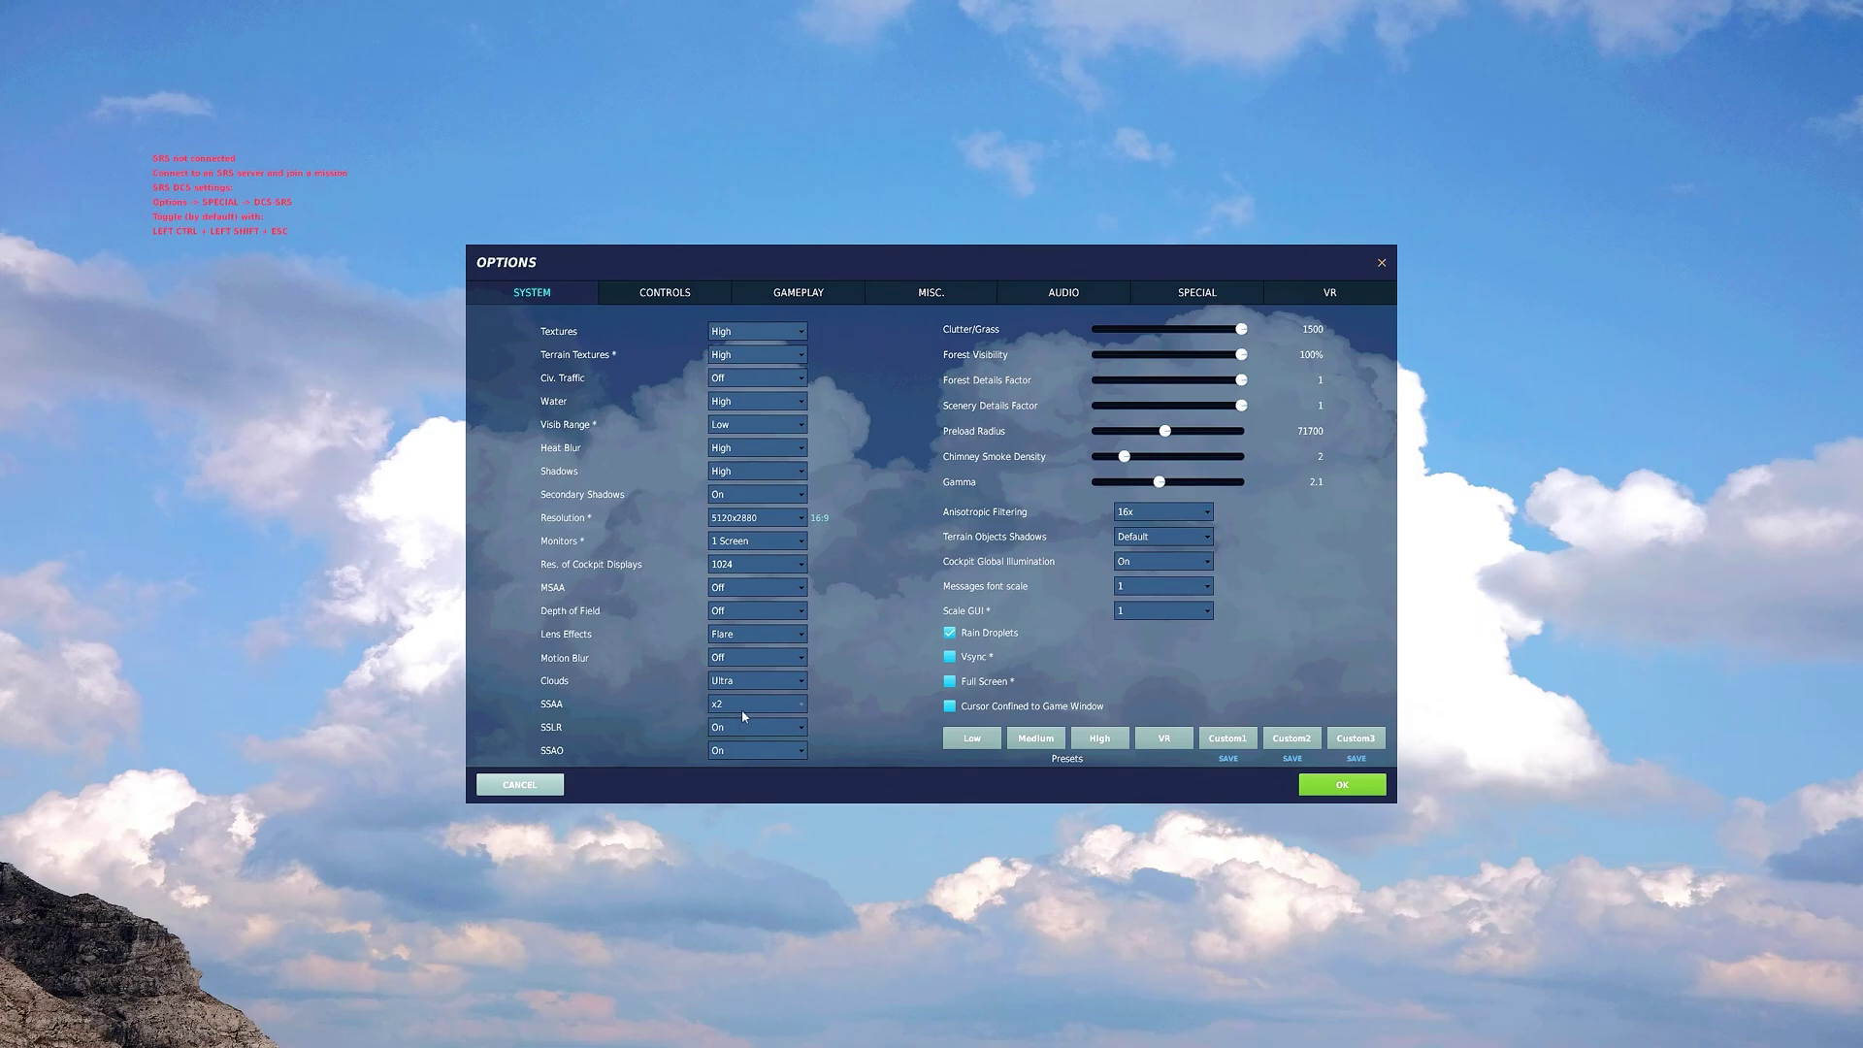
{"action": "mouse_move", "coordinate": [551, 708]}
{"action": "left_click", "coordinate": [734, 708]}
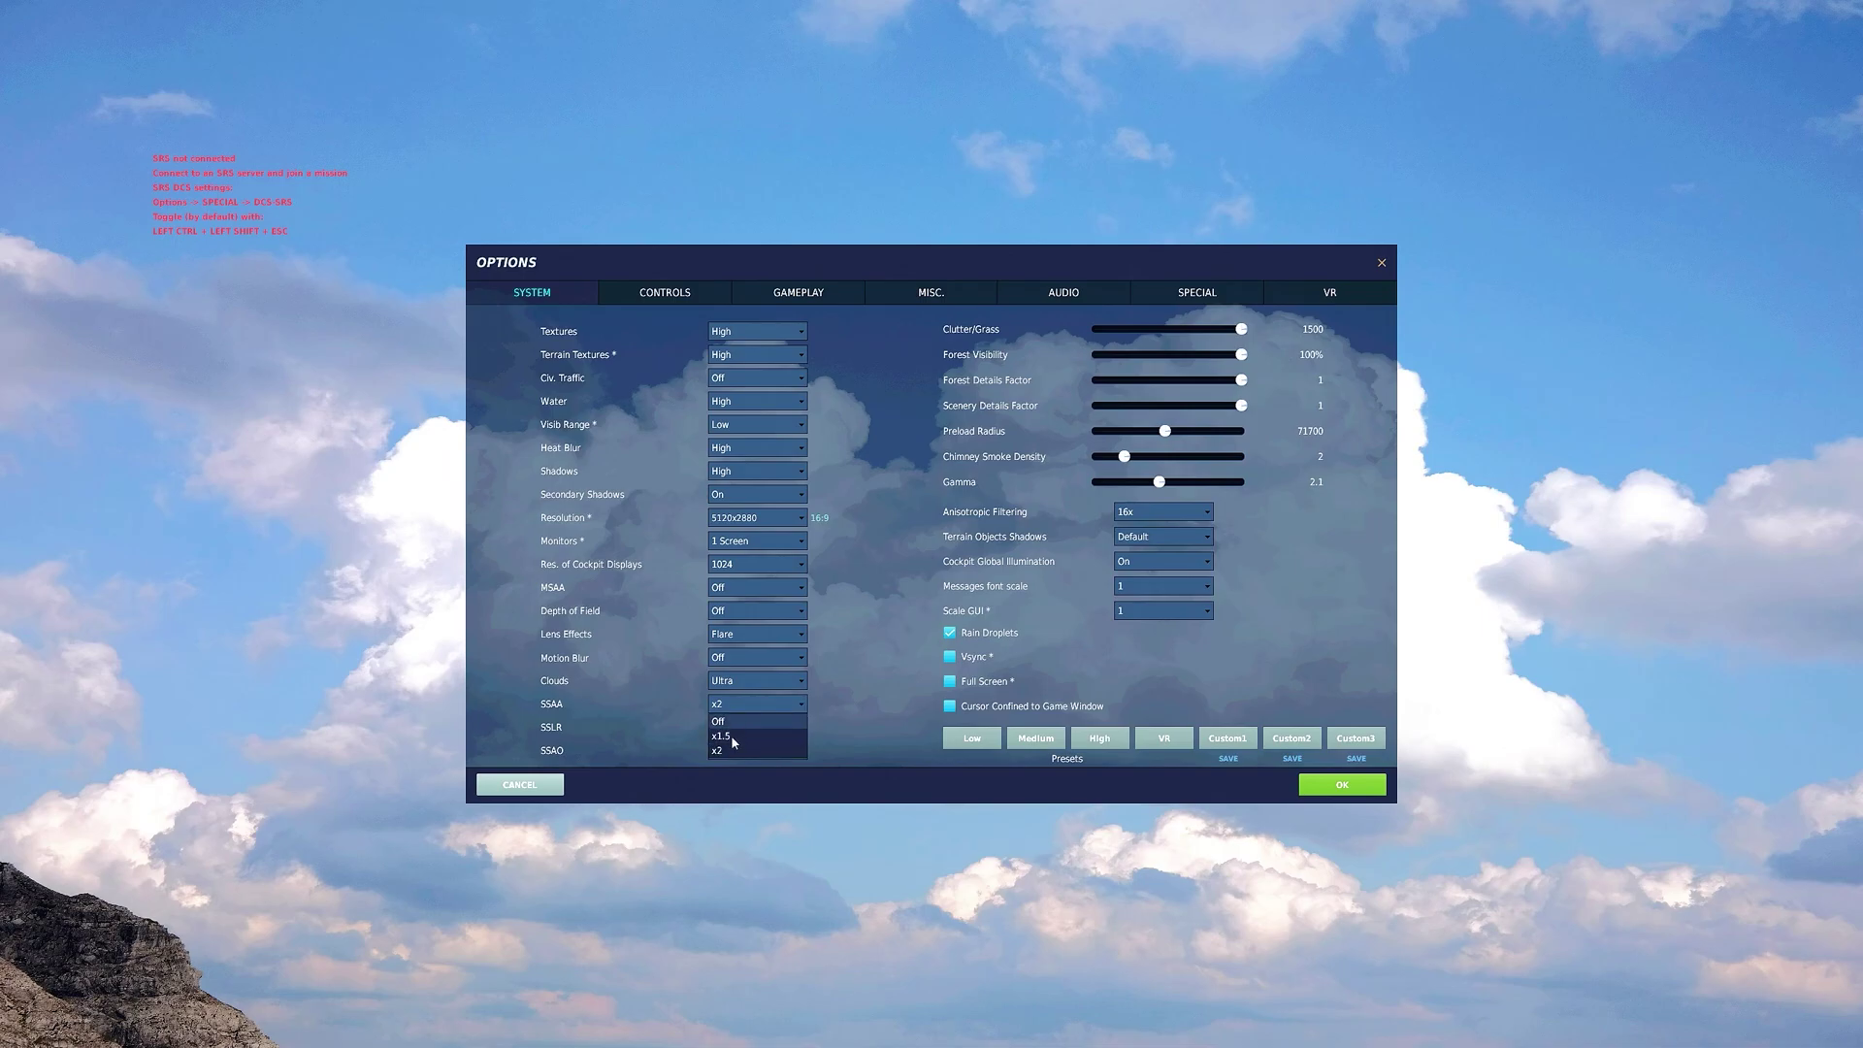
{"action": "left_click", "coordinate": [734, 739]}
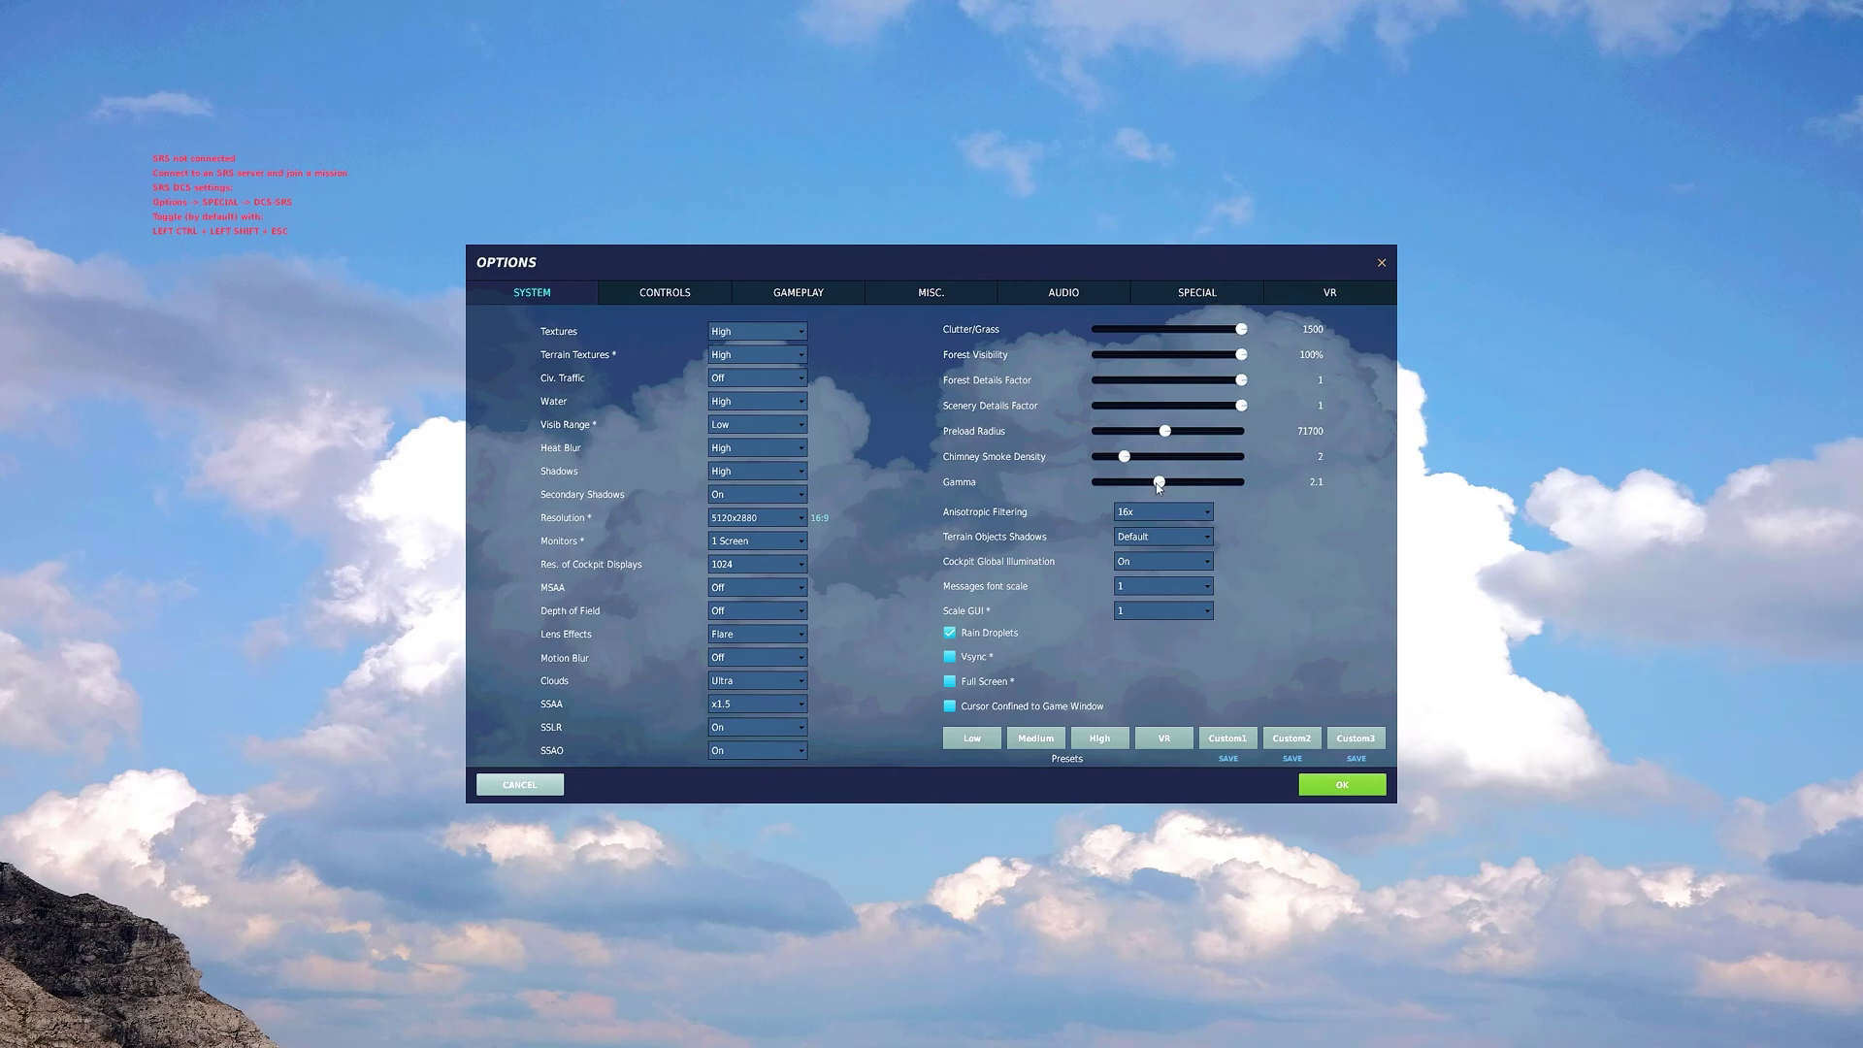
{"action": "mouse_move", "coordinate": [1162, 482]}
{"action": "left_mouse_down"}
{"action": "mouse_move", "coordinate": [1231, 495]}
{"action": "mouse_move", "coordinate": [1163, 488]}
{"action": "left_mouse_up"}
{"action": "left_click", "coordinate": [1336, 792]}
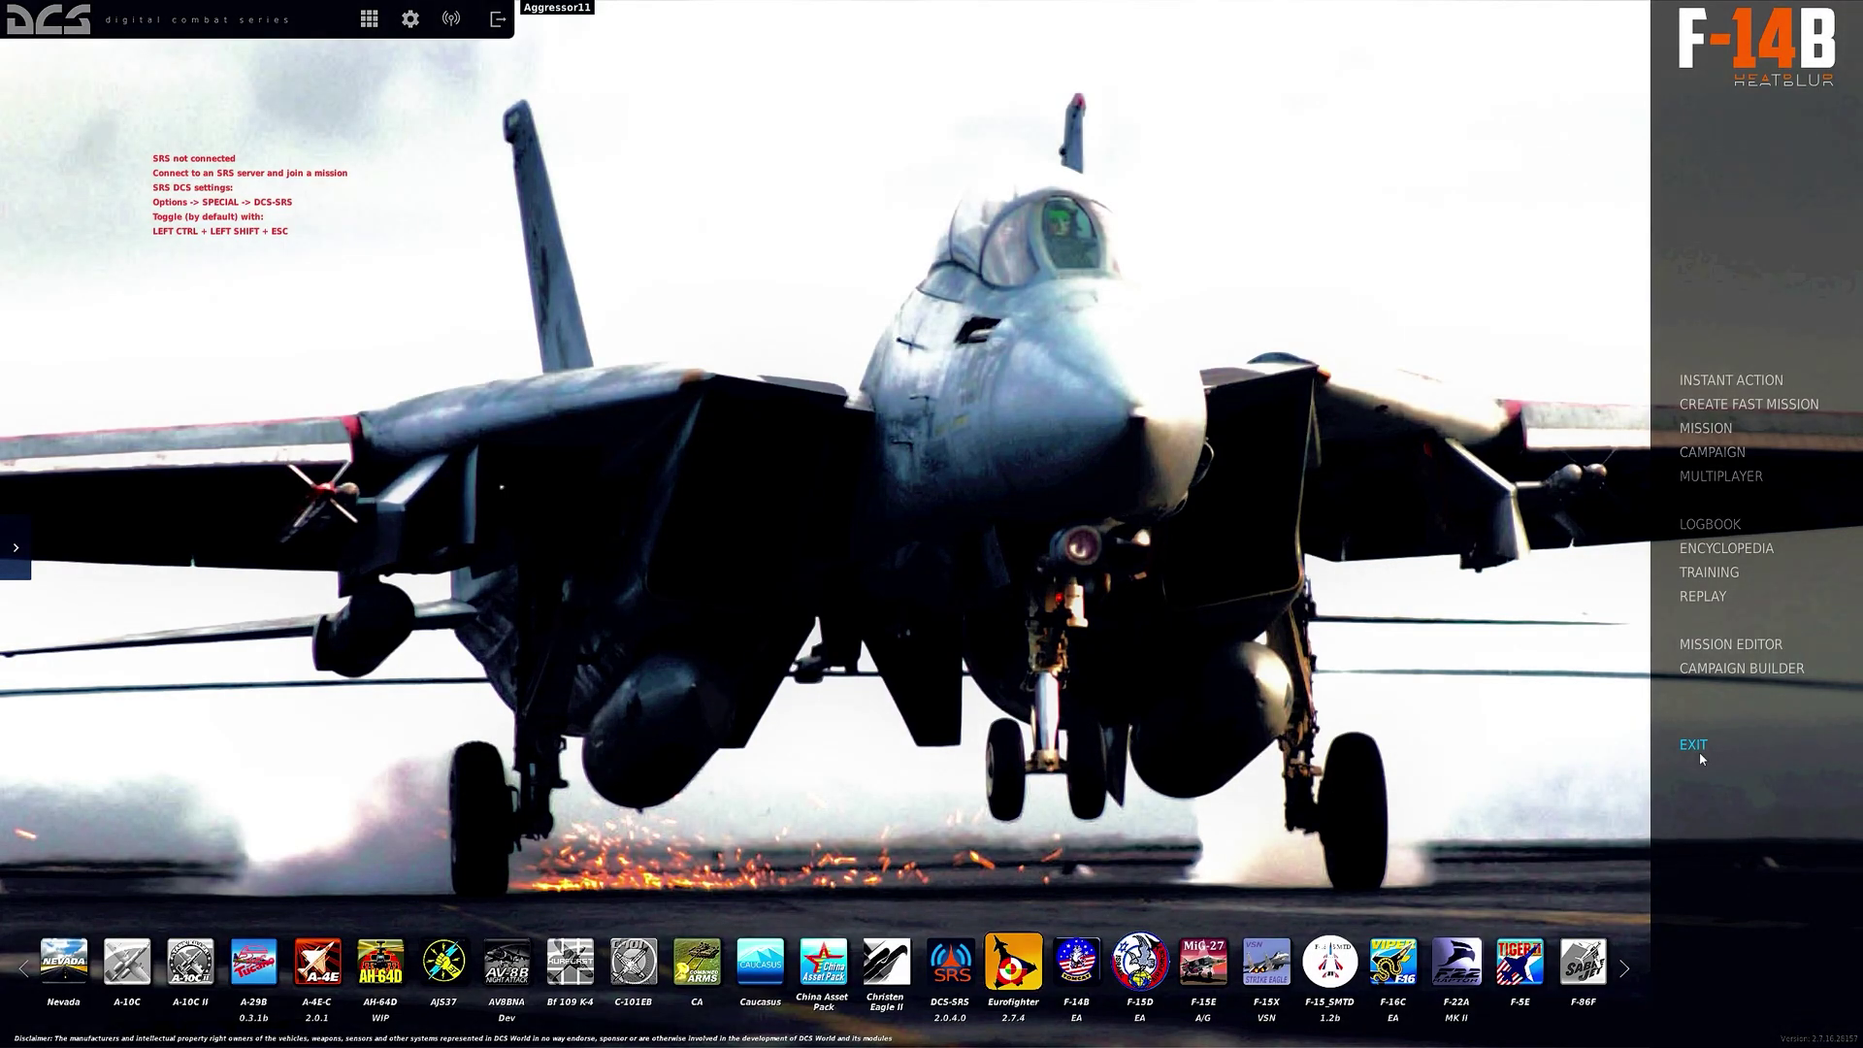
Step: Quit DCS World and open The Flight Center's dcs-reshade-presets channel in Discord
{"action": "left_click", "coordinate": [1700, 756]}
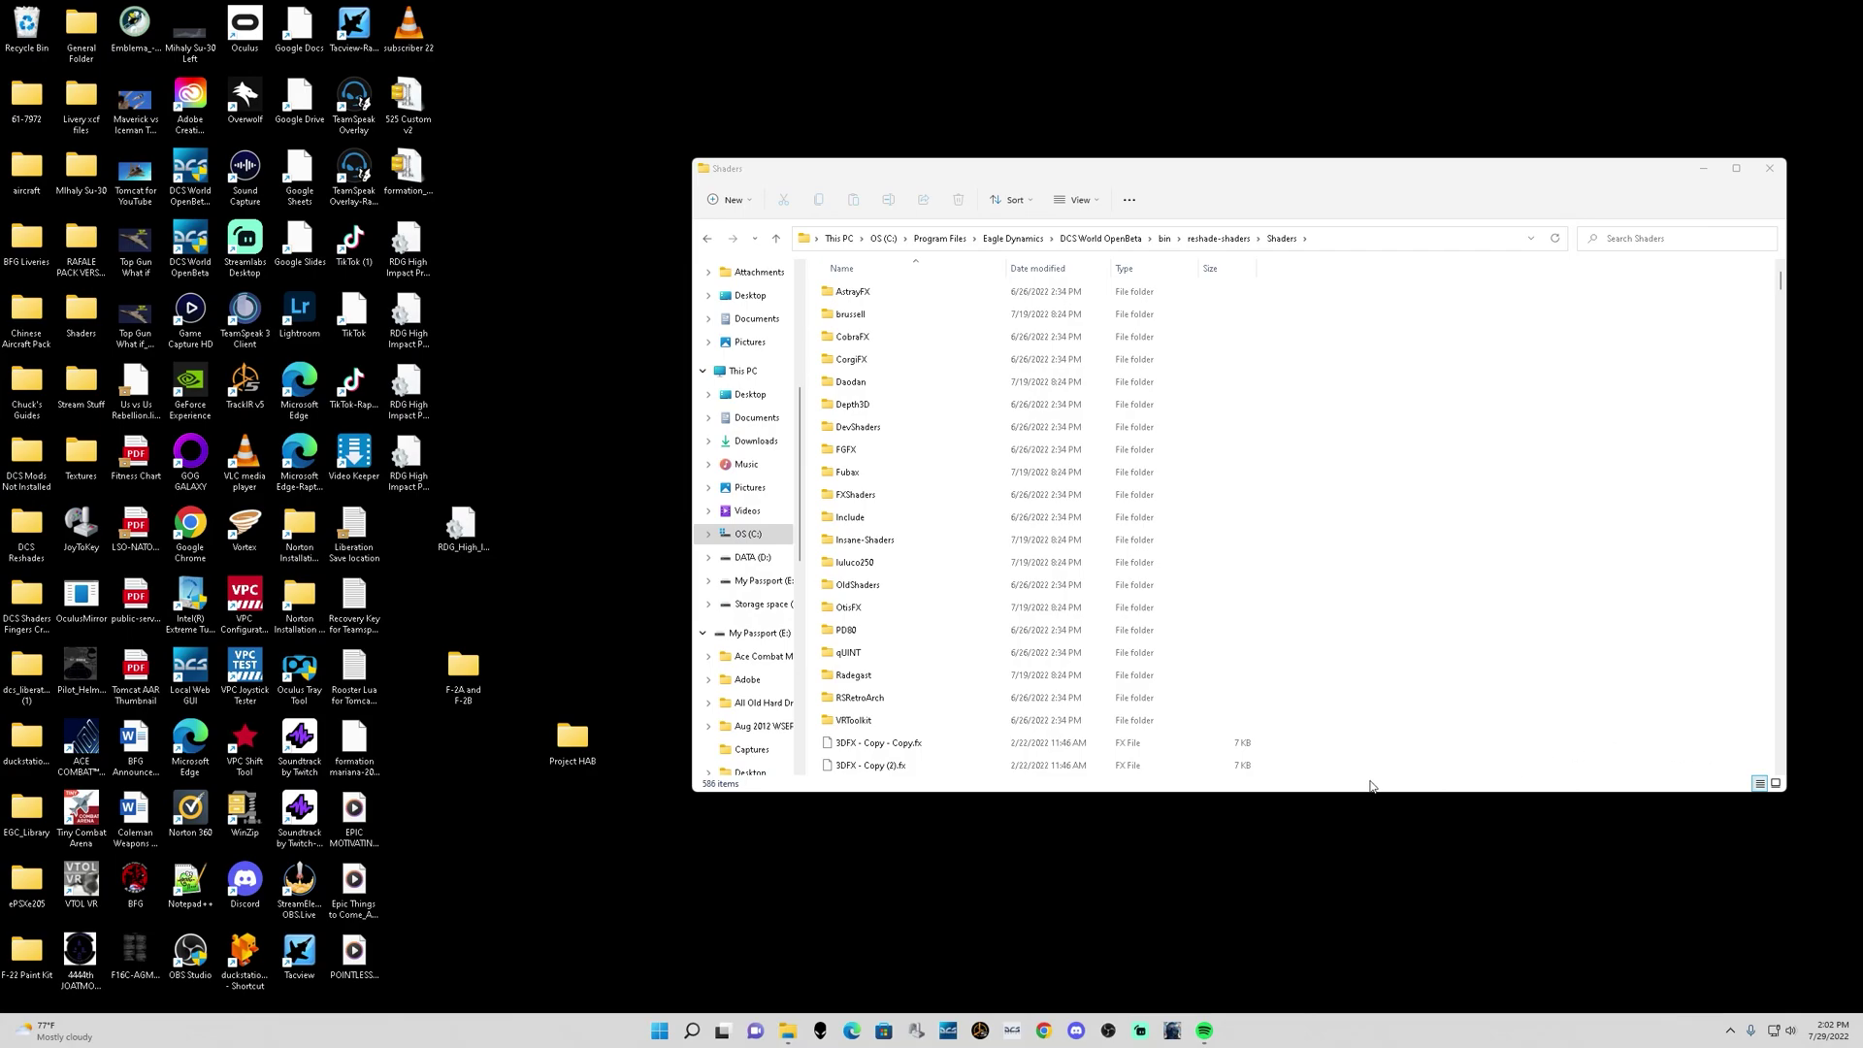
{"action": "left_click", "coordinate": [1077, 1030]}
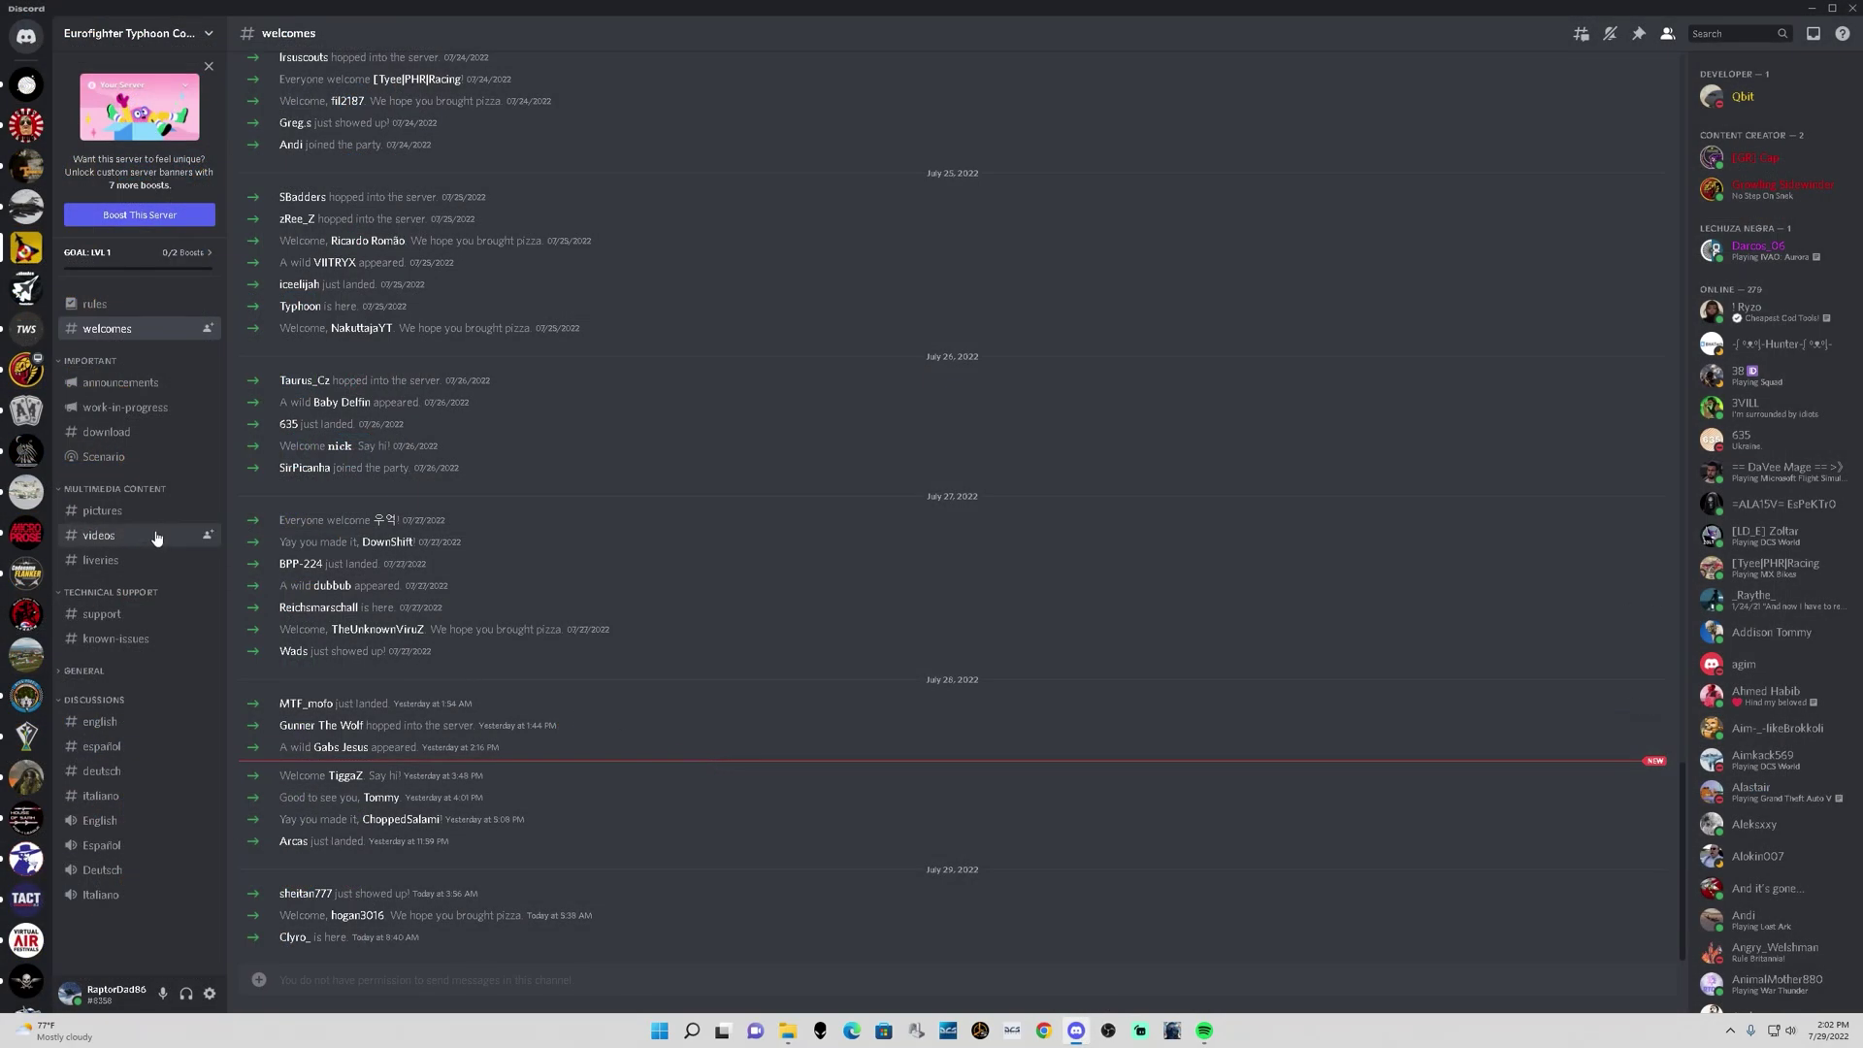
{"action": "scroll", "coordinate": [30, 475], "scroll_direction": "down", "scroll_amount": 8}
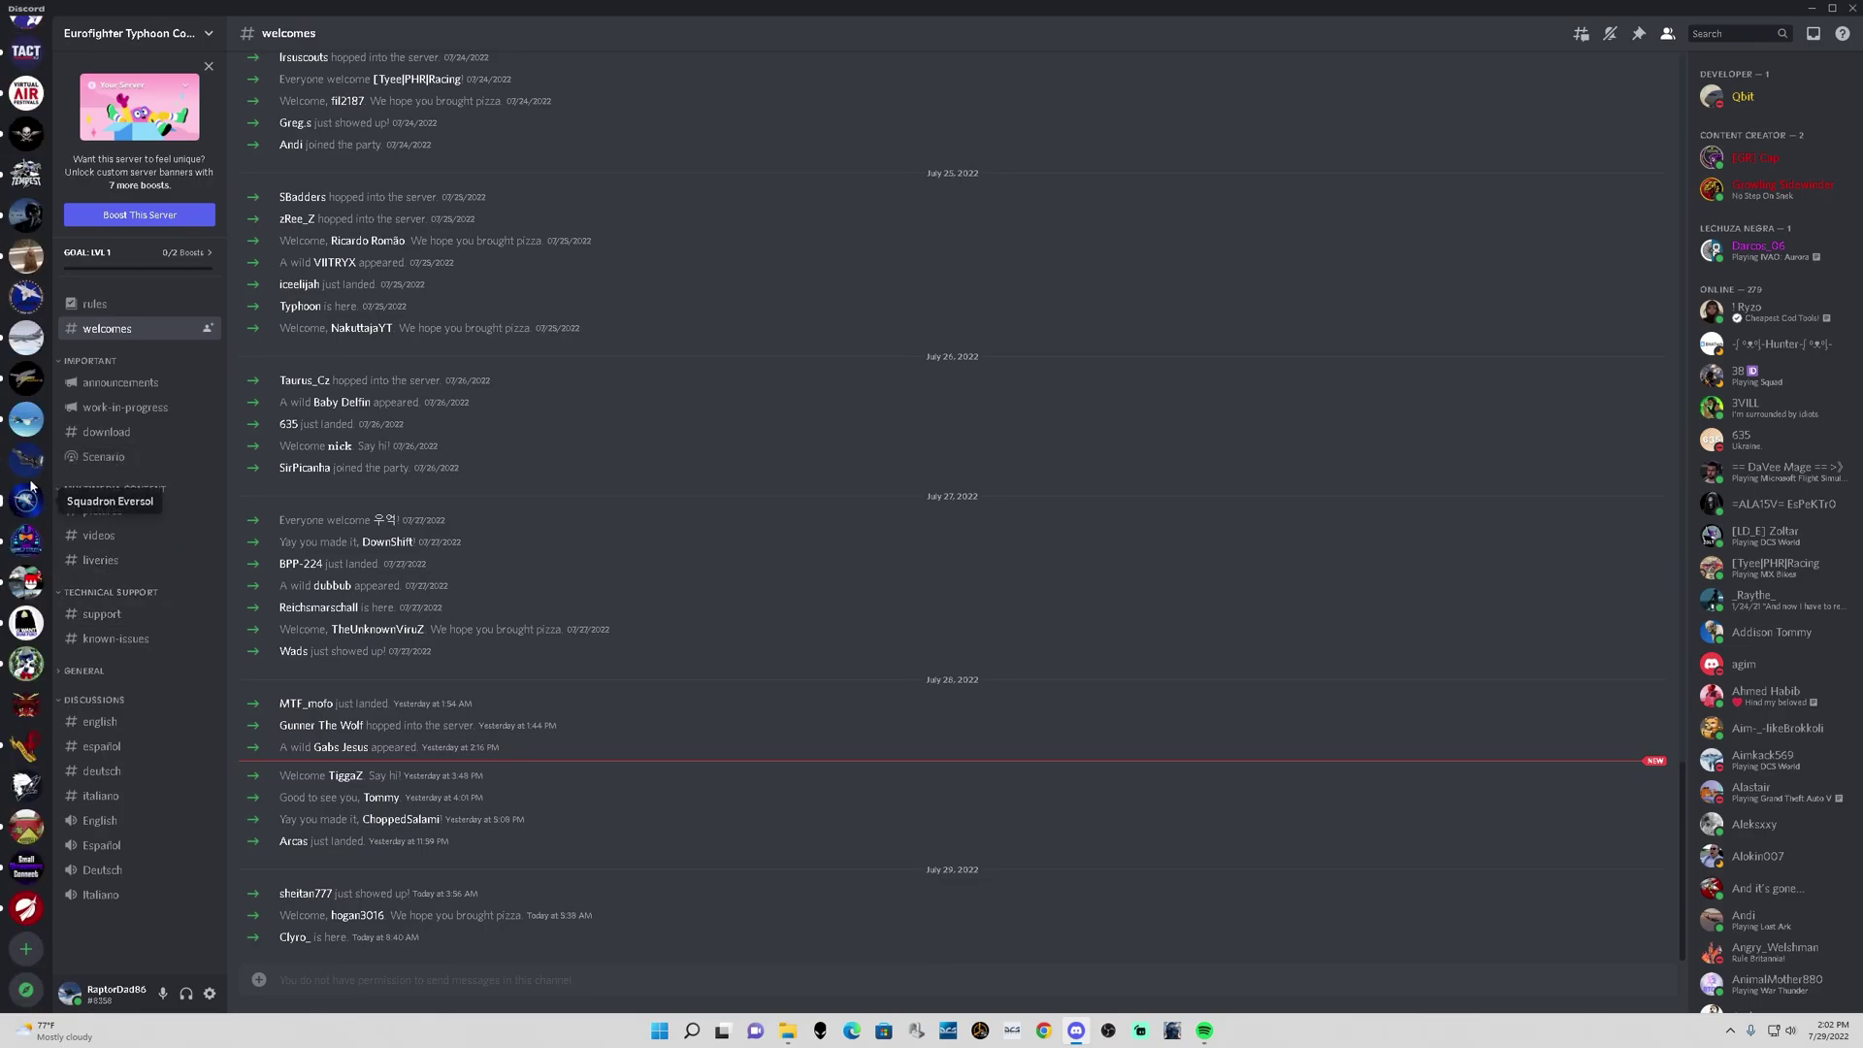
{"action": "left_click", "coordinate": [26, 458]}
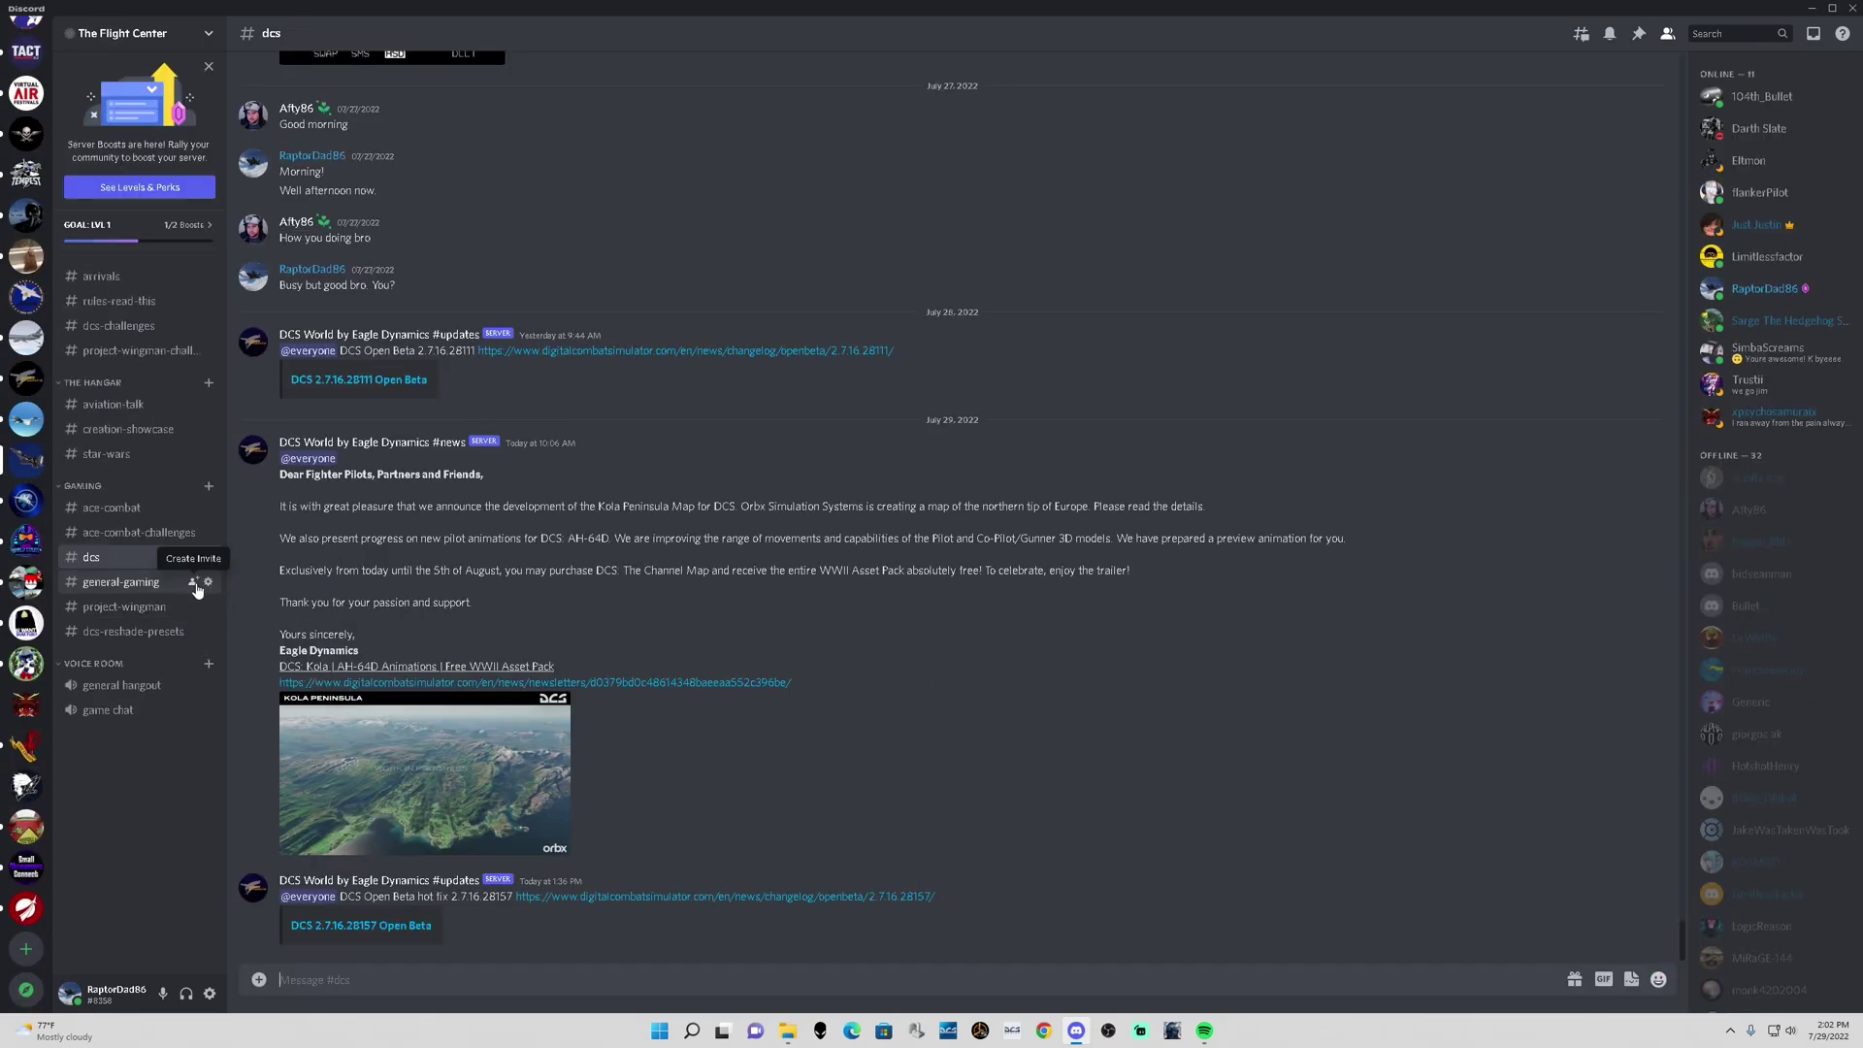
{"action": "left_click", "coordinate": [162, 641]}
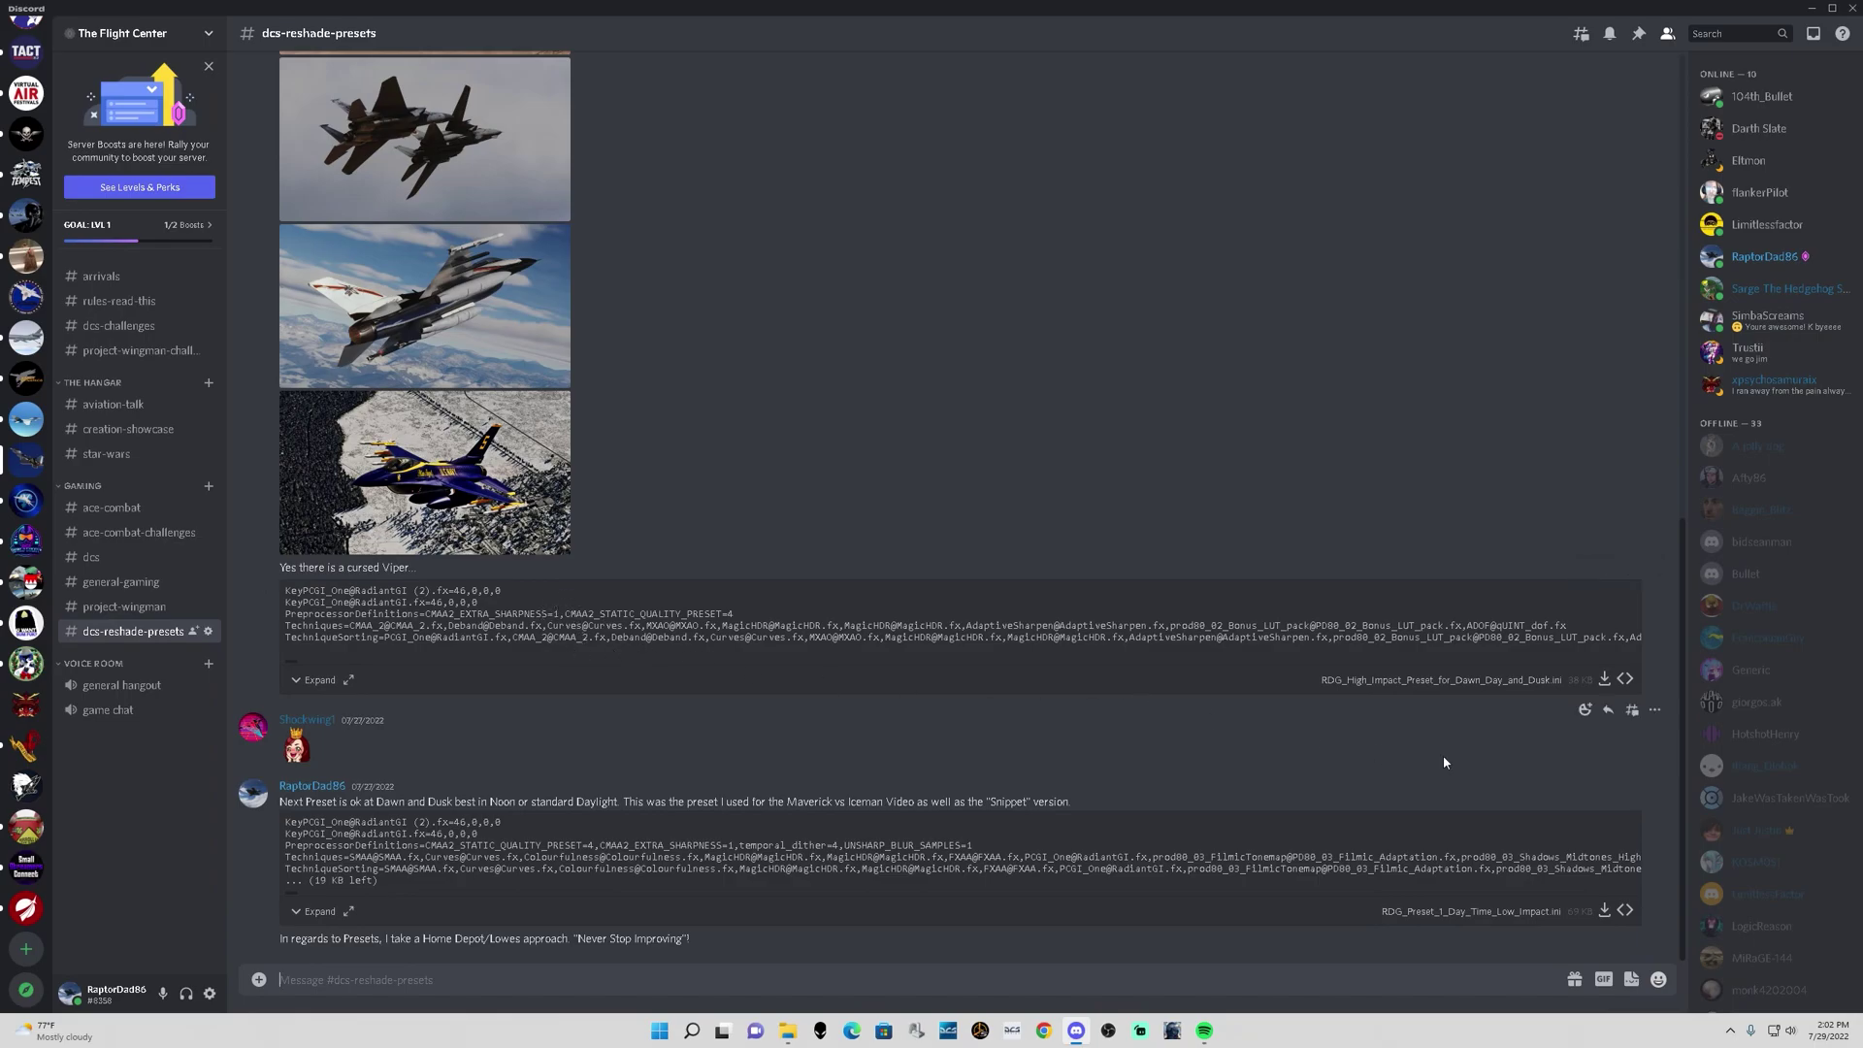
Step: Download RDG_High_Impact_Preset_for_Dawn_Day_and_Dusk.ini and choose Keep on Edge's blocked-download warning
{"action": "left_click", "coordinate": [1604, 678]}
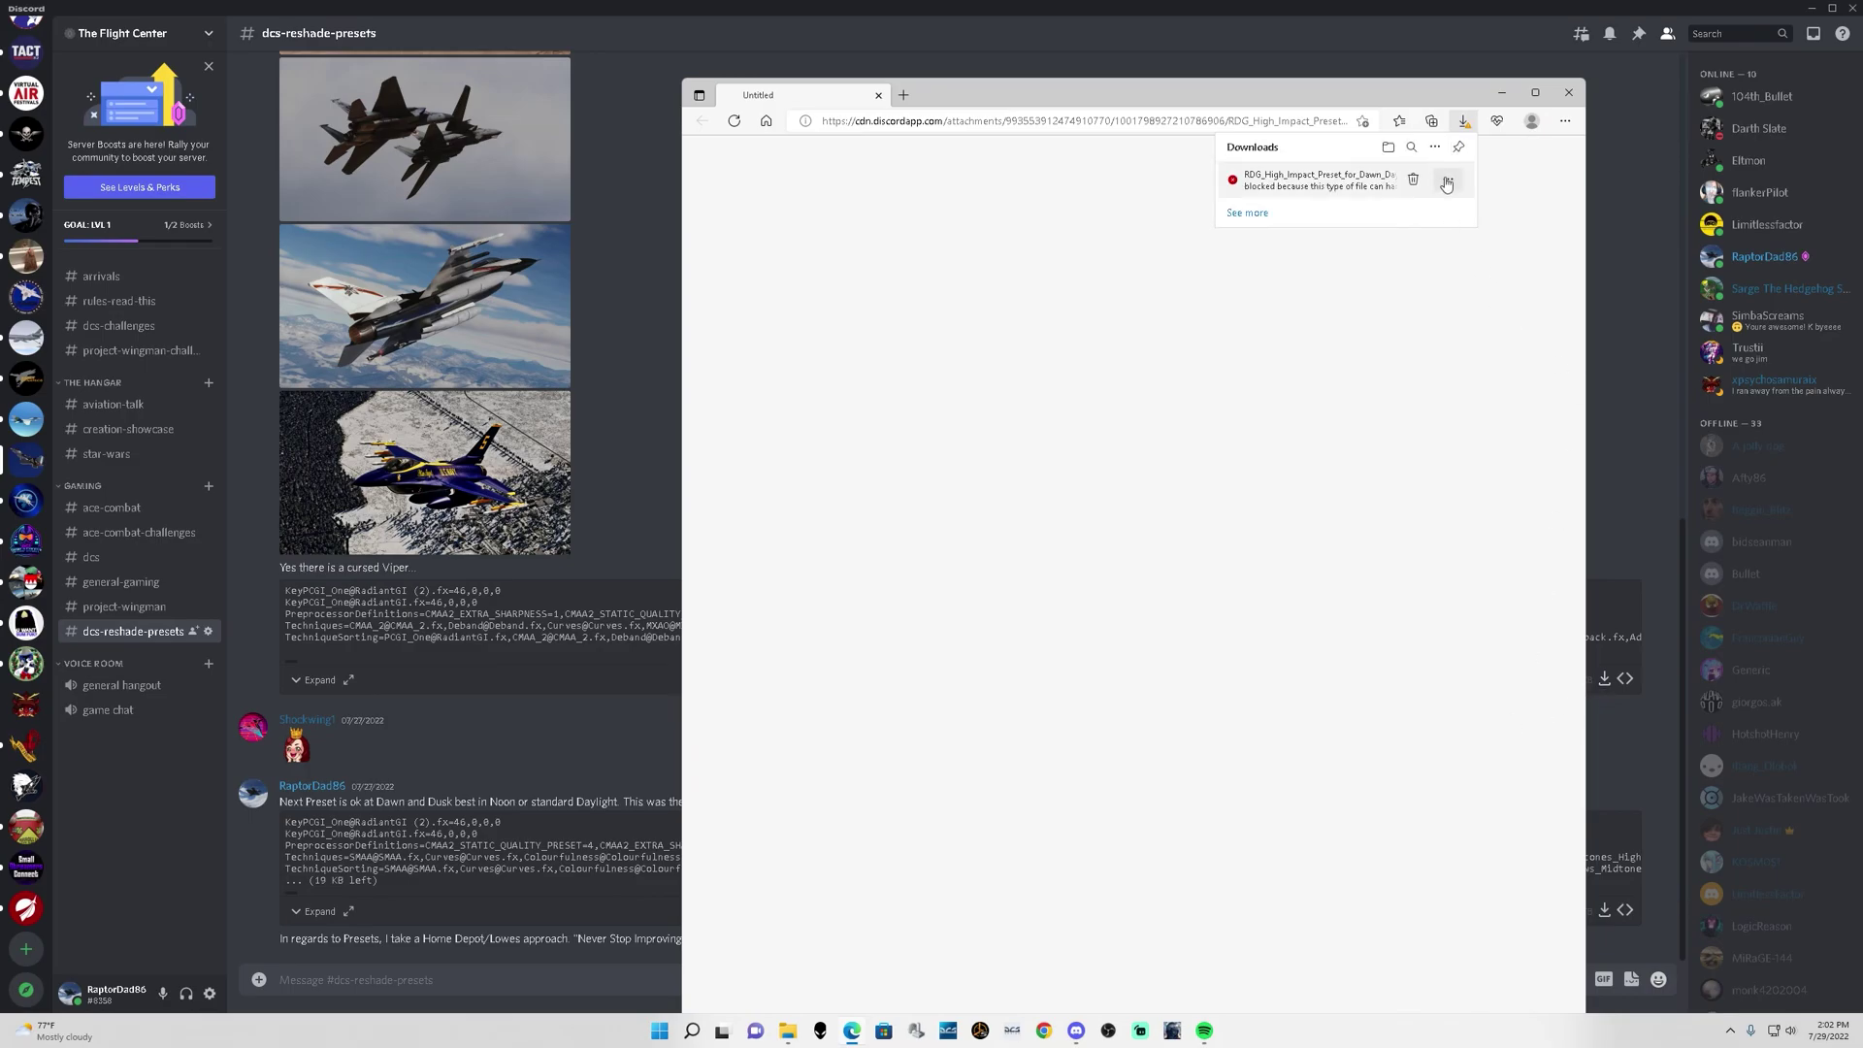
{"action": "left_click", "coordinate": [1446, 182]}
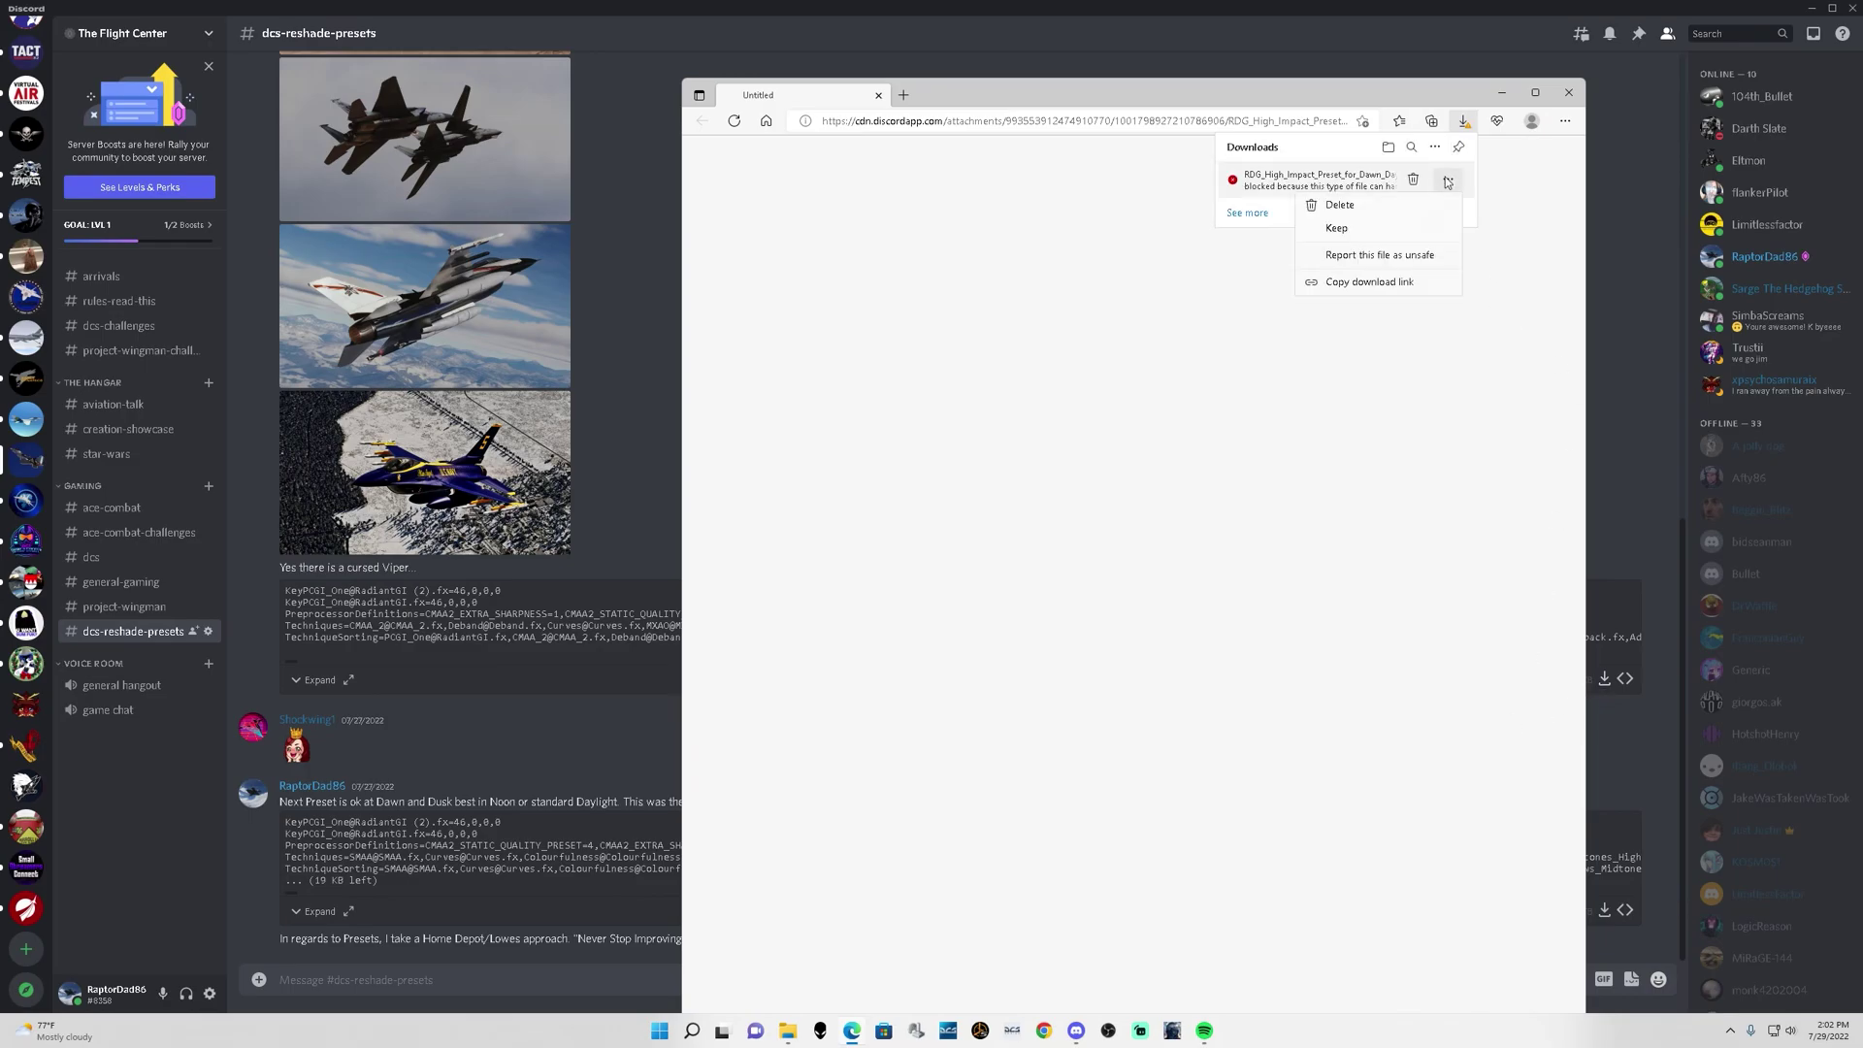
{"action": "left_click", "coordinate": [1331, 233]}
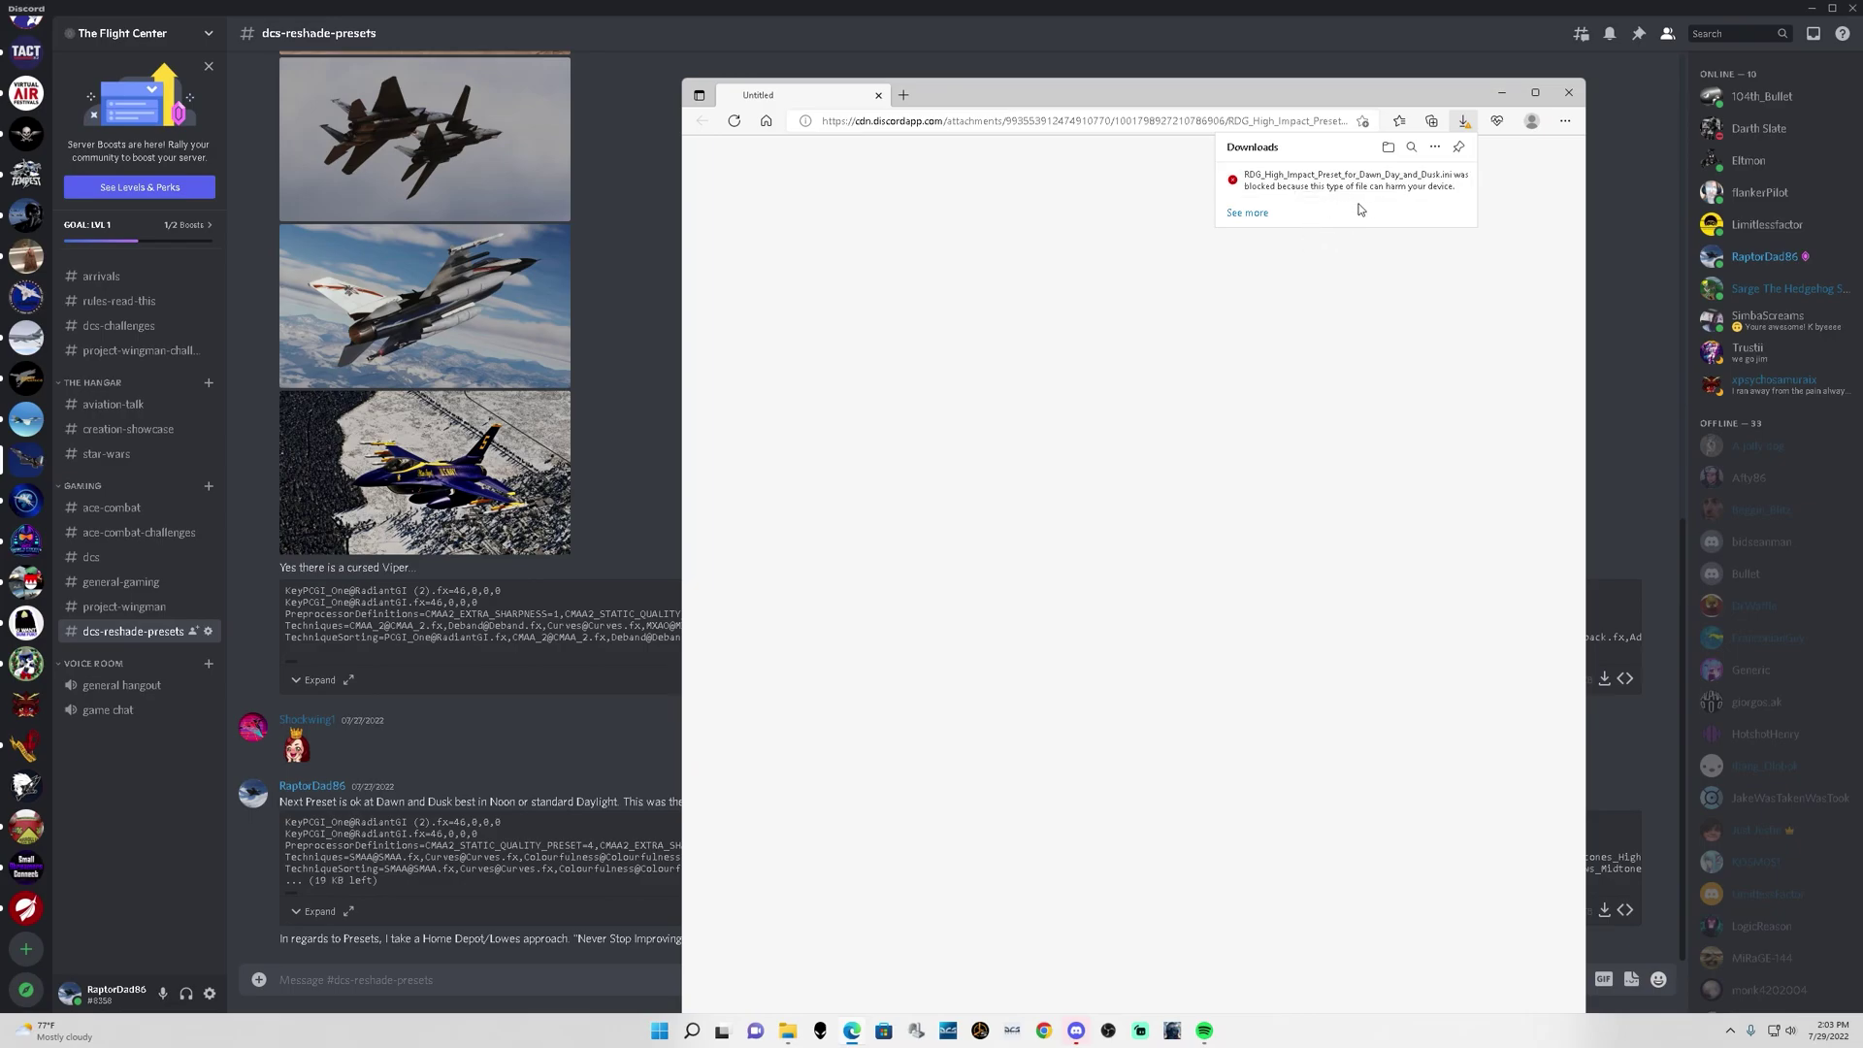
{"action": "left_click", "coordinate": [1448, 179]}
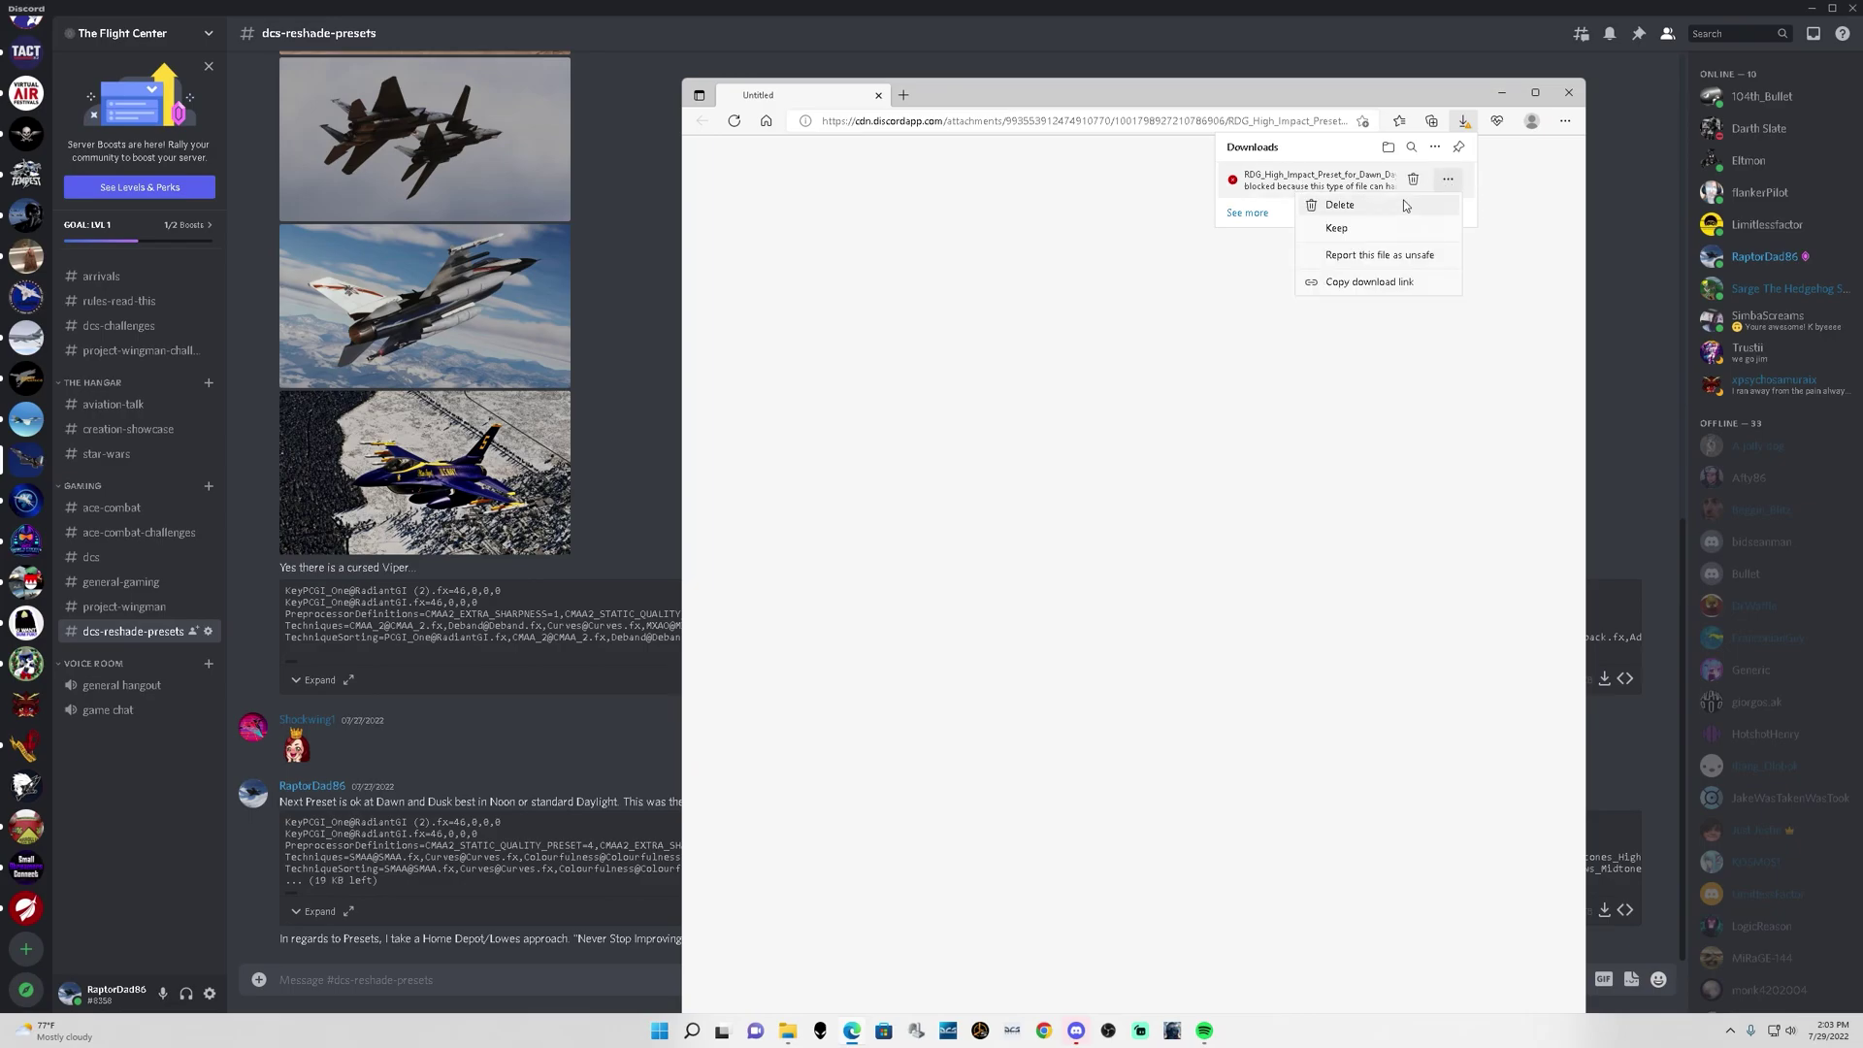
{"action": "left_click", "coordinate": [1357, 233]}
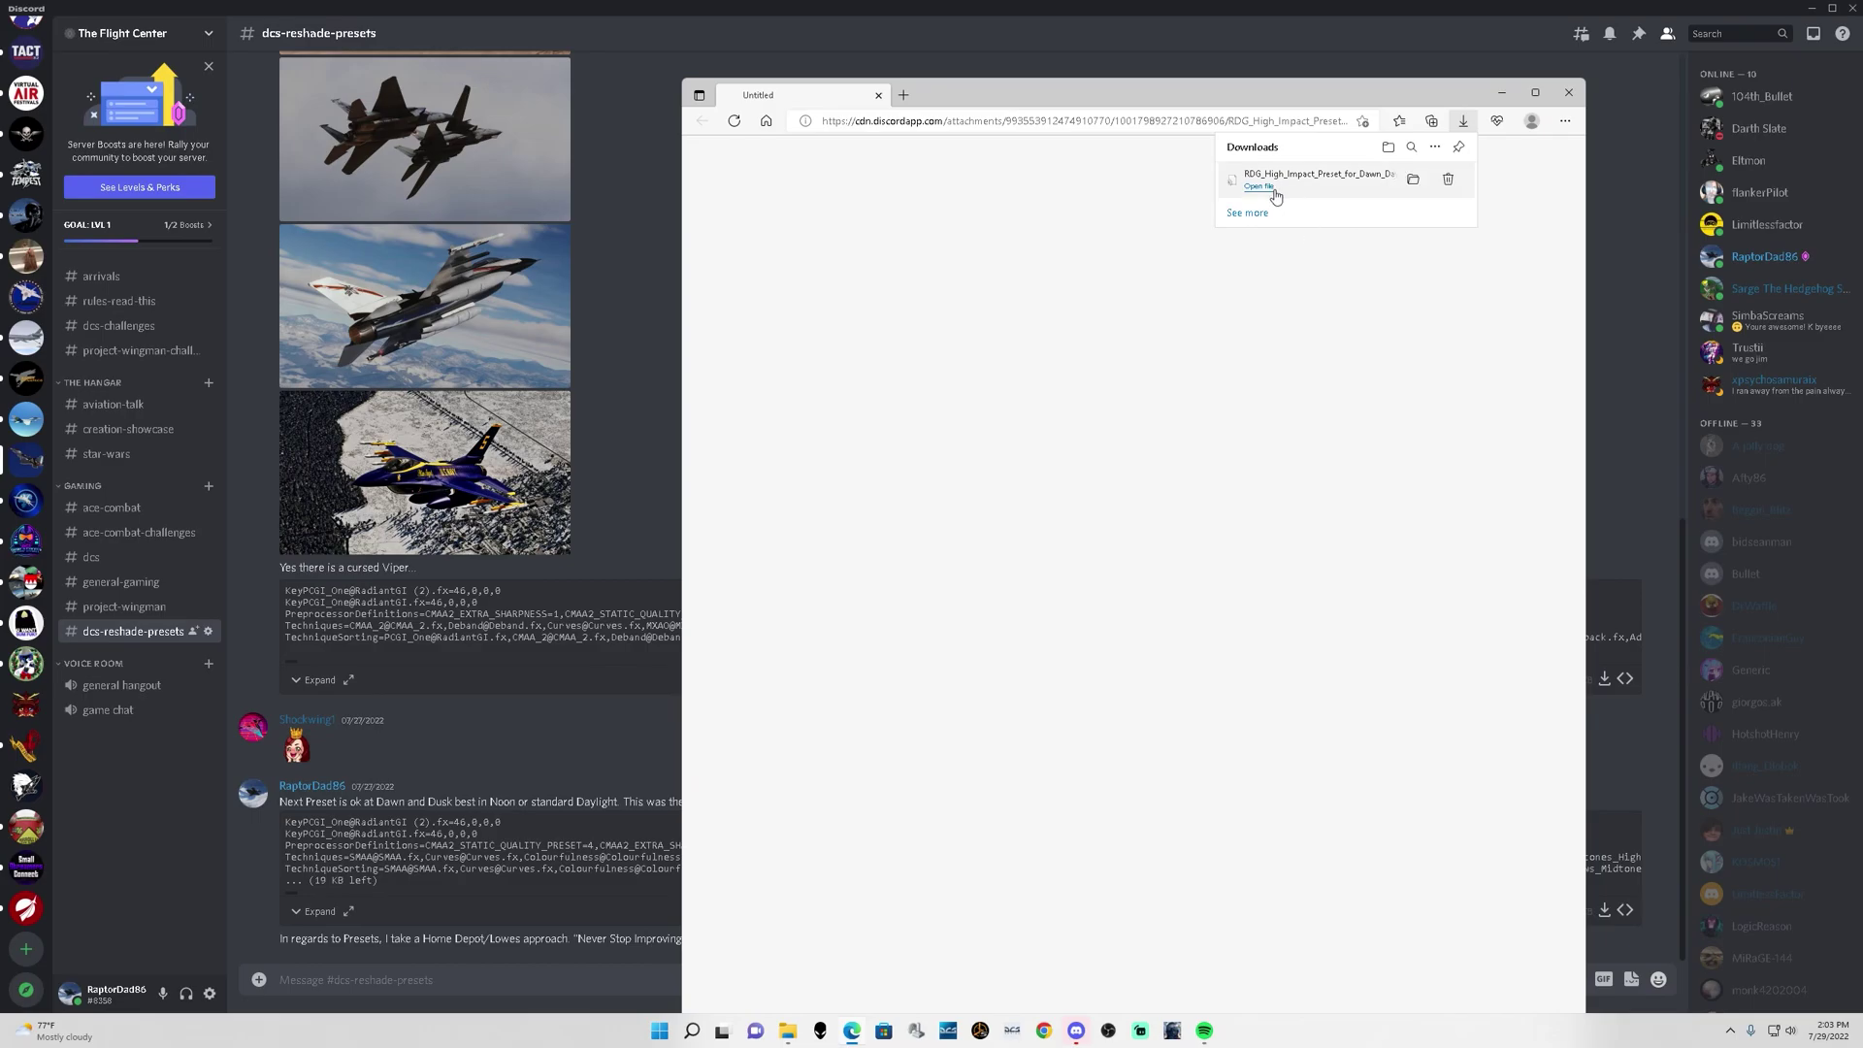
{"action": "left_click", "coordinate": [790, 1032]}
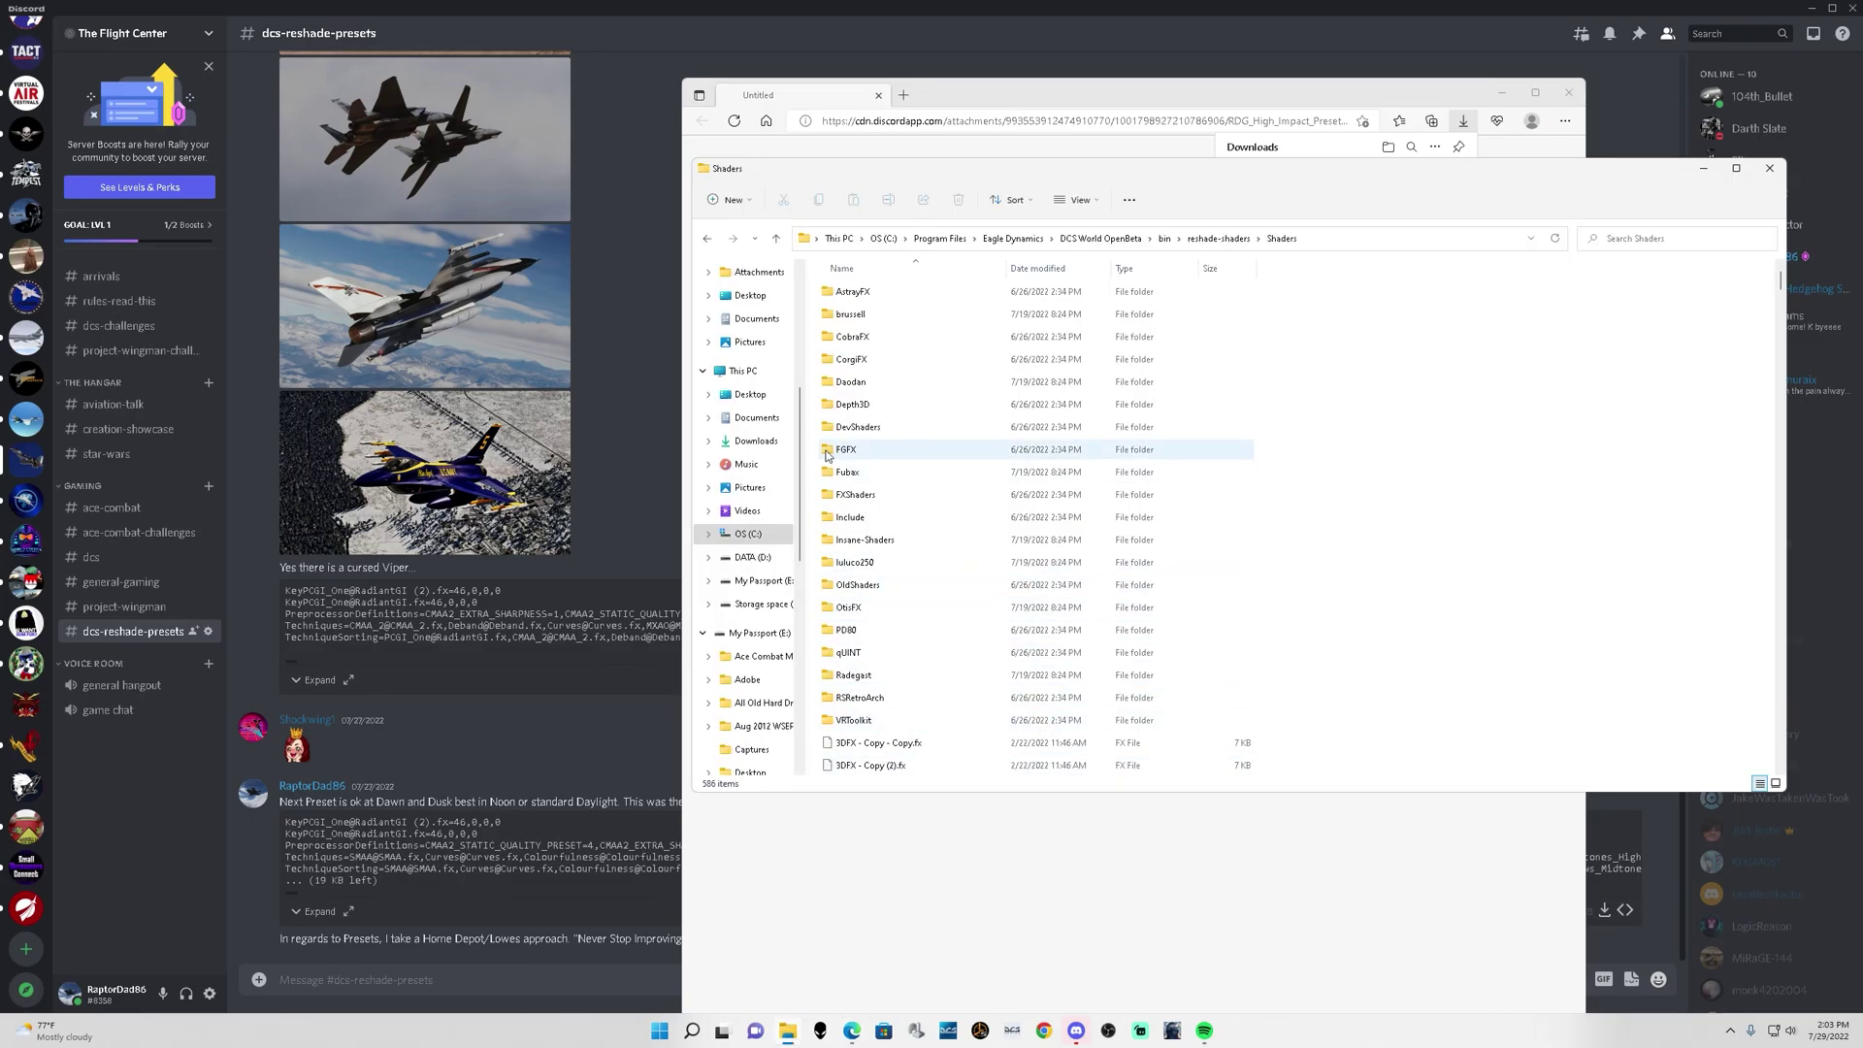
Step: Open the Downloads folder, then start a fresh File Explorer window from the taskbar
{"action": "left_click", "coordinate": [831, 241]}
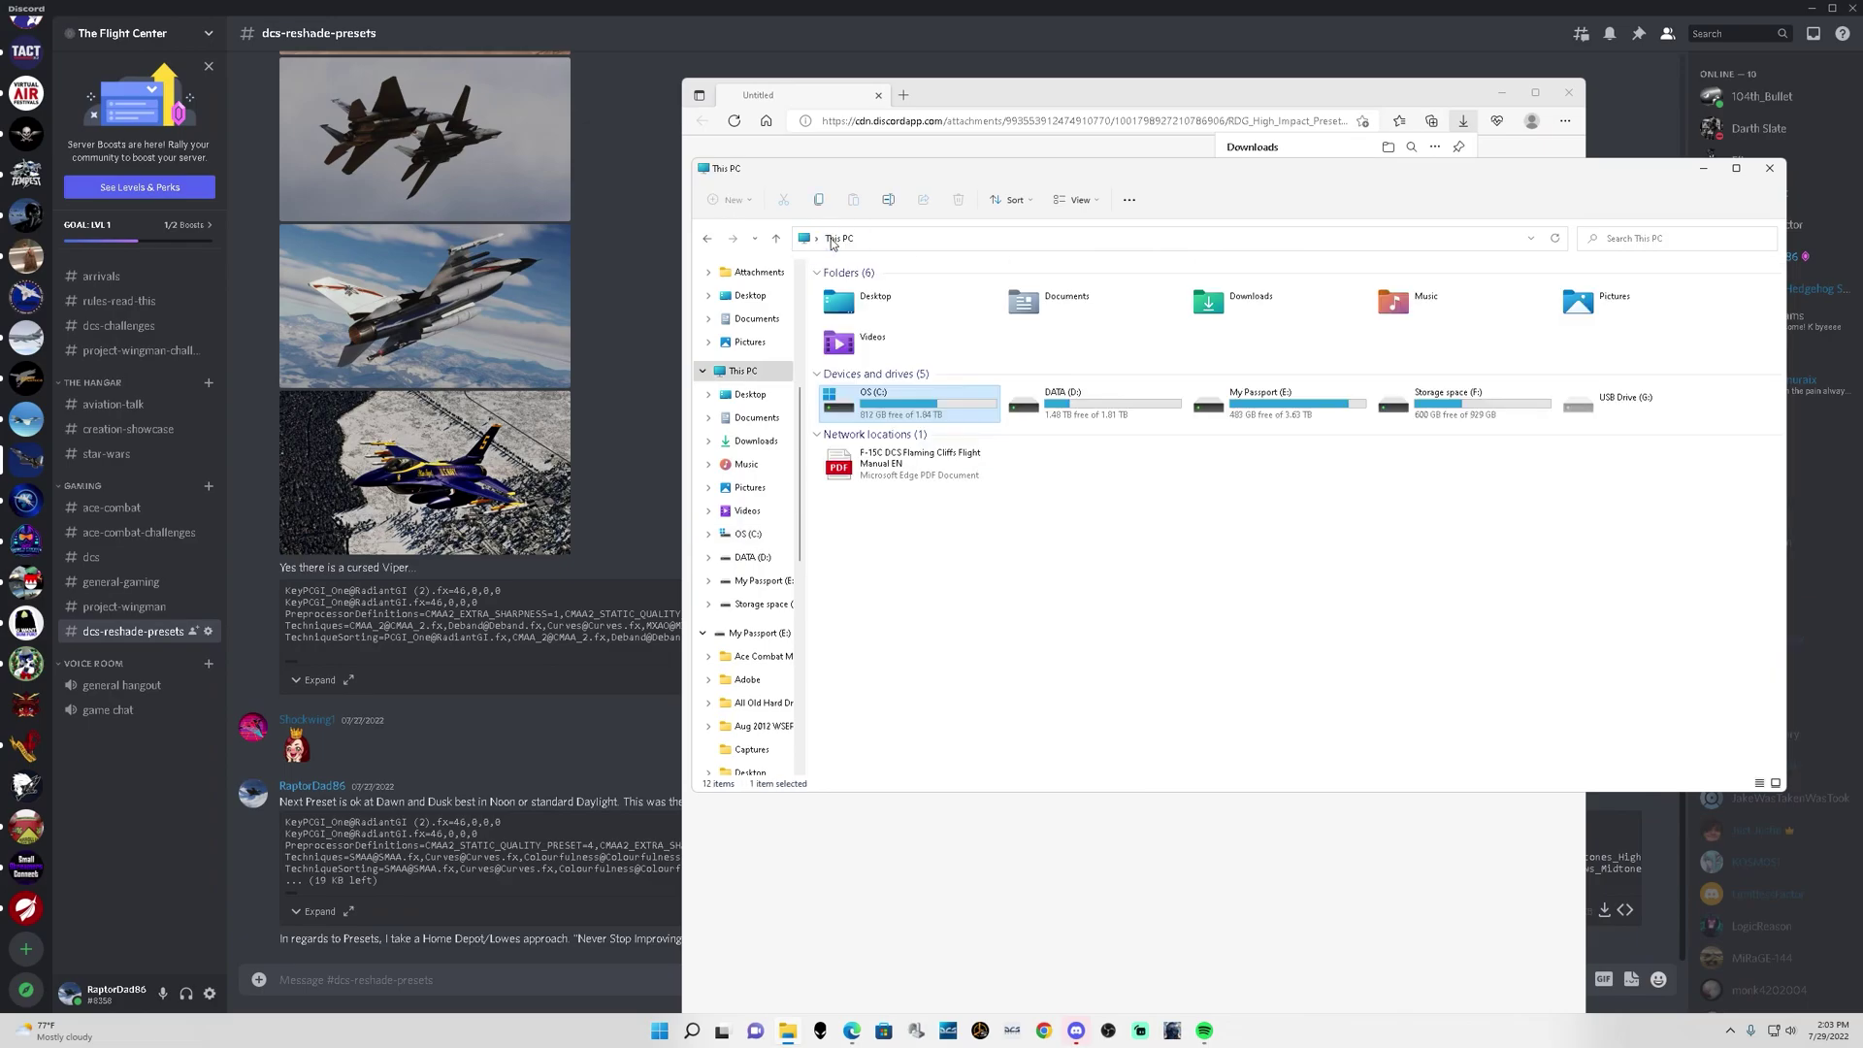
{"action": "double_click", "coordinate": [1199, 305]}
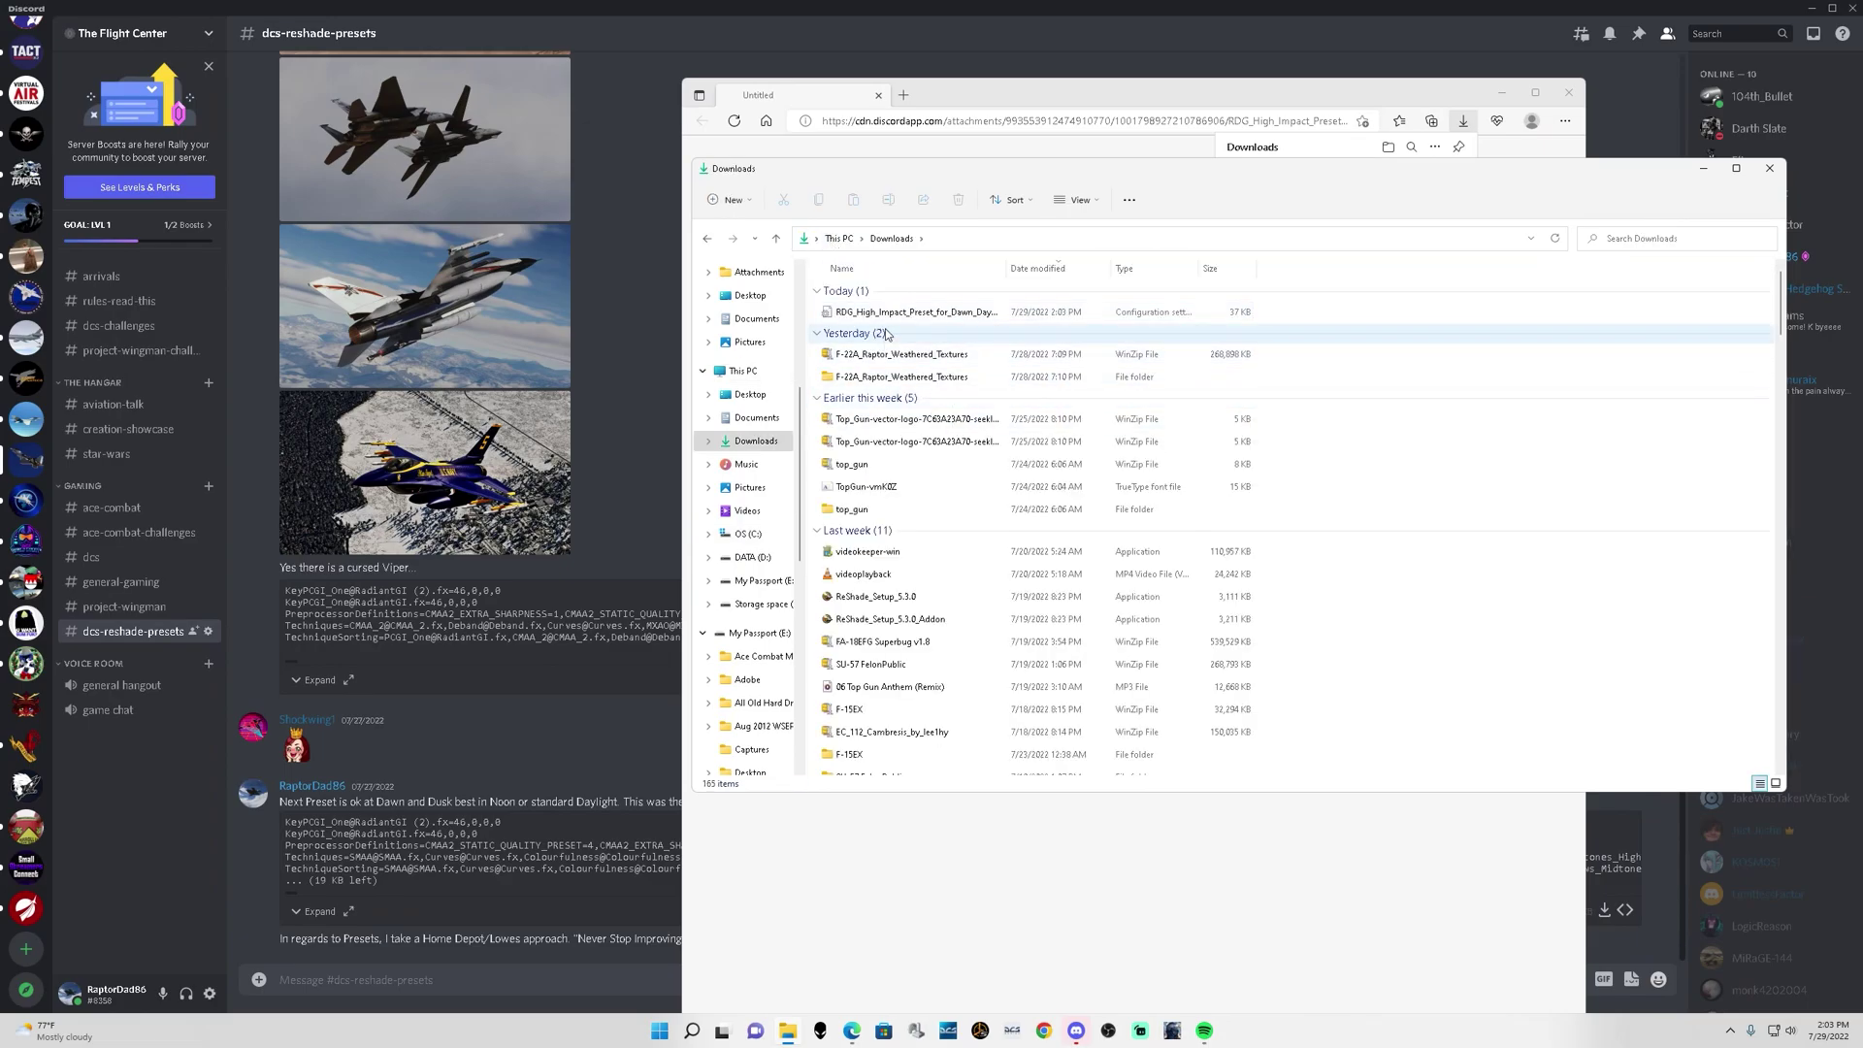
{"action": "right_click", "coordinate": [781, 1037]}
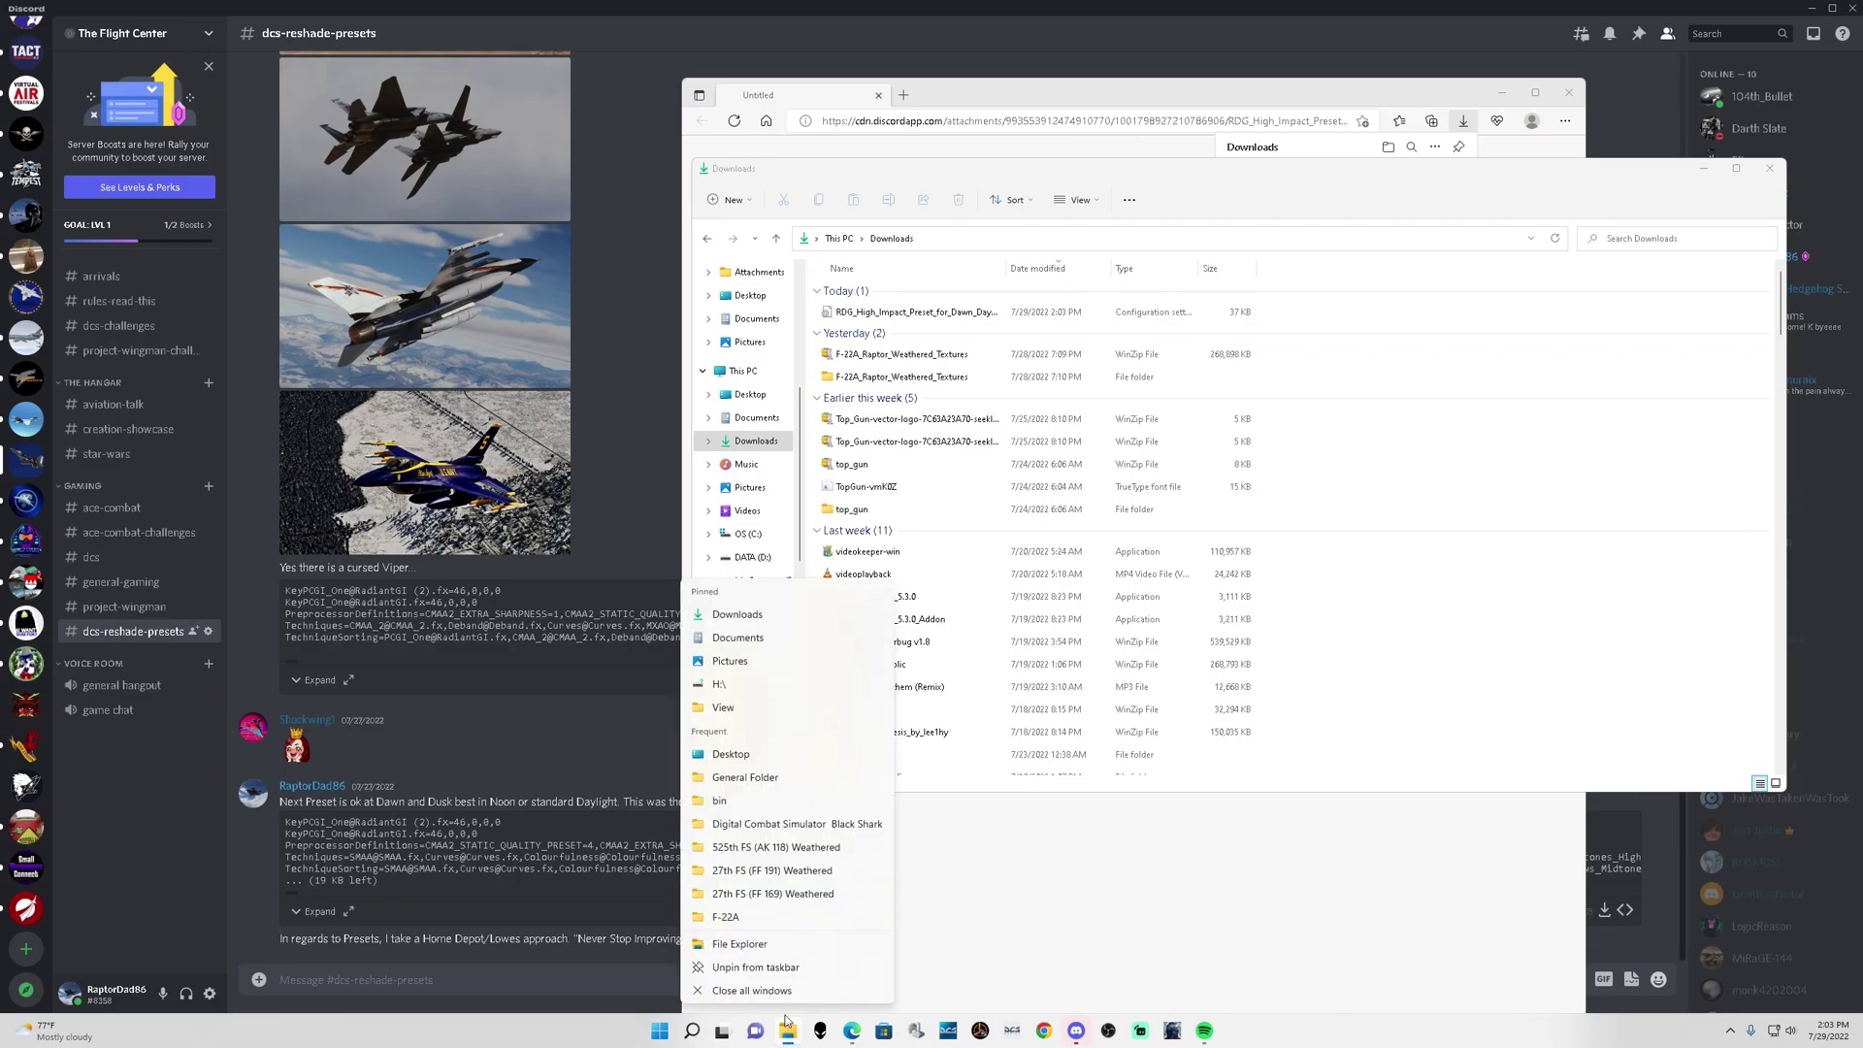
{"action": "left_click", "coordinate": [739, 944]}
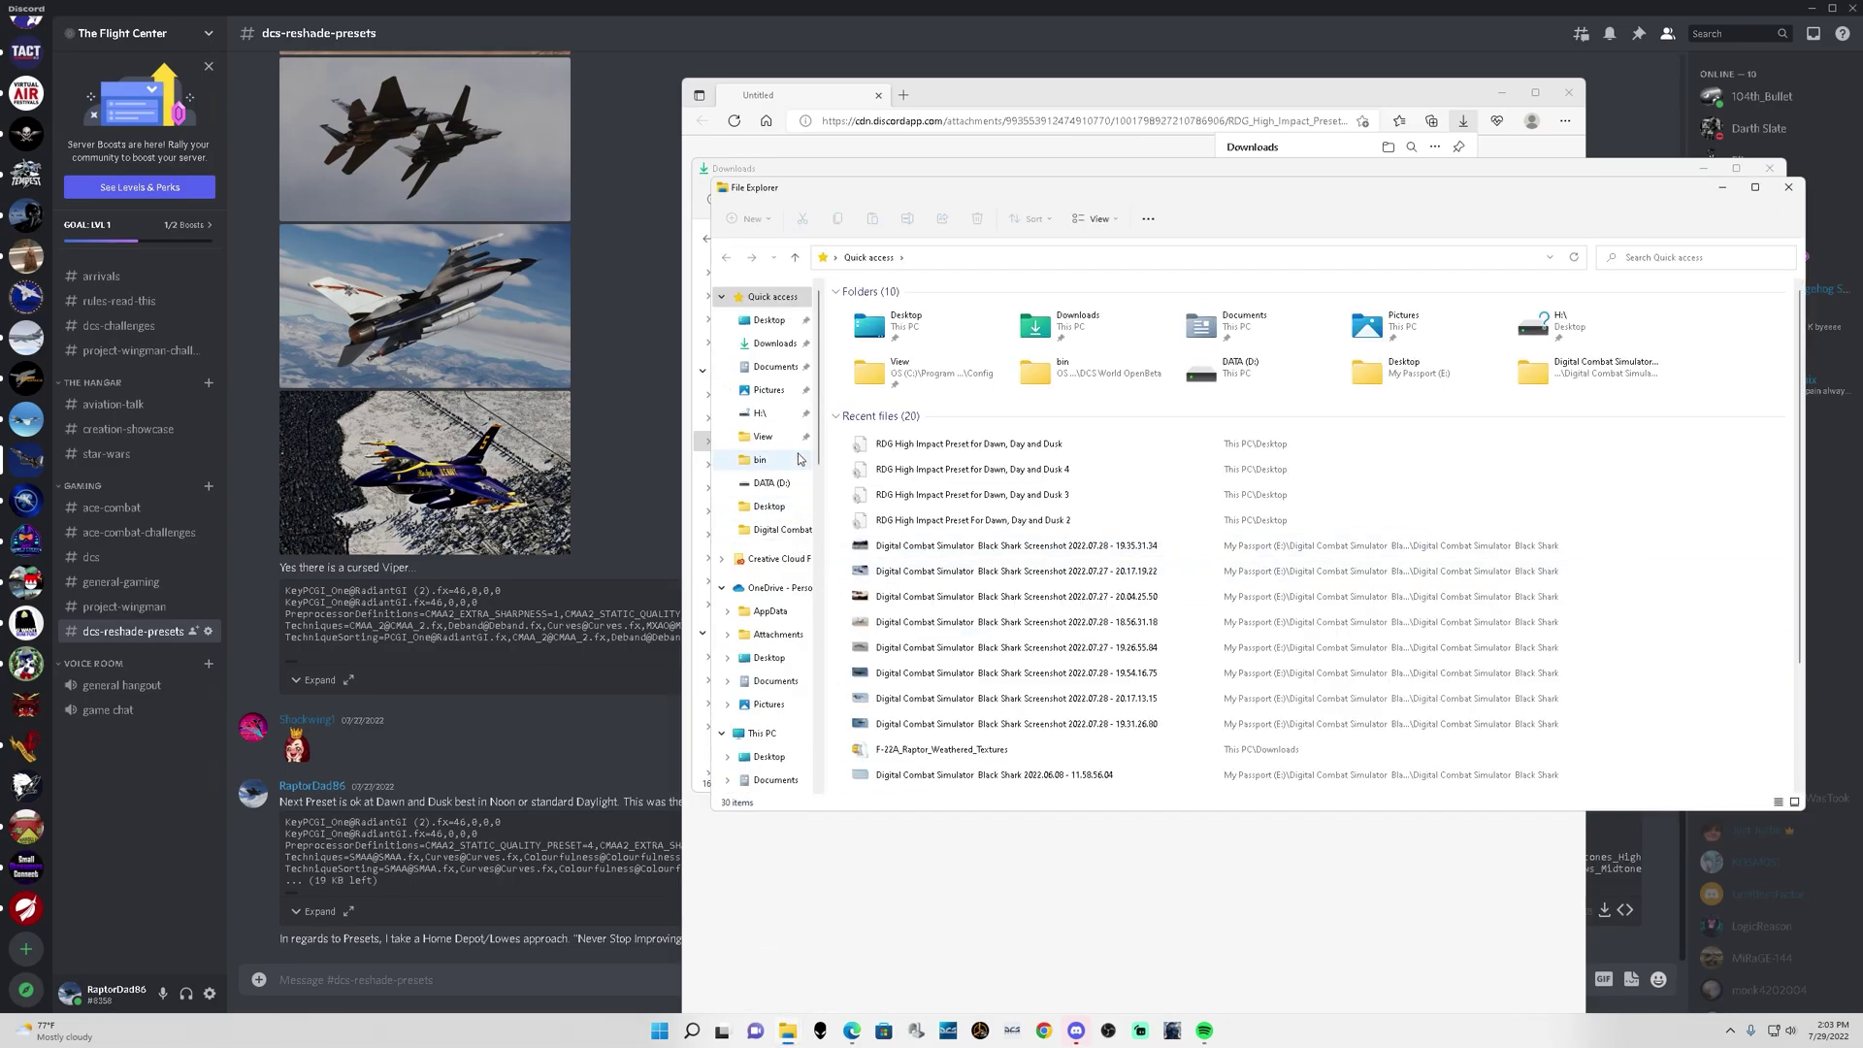
Step: Navigate to OS (C:) > Program Files > Eagle Dynamics > DCS World OpenBeta
{"action": "scroll", "coordinate": [769, 572], "scroll_direction": "down", "scroll_amount": 2}
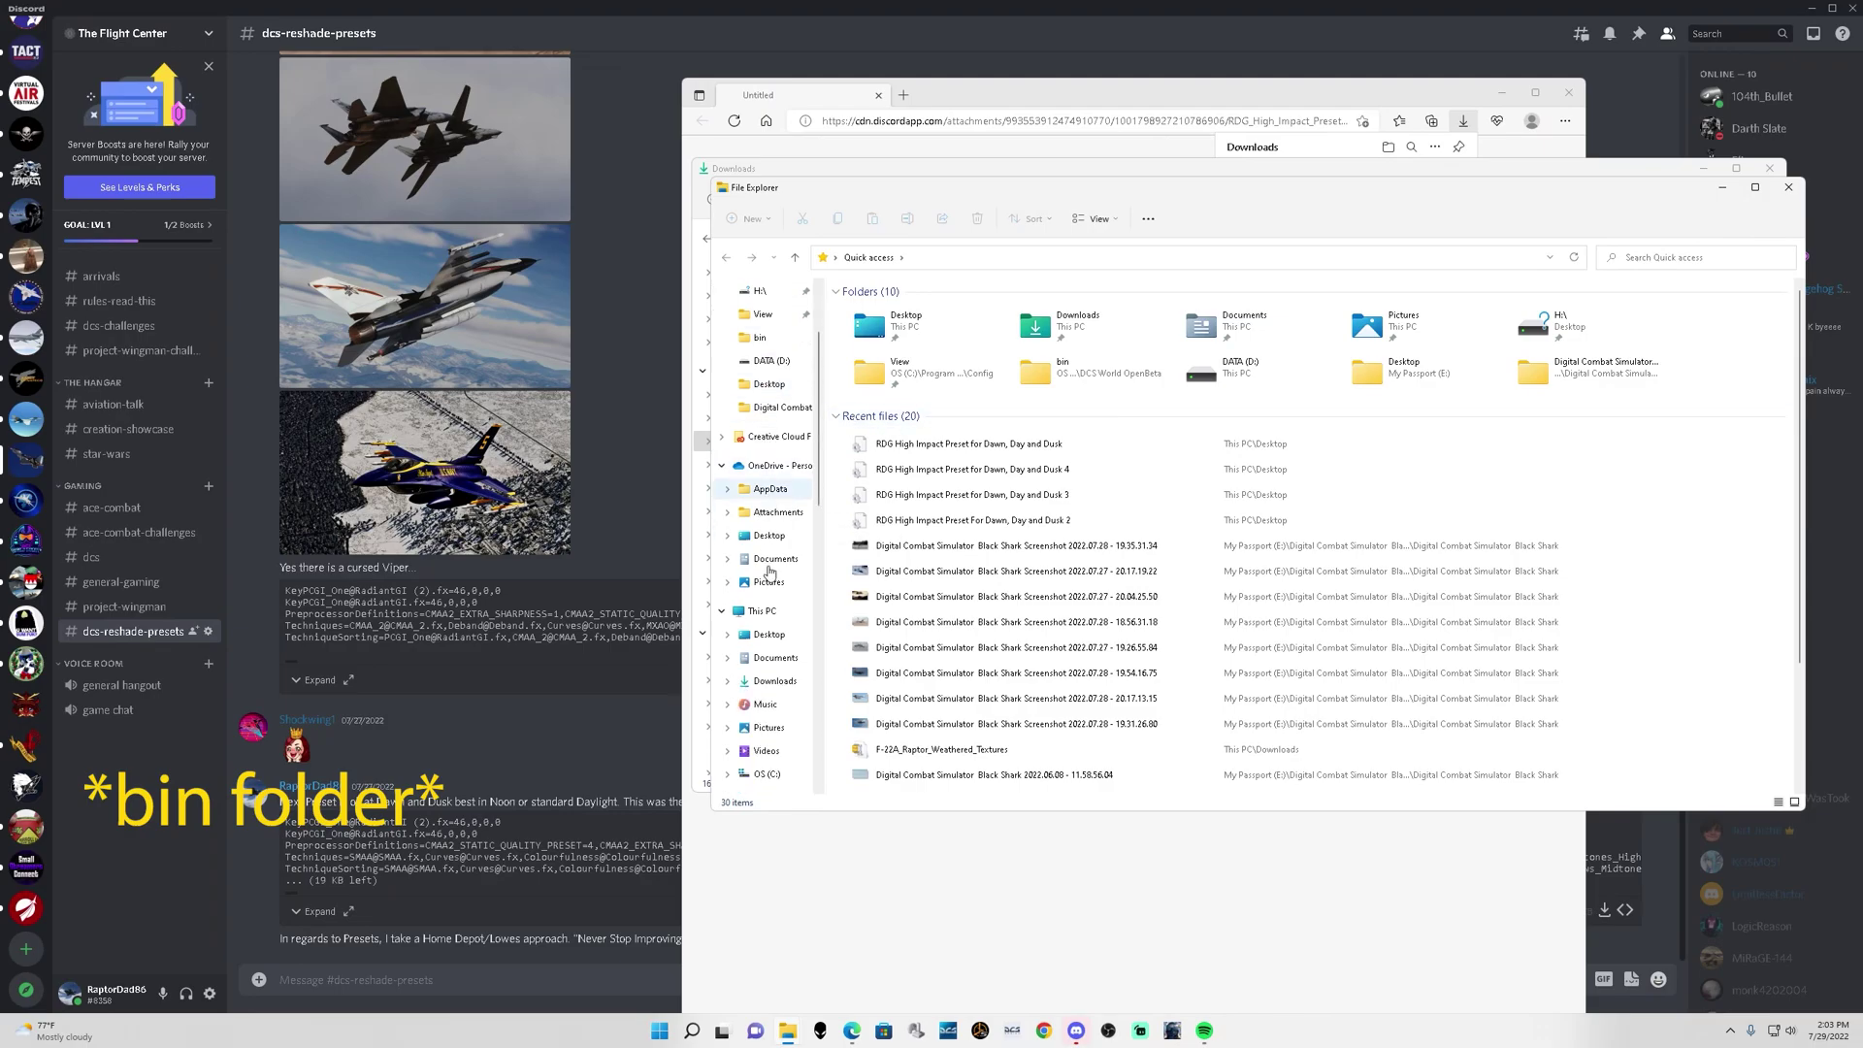
{"action": "scroll", "coordinate": [769, 582], "scroll_direction": "down", "scroll_amount": 2}
{"action": "left_click", "coordinate": [766, 657]}
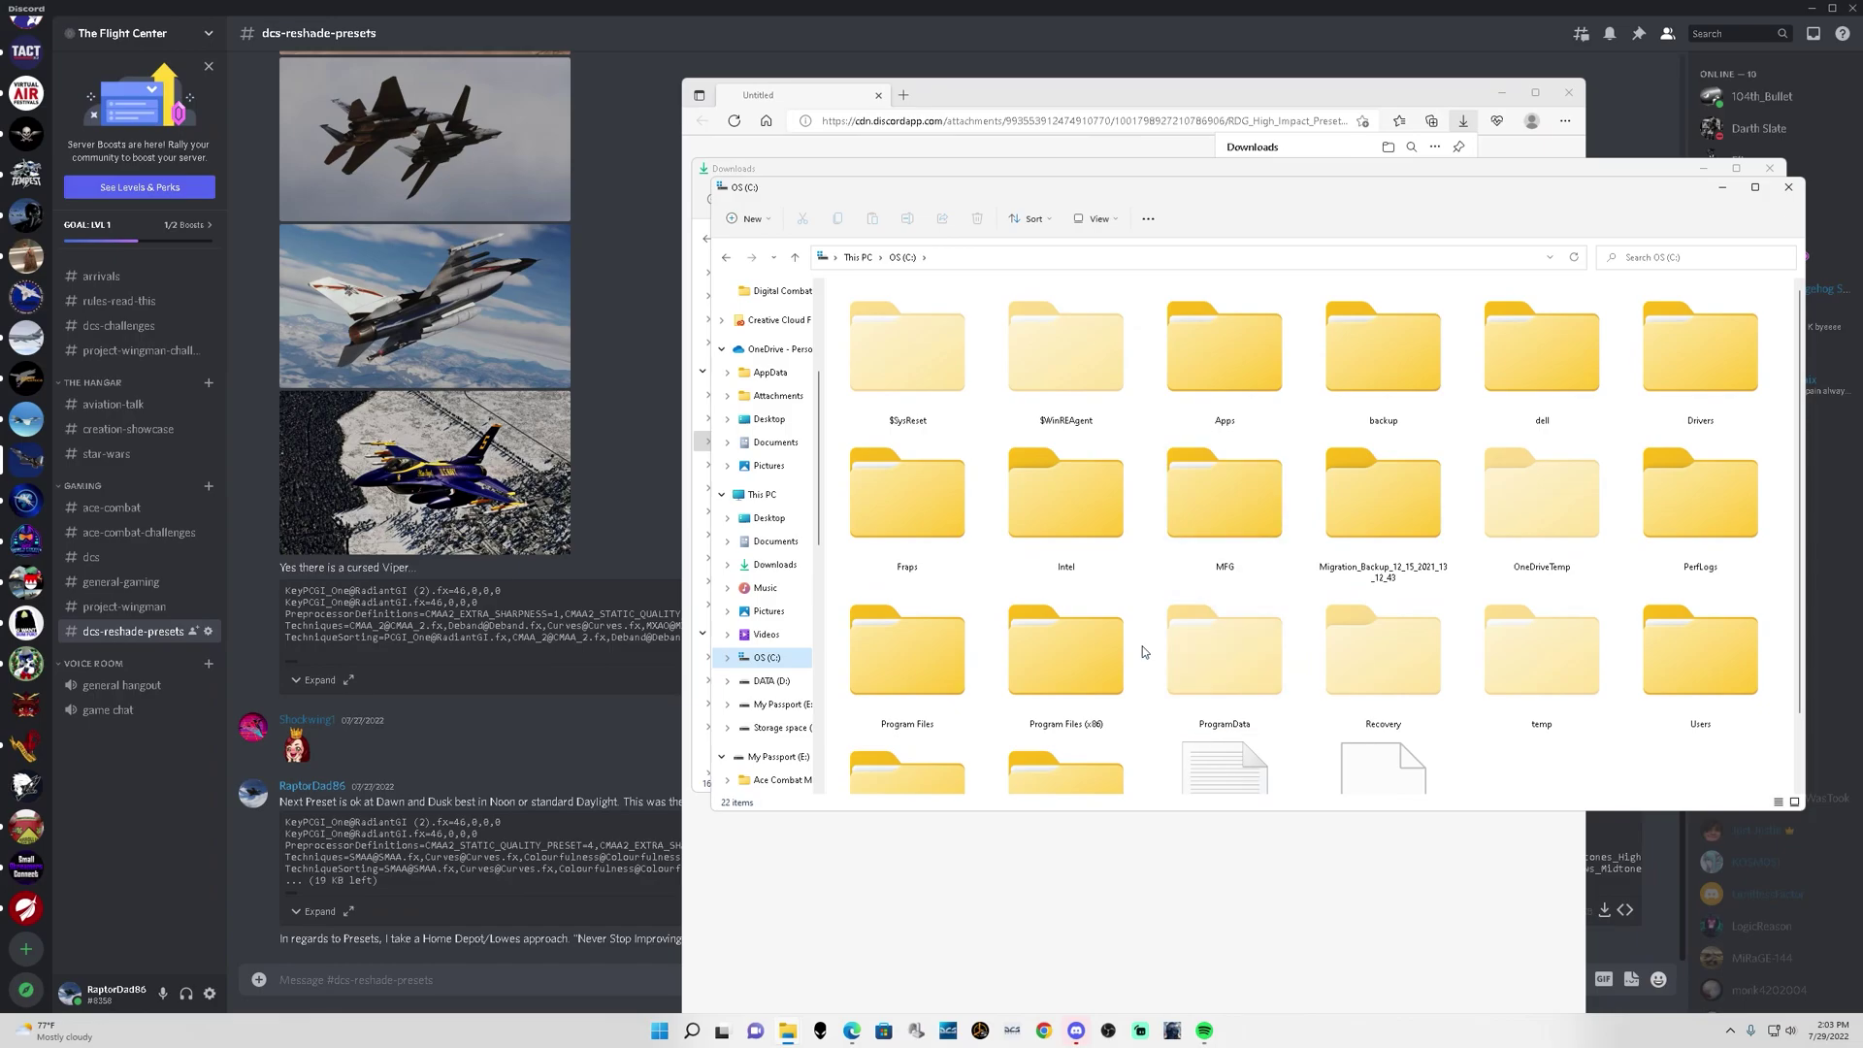
{"action": "double_click", "coordinate": [937, 669]}
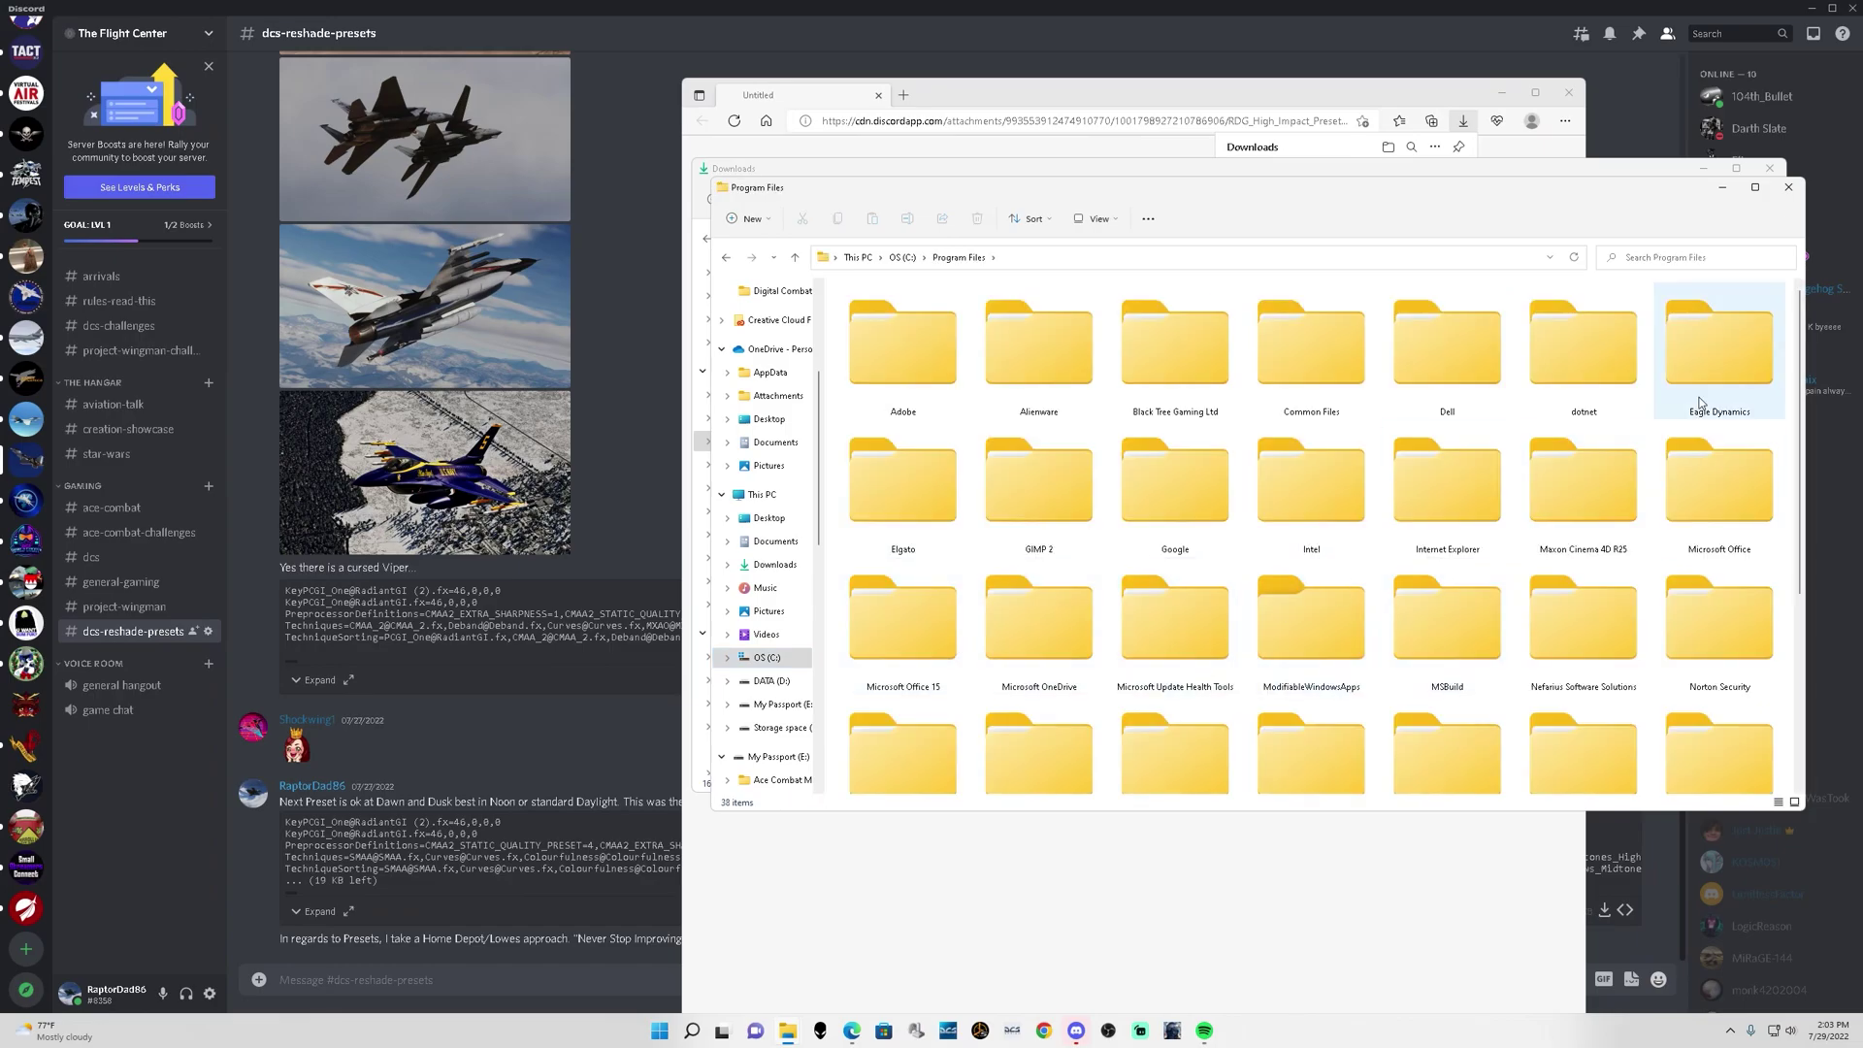
{"action": "double_click", "coordinate": [1709, 368]}
{"action": "left_click", "coordinate": [920, 391]}
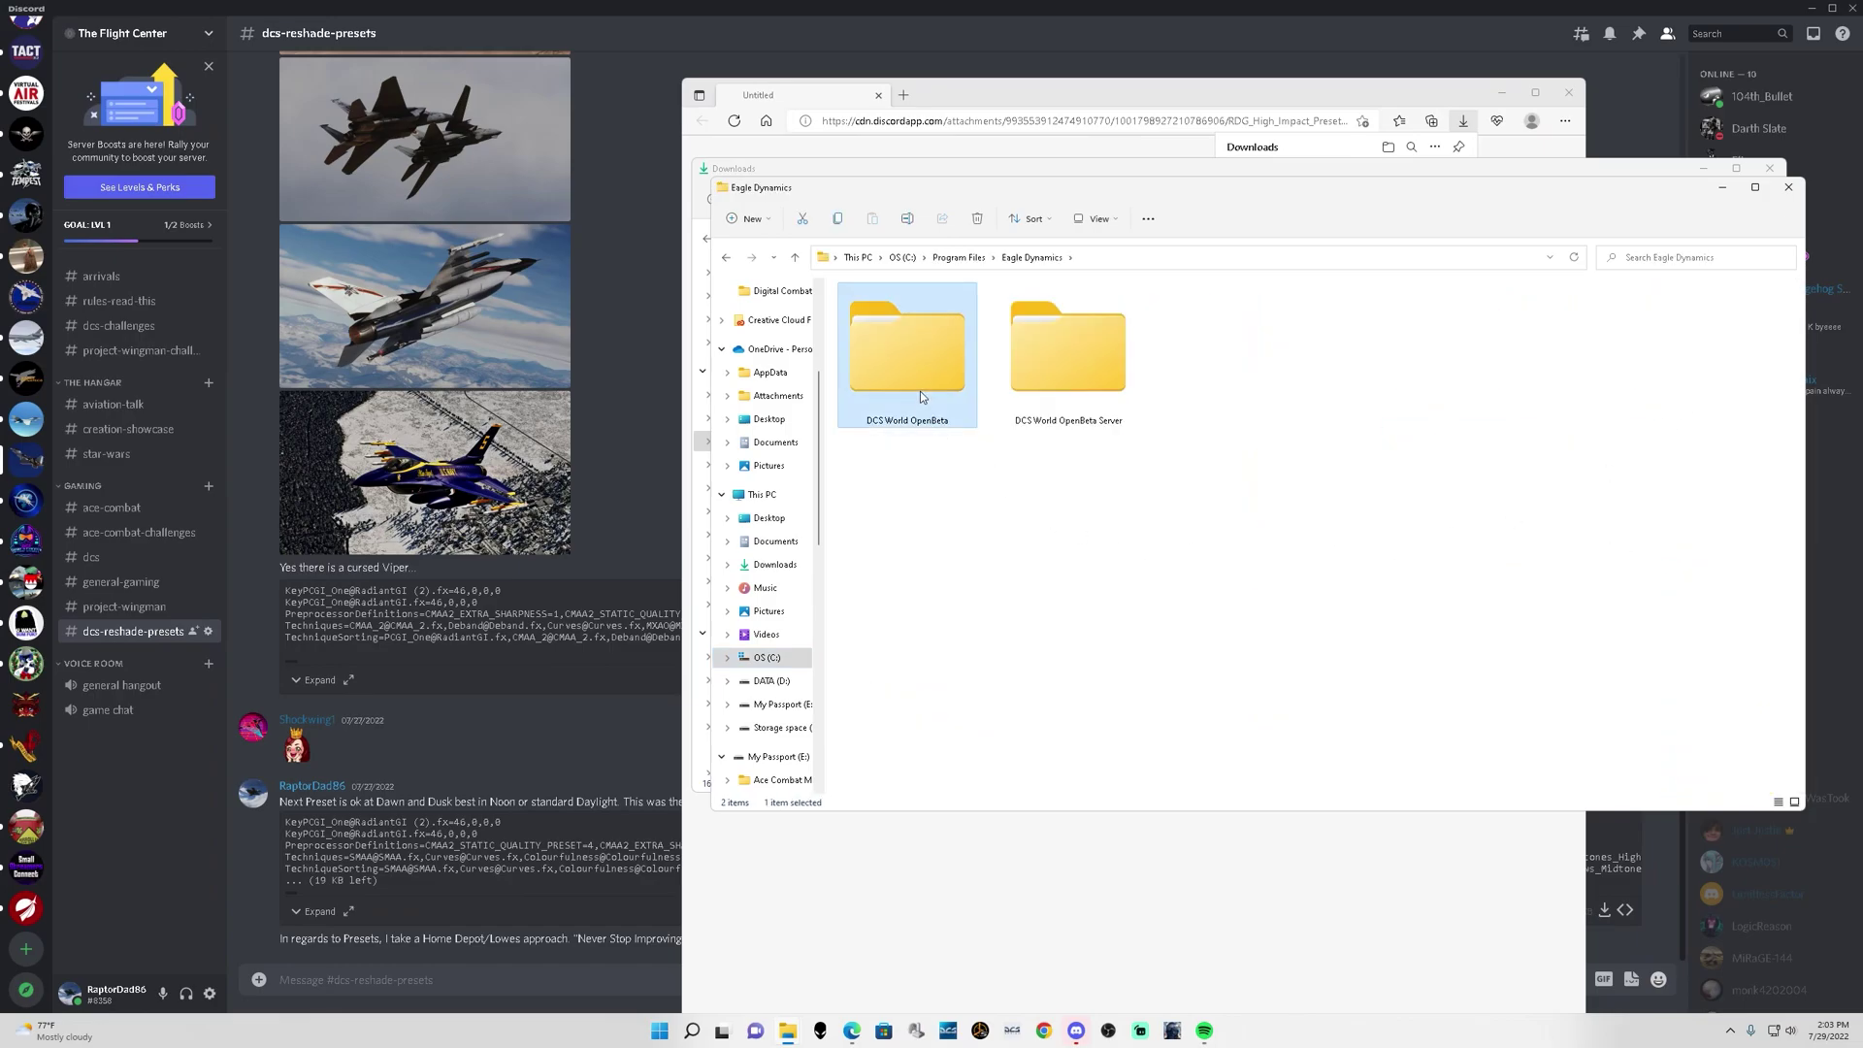
{"action": "double_click", "coordinate": [920, 392]}
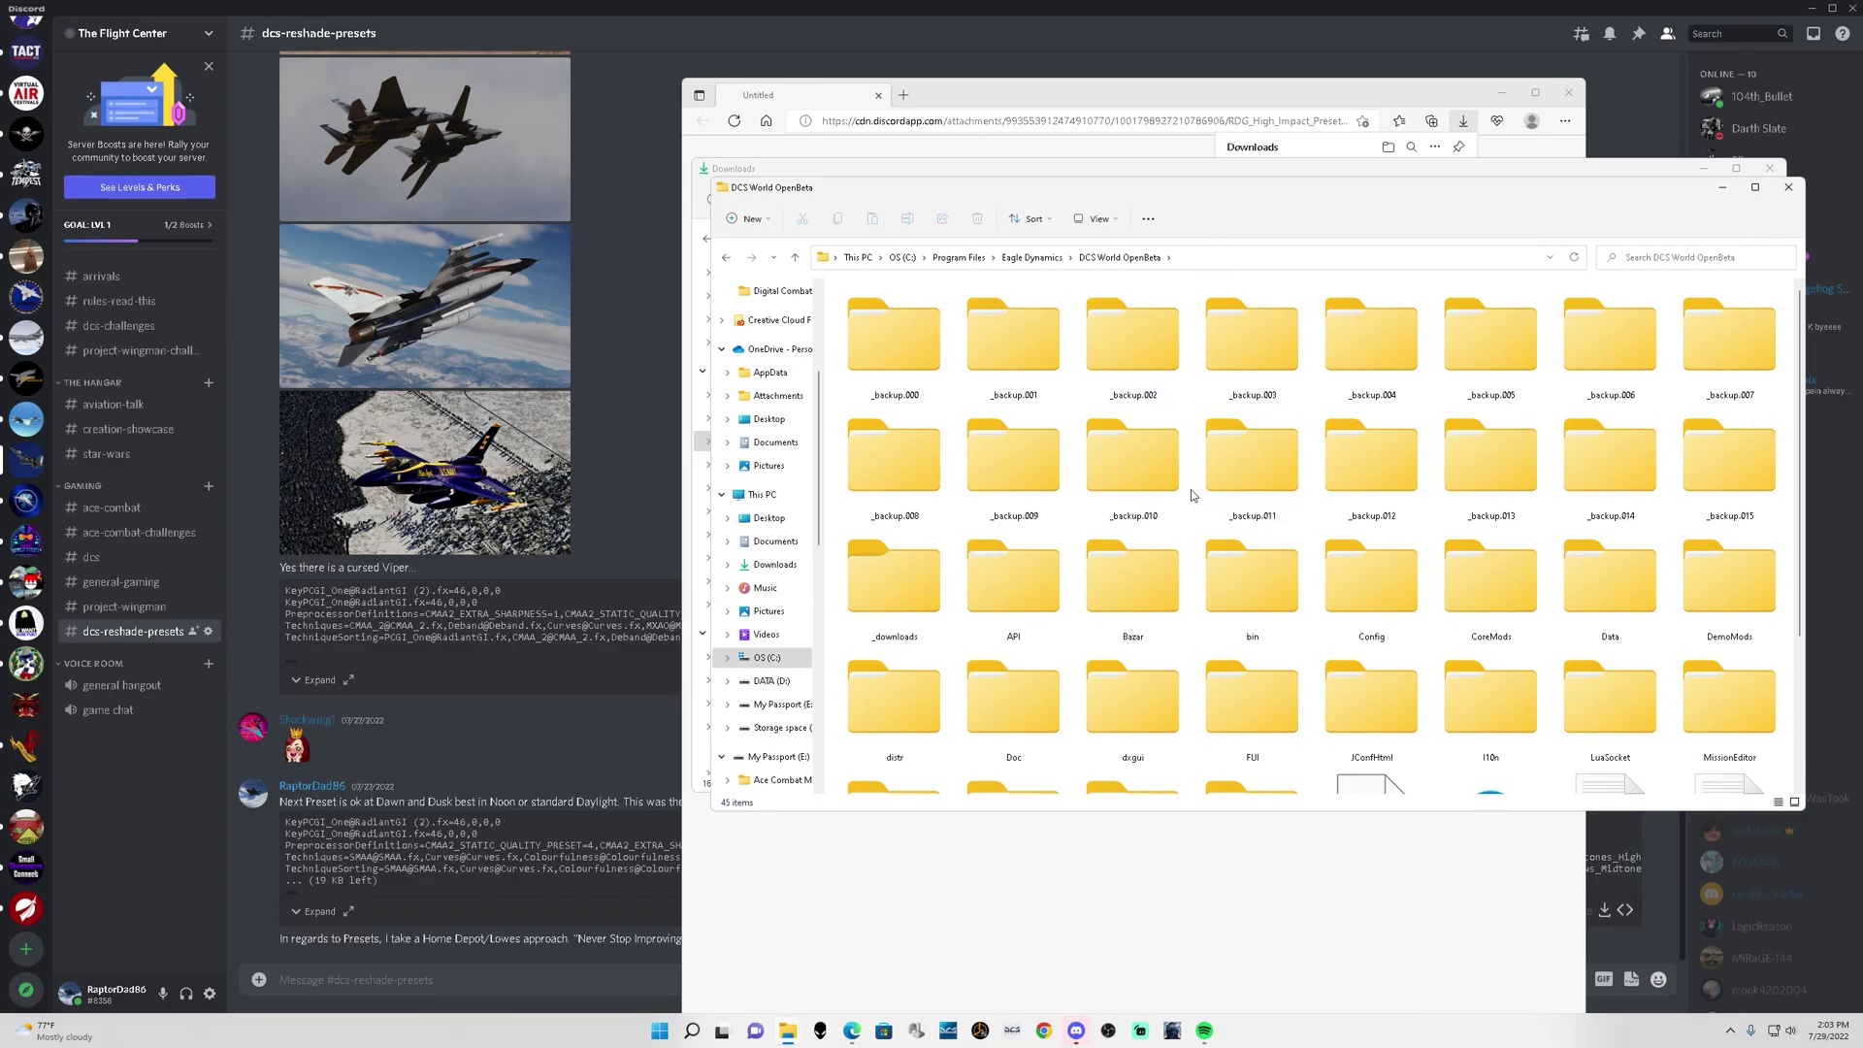
{"action": "double_click", "coordinate": [1259, 613]}
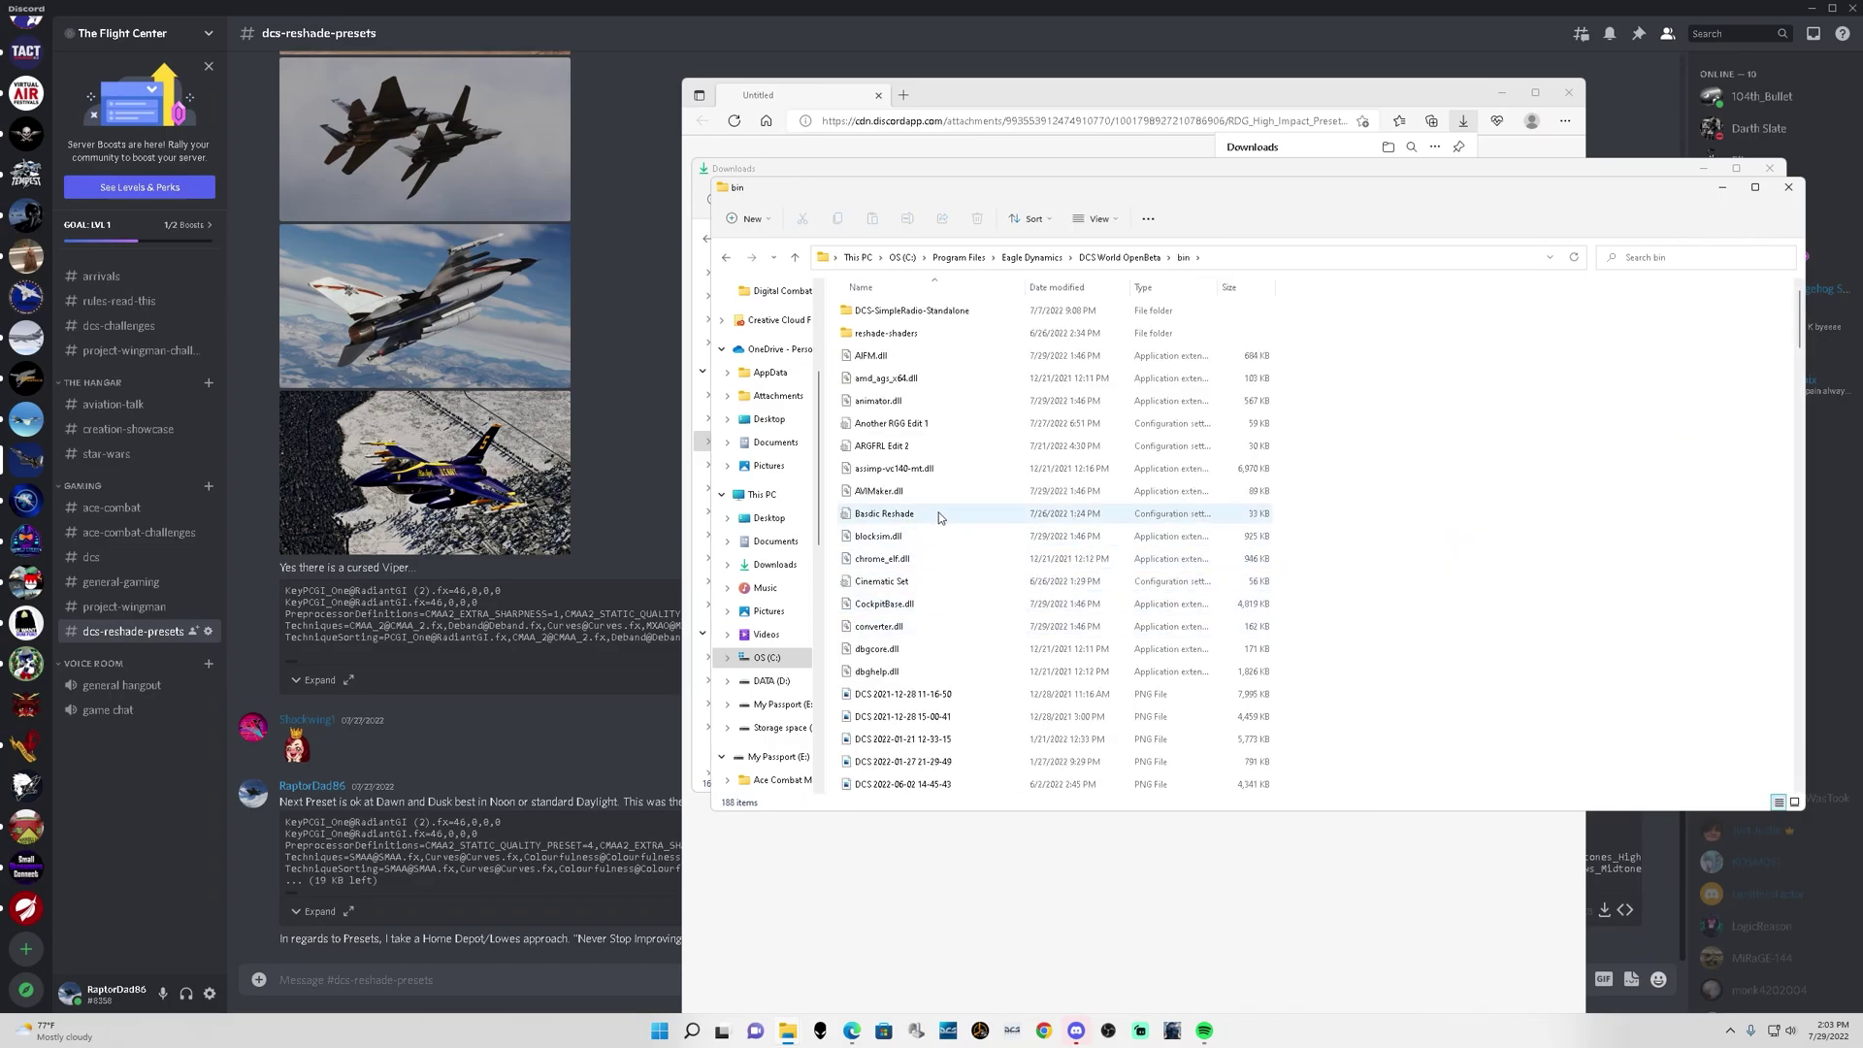
{"action": "double_click", "coordinate": [887, 333]}
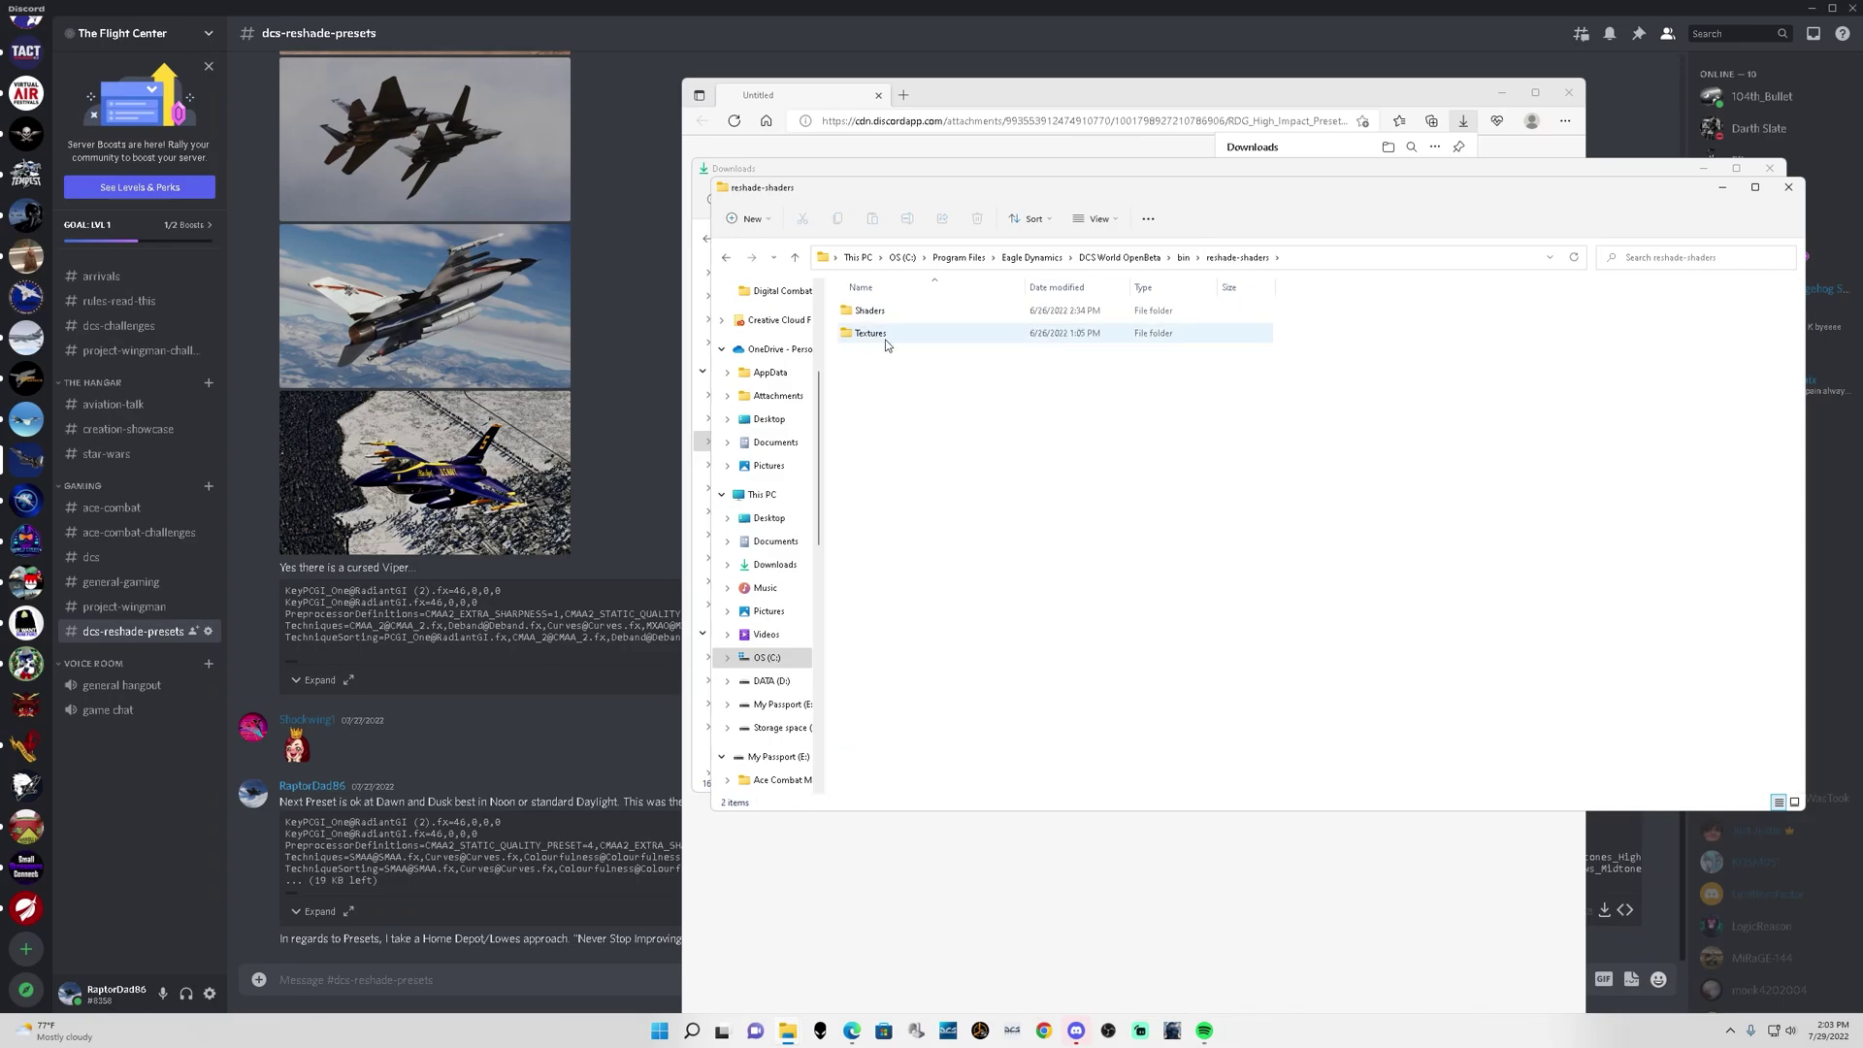
{"action": "double_click", "coordinate": [871, 310]}
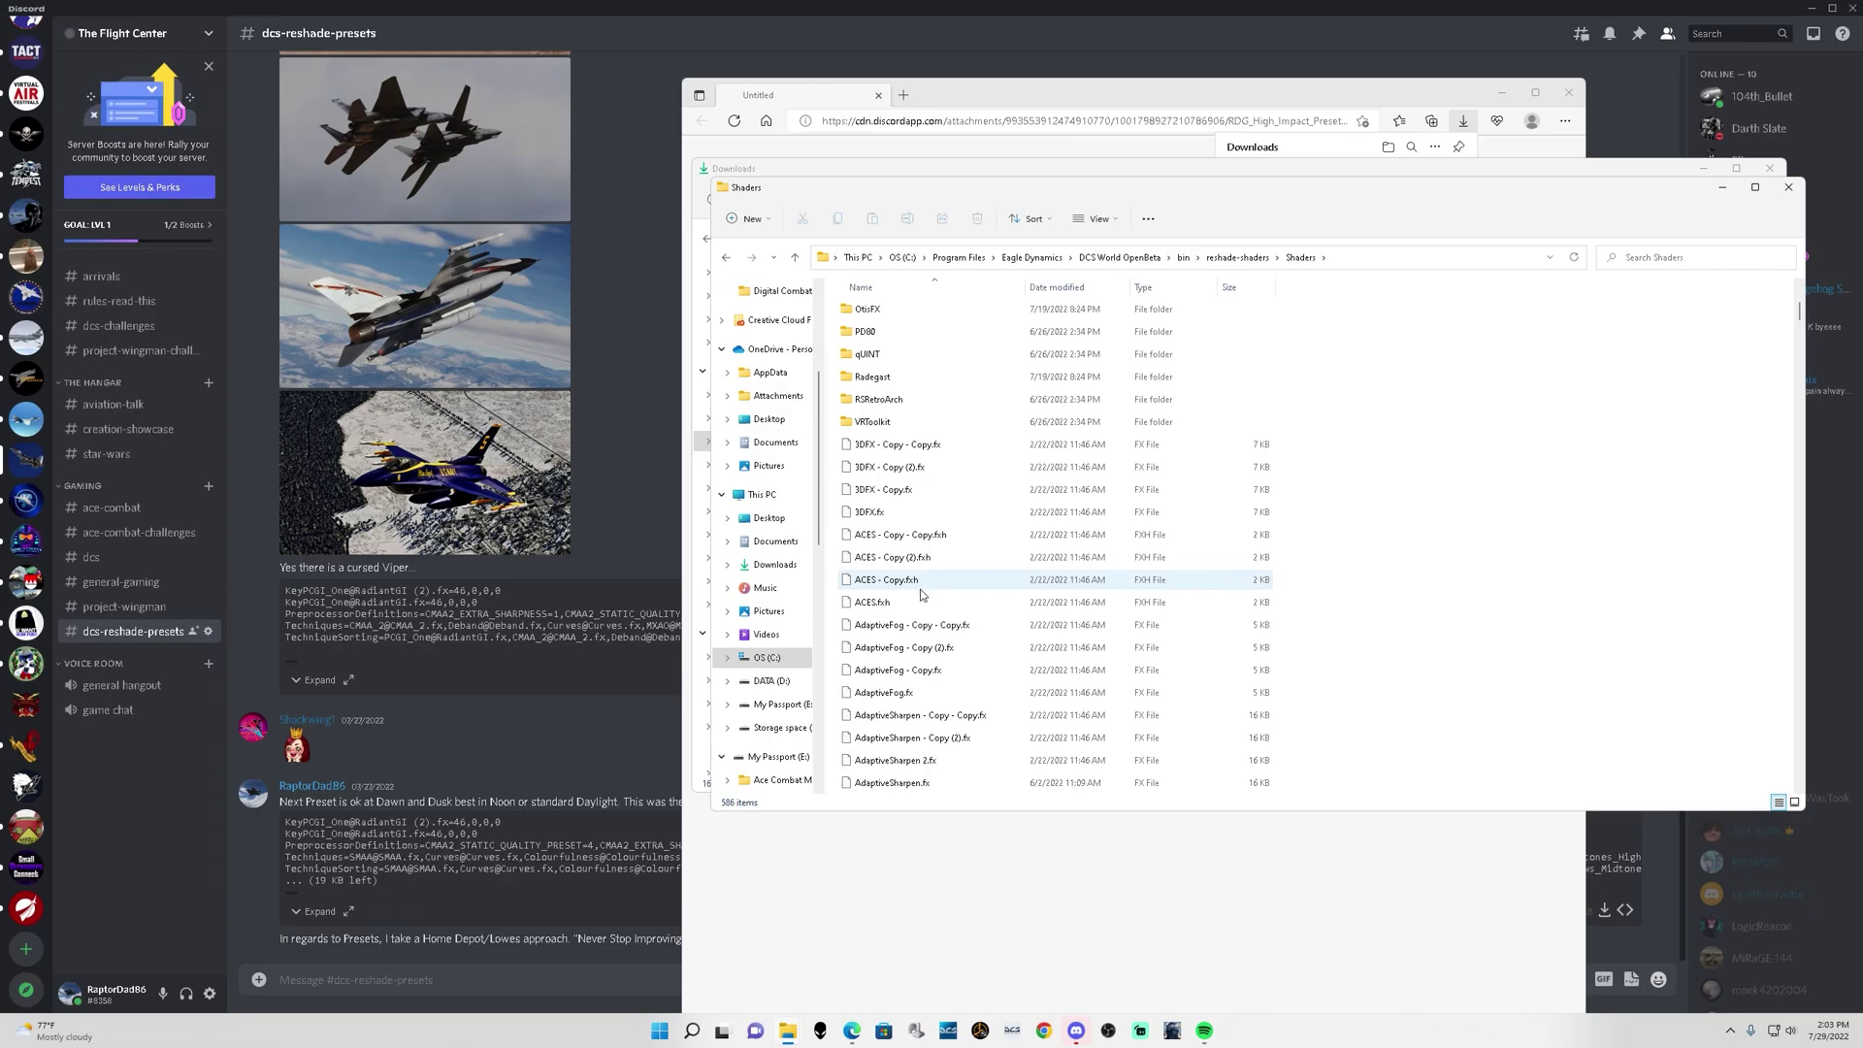
{"action": "scroll", "coordinate": [926, 597], "scroll_direction": "down", "scroll_amount": 3}
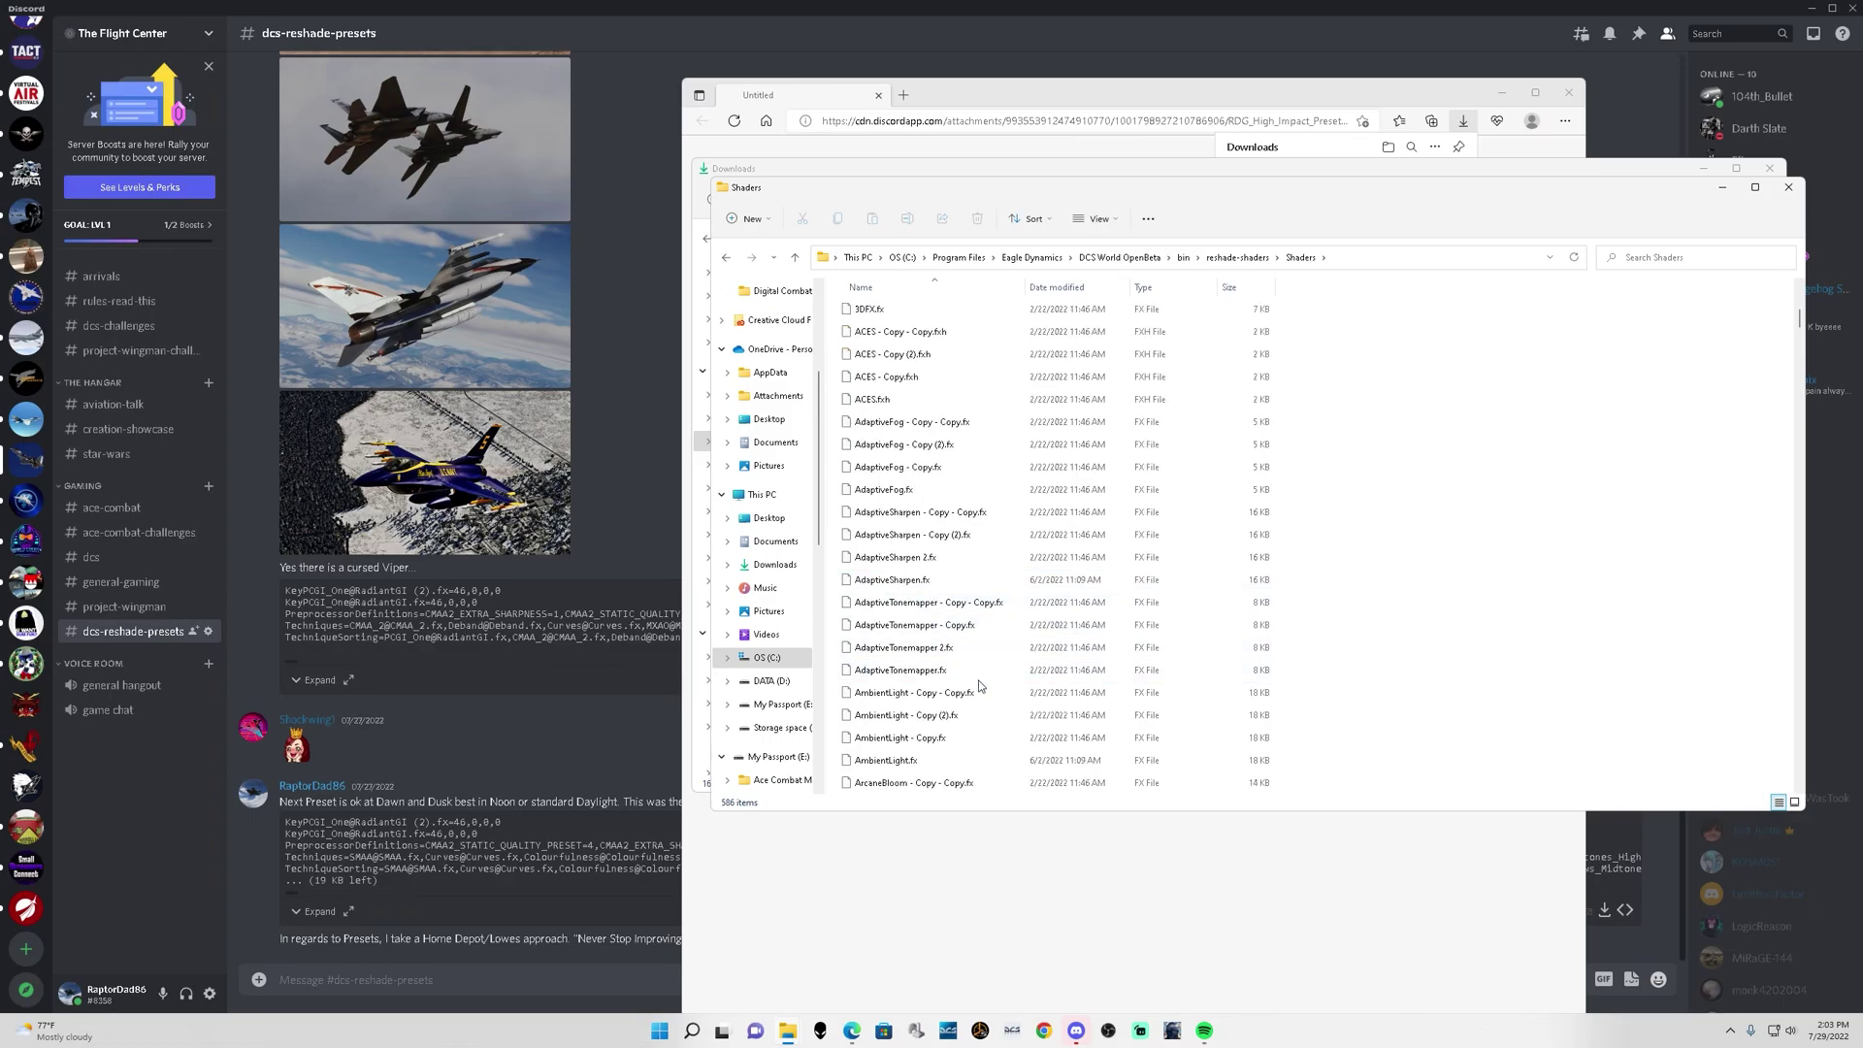
{"action": "scroll", "coordinate": [979, 673], "scroll_direction": "up", "scroll_amount": 8}
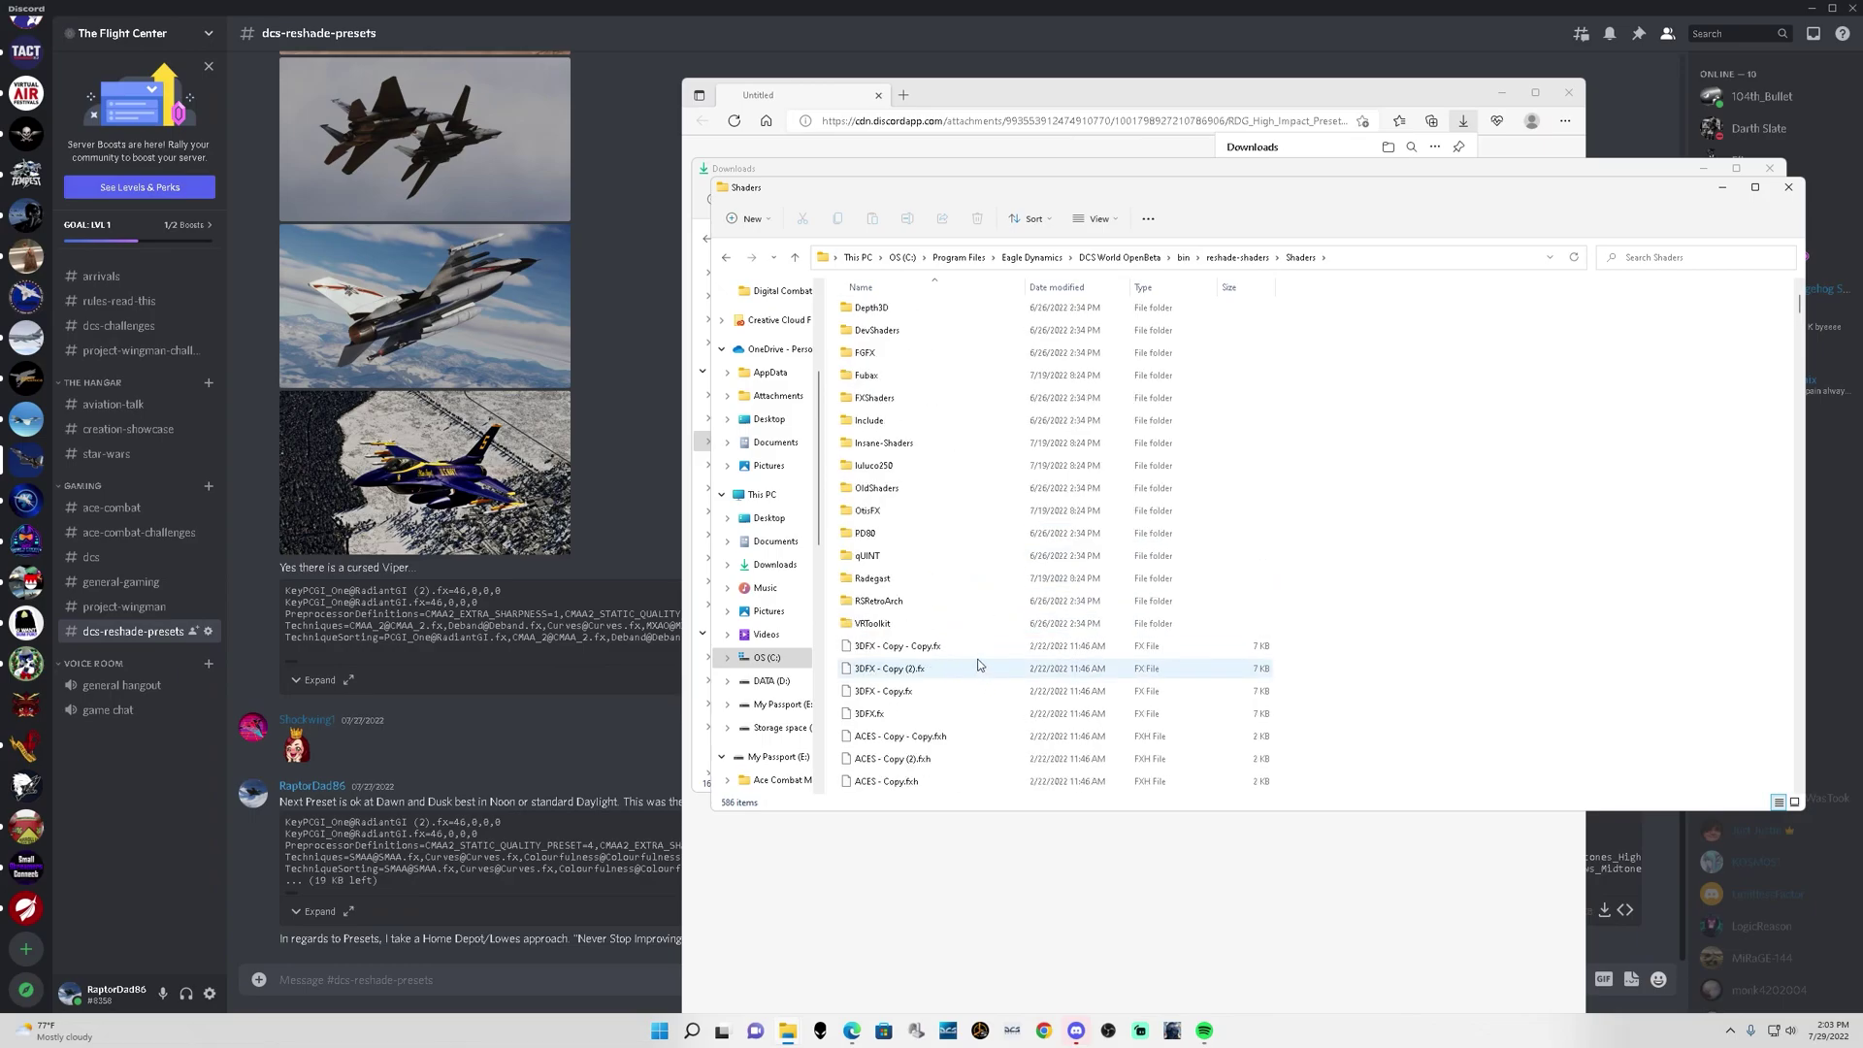
{"action": "scroll", "coordinate": [963, 649], "scroll_direction": "down", "scroll_amount": 20}
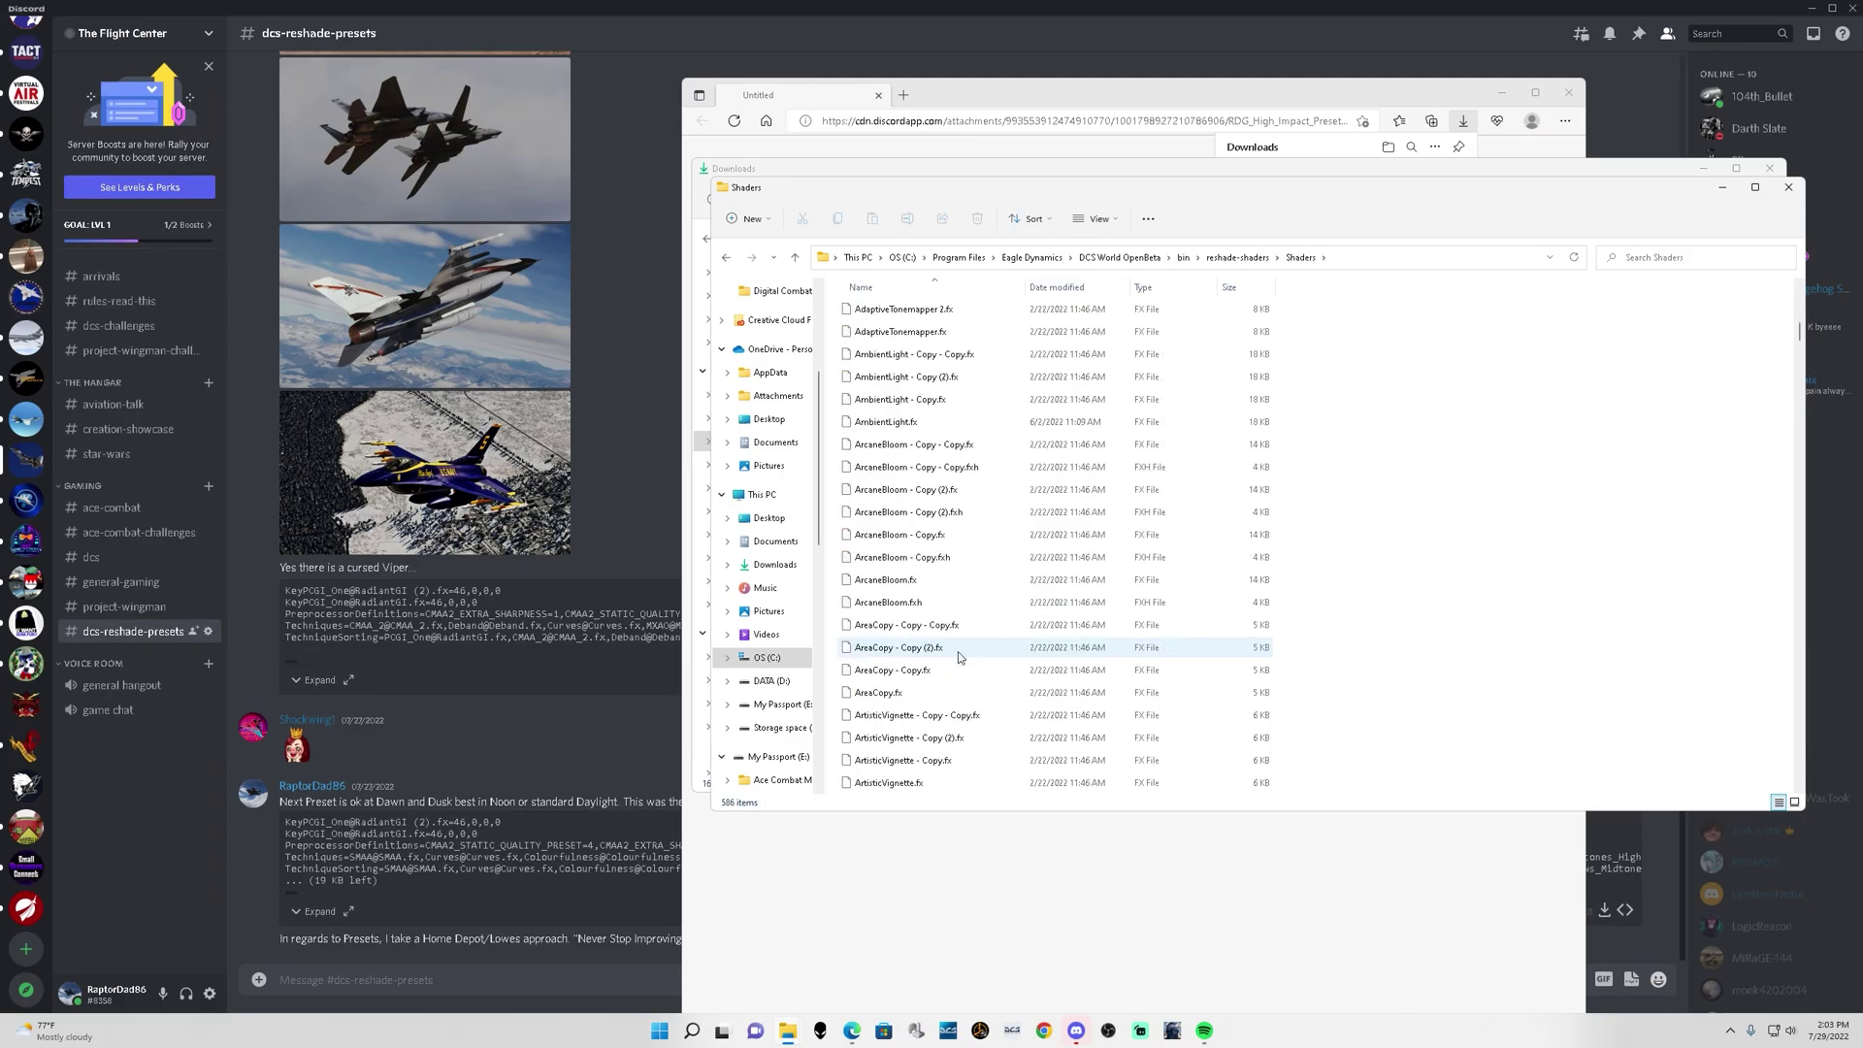
{"action": "scroll", "coordinate": [961, 655], "scroll_direction": "down", "scroll_amount": 20}
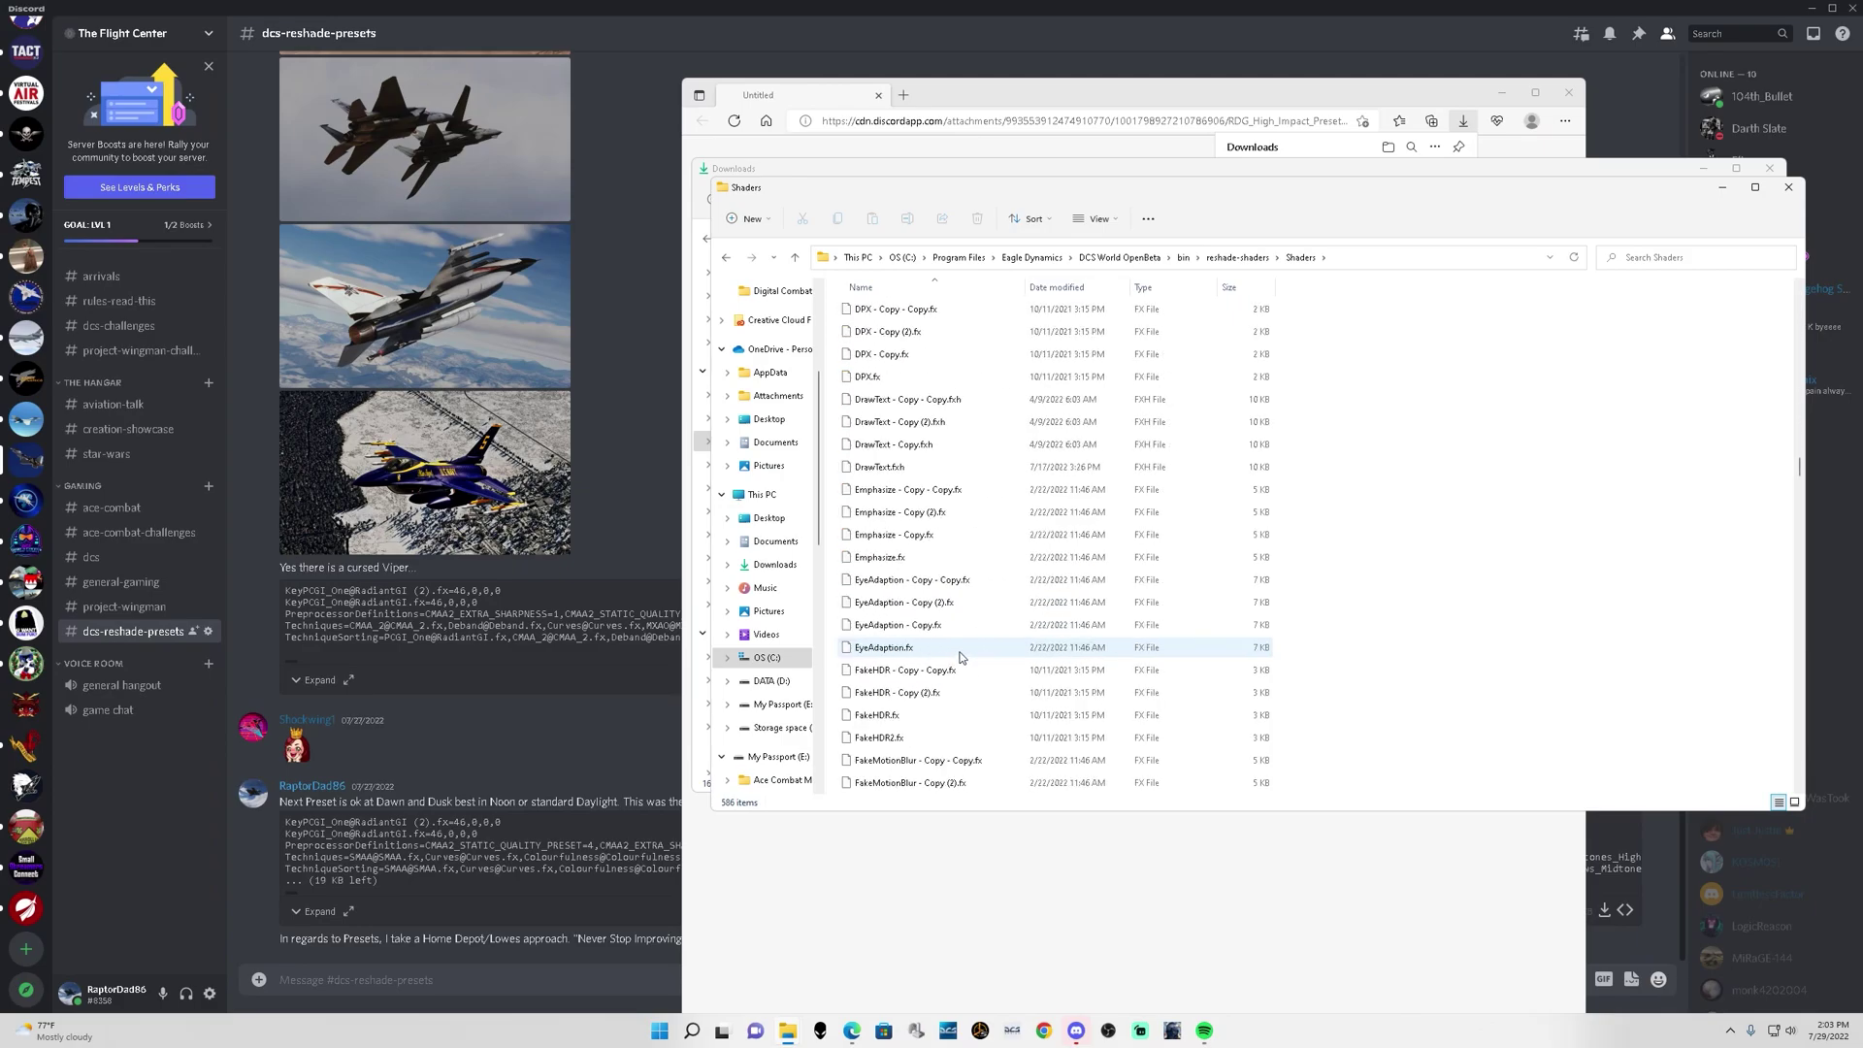
{"action": "scroll", "coordinate": [961, 655], "scroll_direction": "down", "scroll_amount": 20}
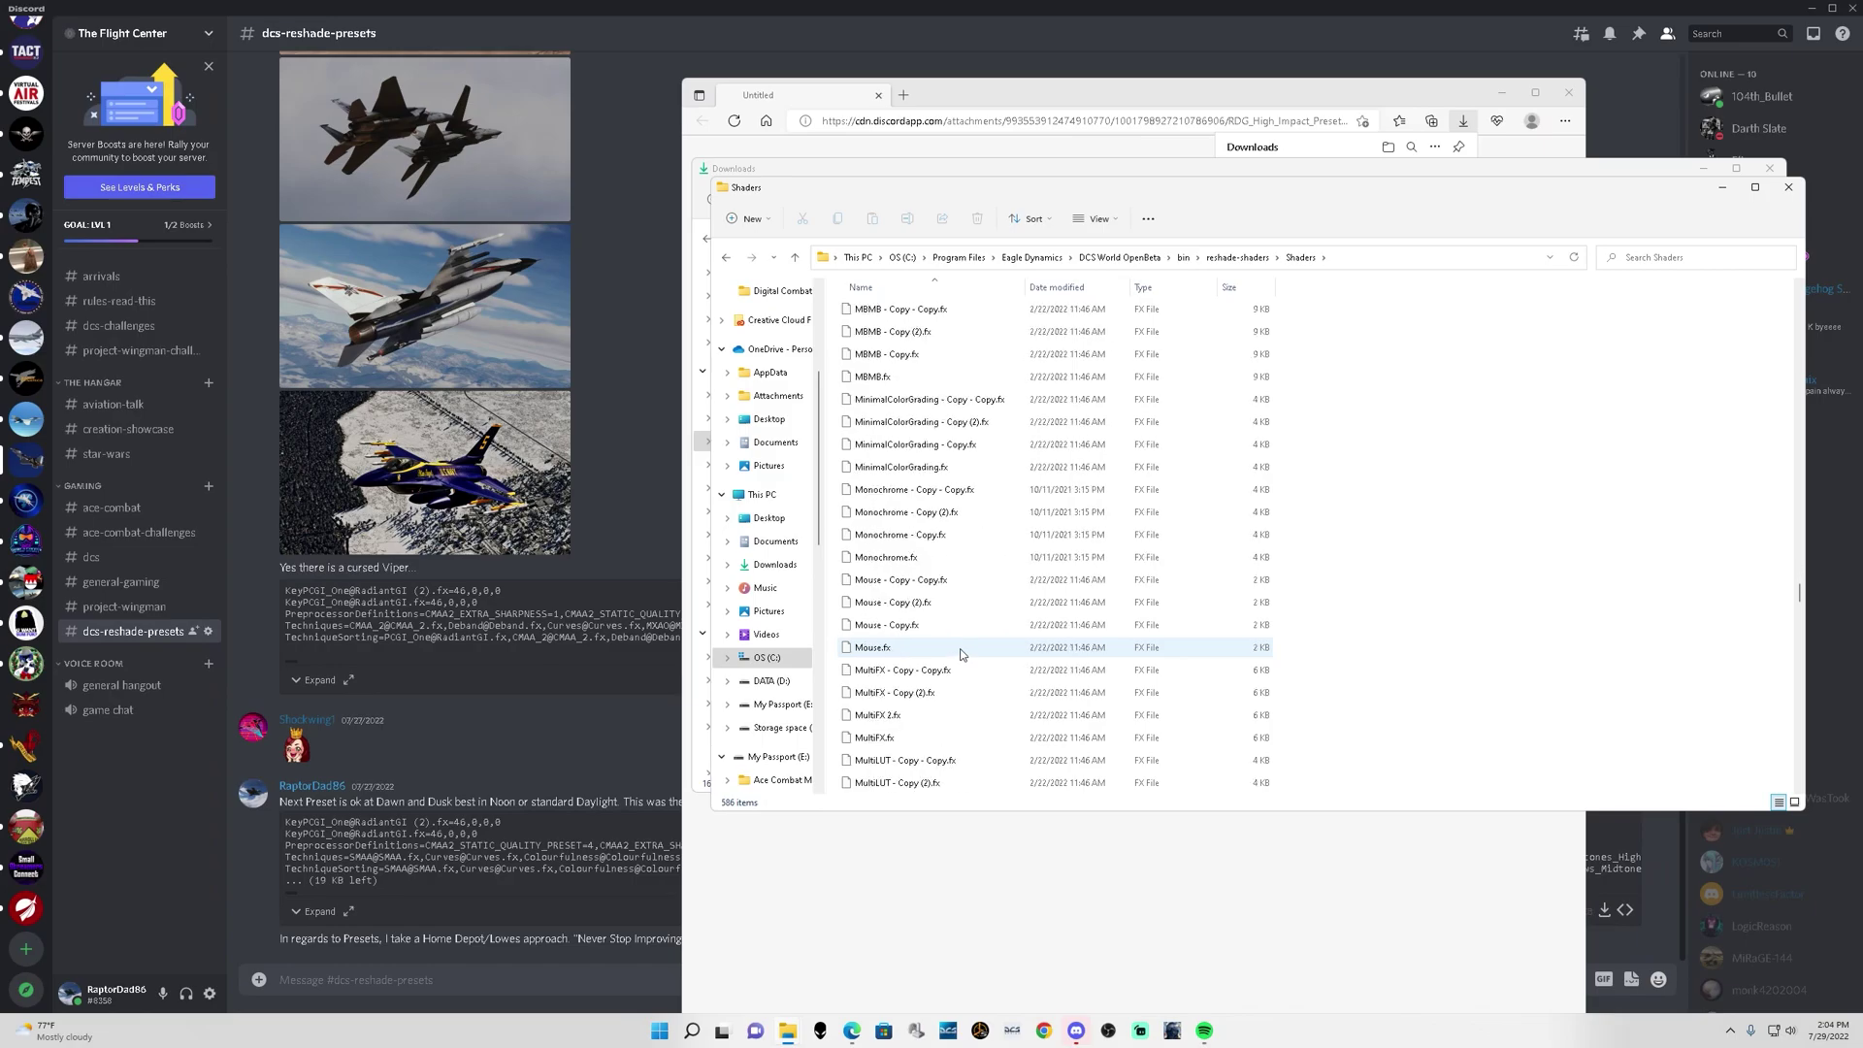
{"action": "scroll", "coordinate": [960, 652], "scroll_direction": "down", "scroll_amount": 10}
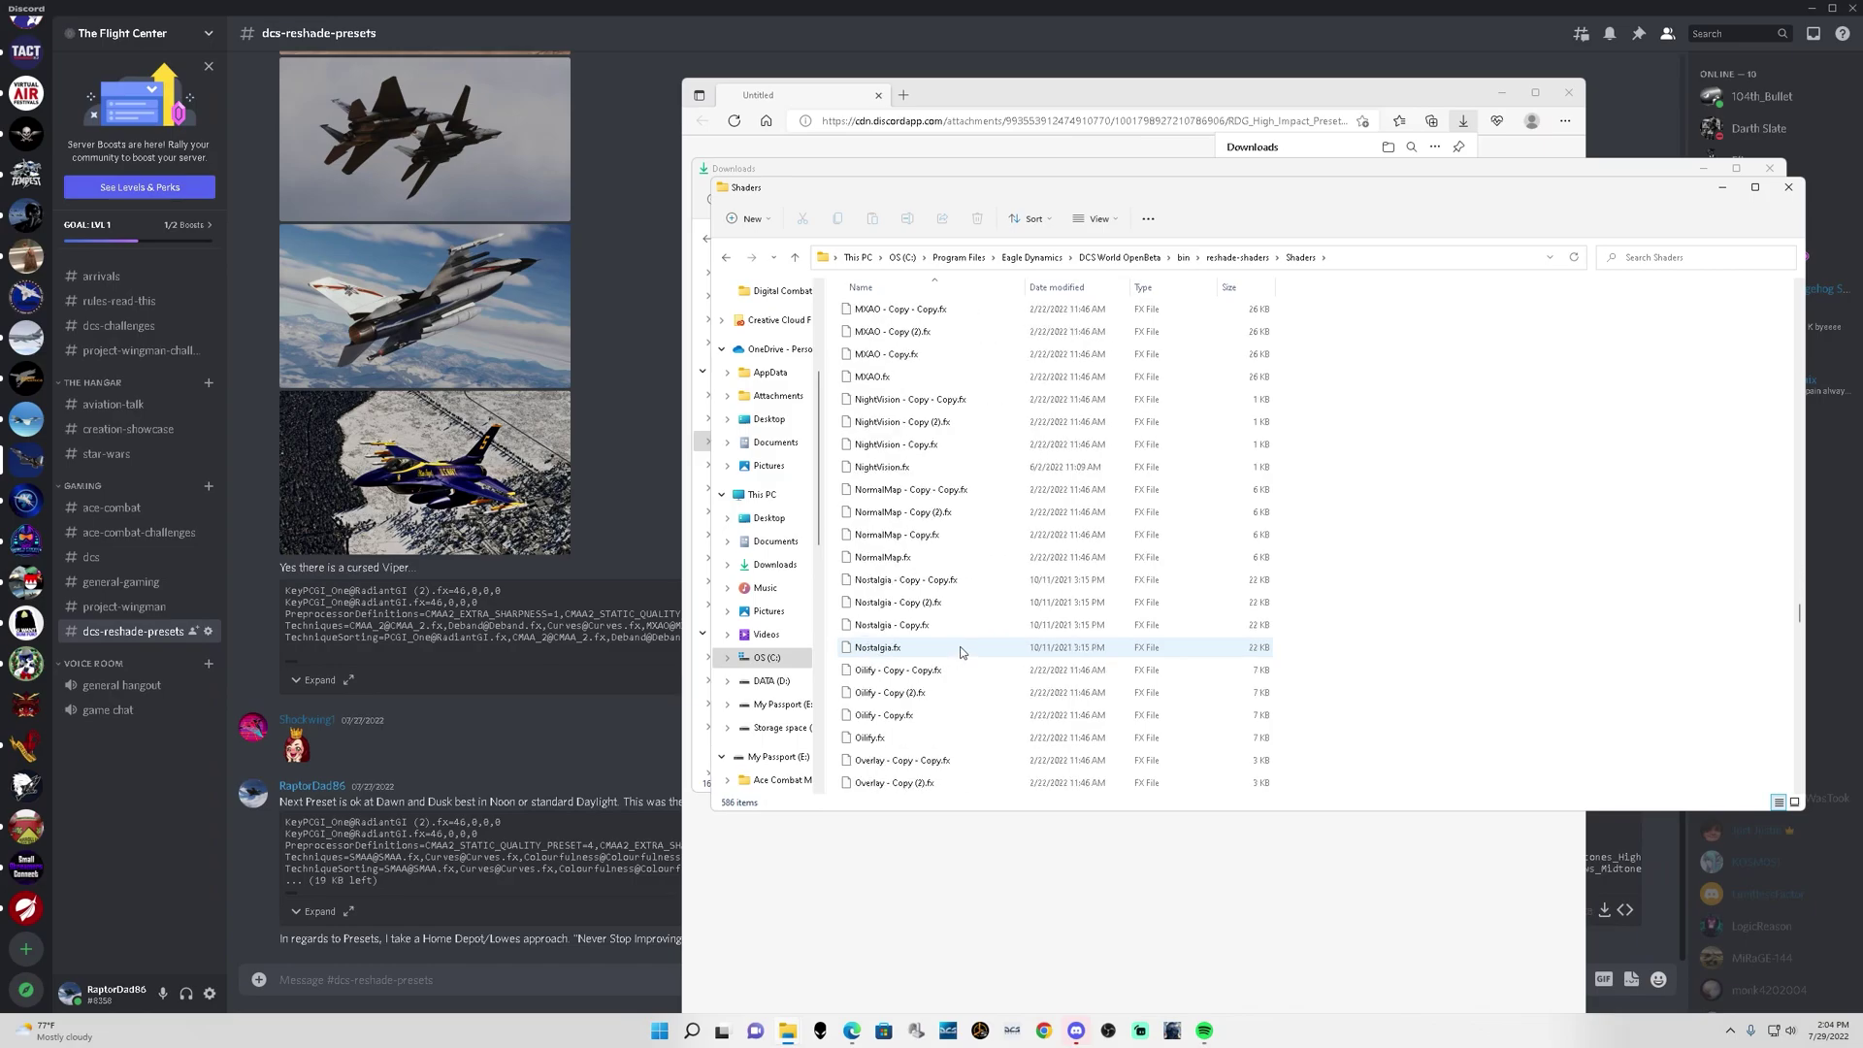
{"action": "scroll", "coordinate": [960, 650], "scroll_direction": "up", "scroll_amount": 8}
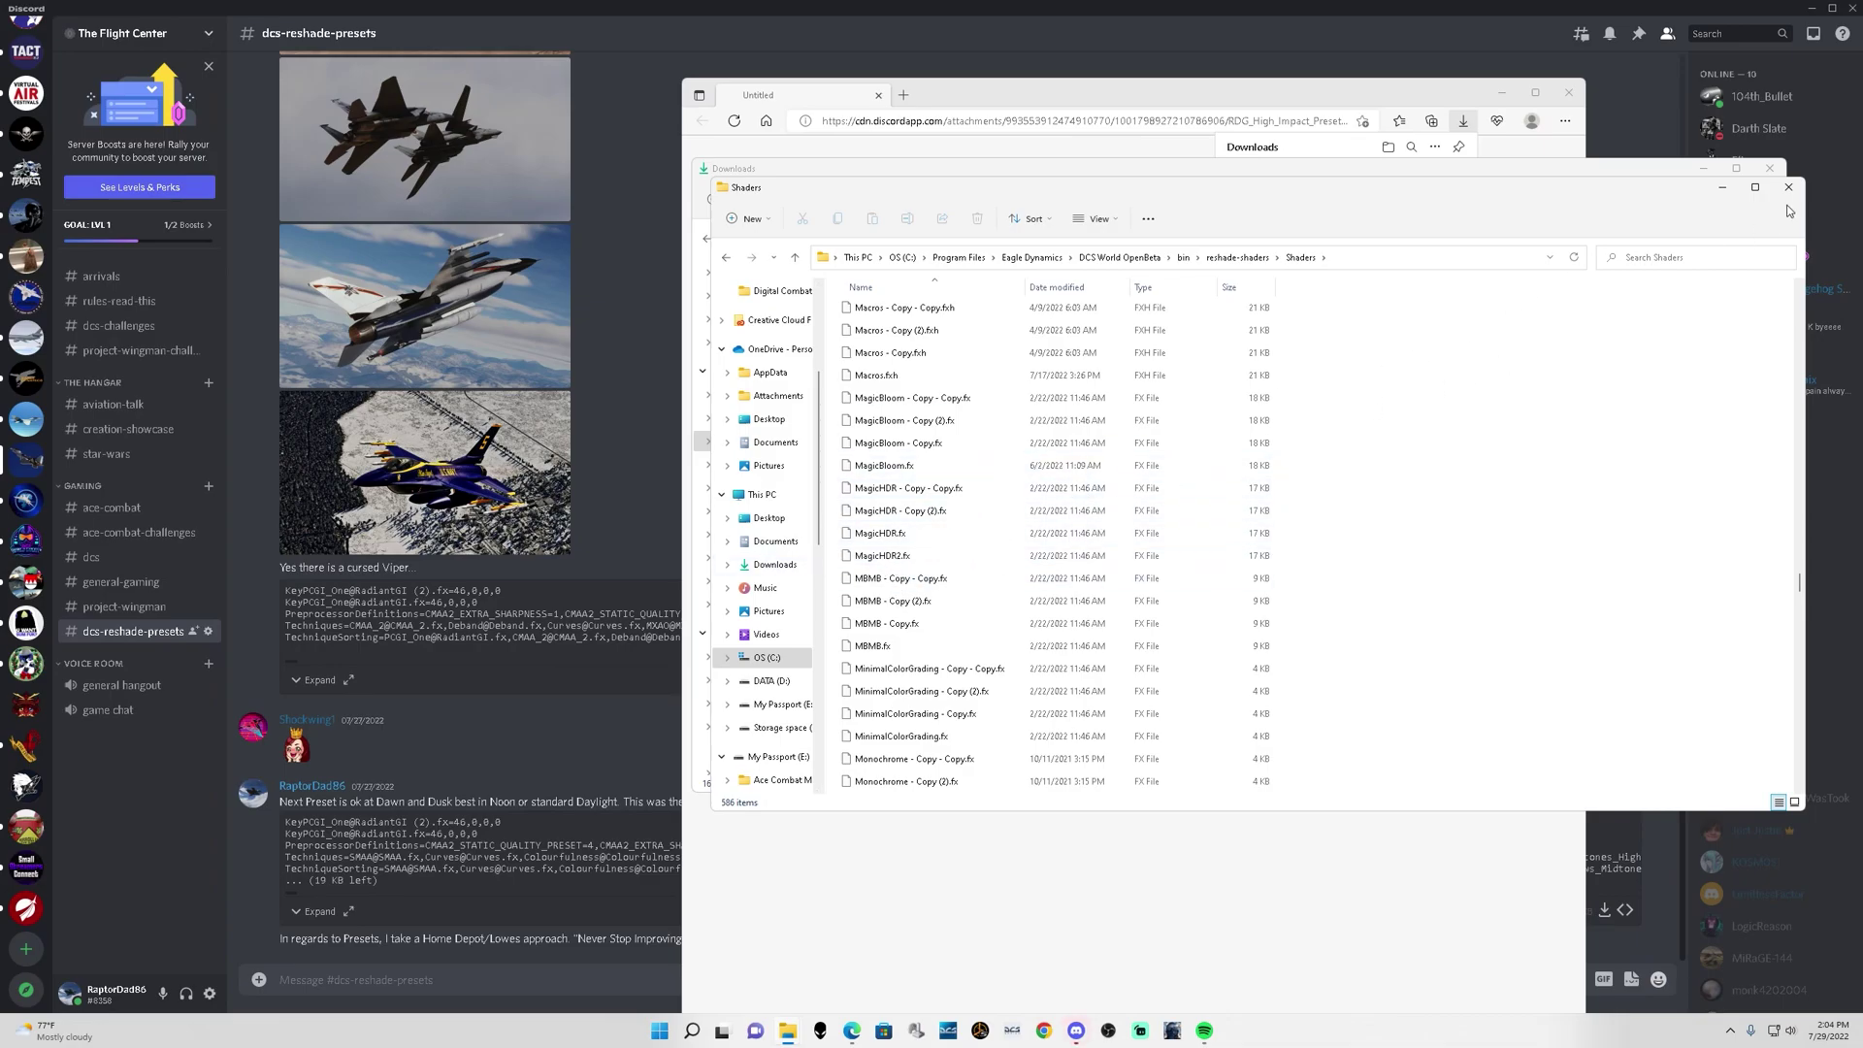
{"action": "scroll", "coordinate": [980, 333], "scroll_direction": "up", "scroll_amount": 20}
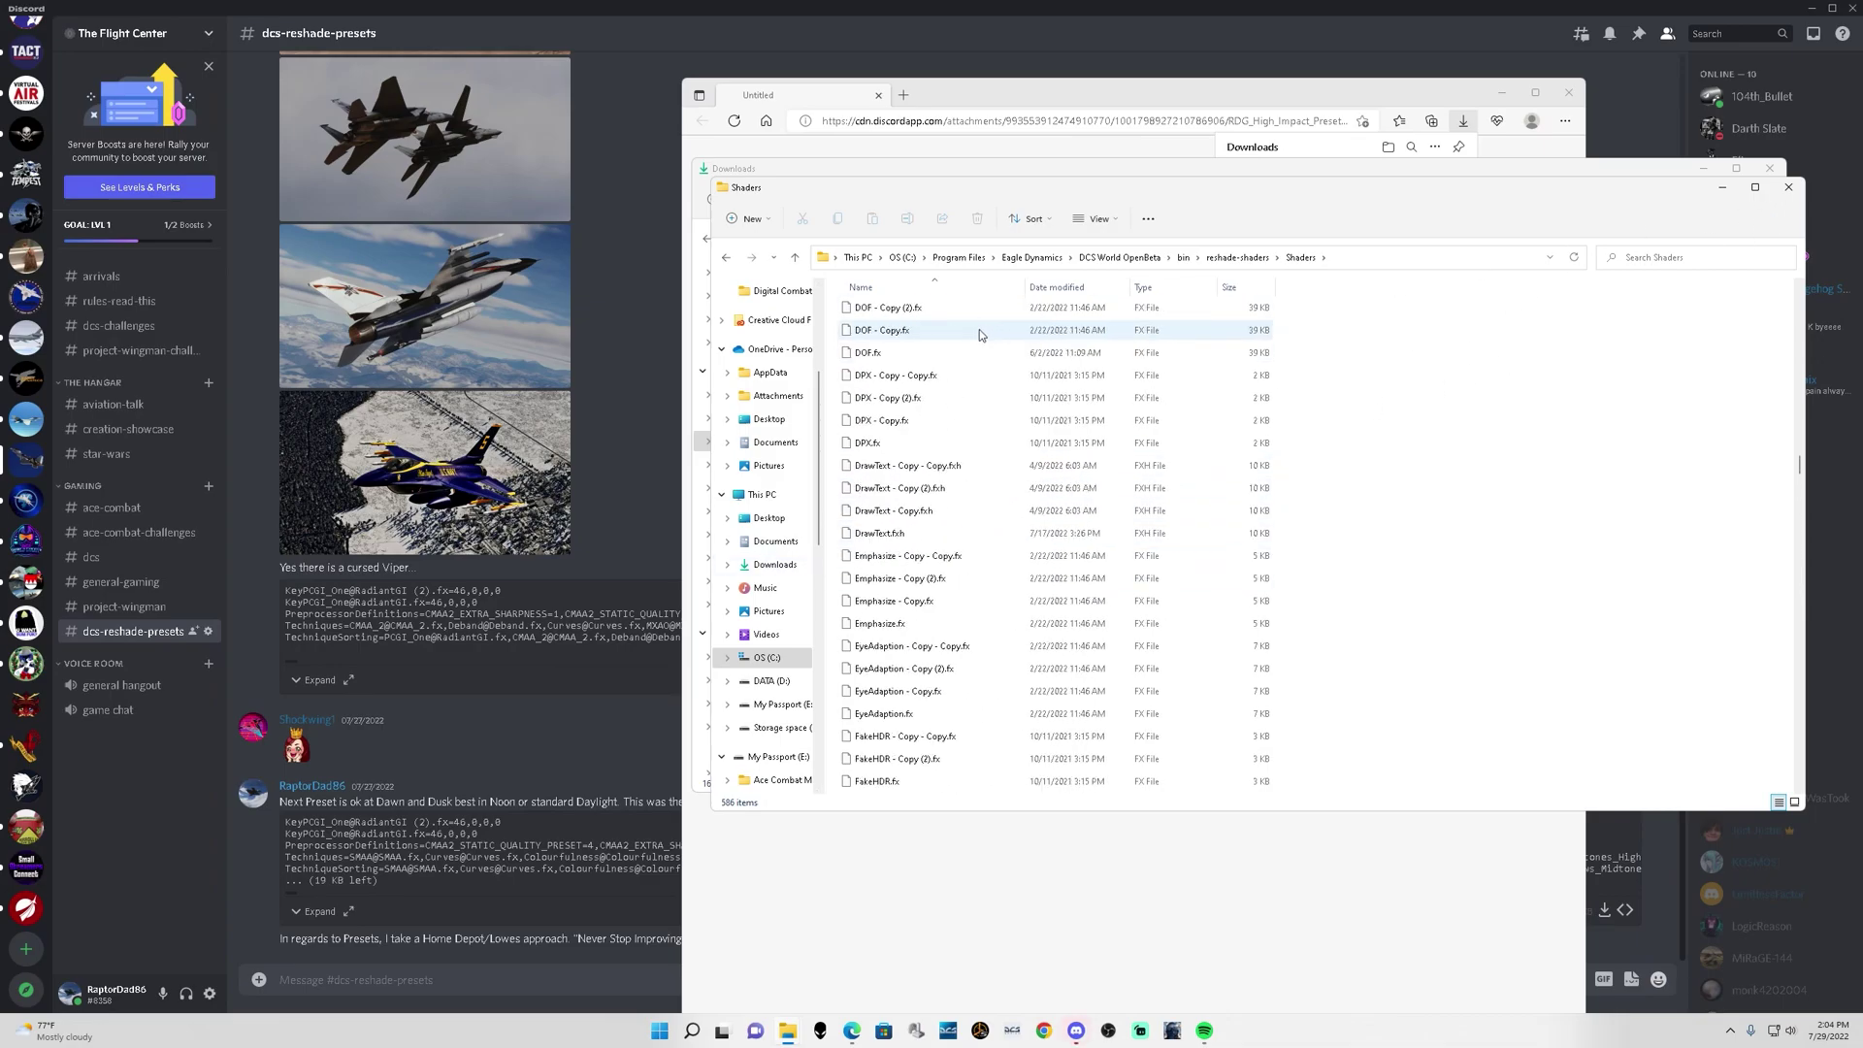
Step: Go up from reshade-shaders to the bin folder and arrange it beside the Downloads window
{"action": "left_click", "coordinate": [794, 257]}
{"action": "left_click", "coordinate": [795, 257]}
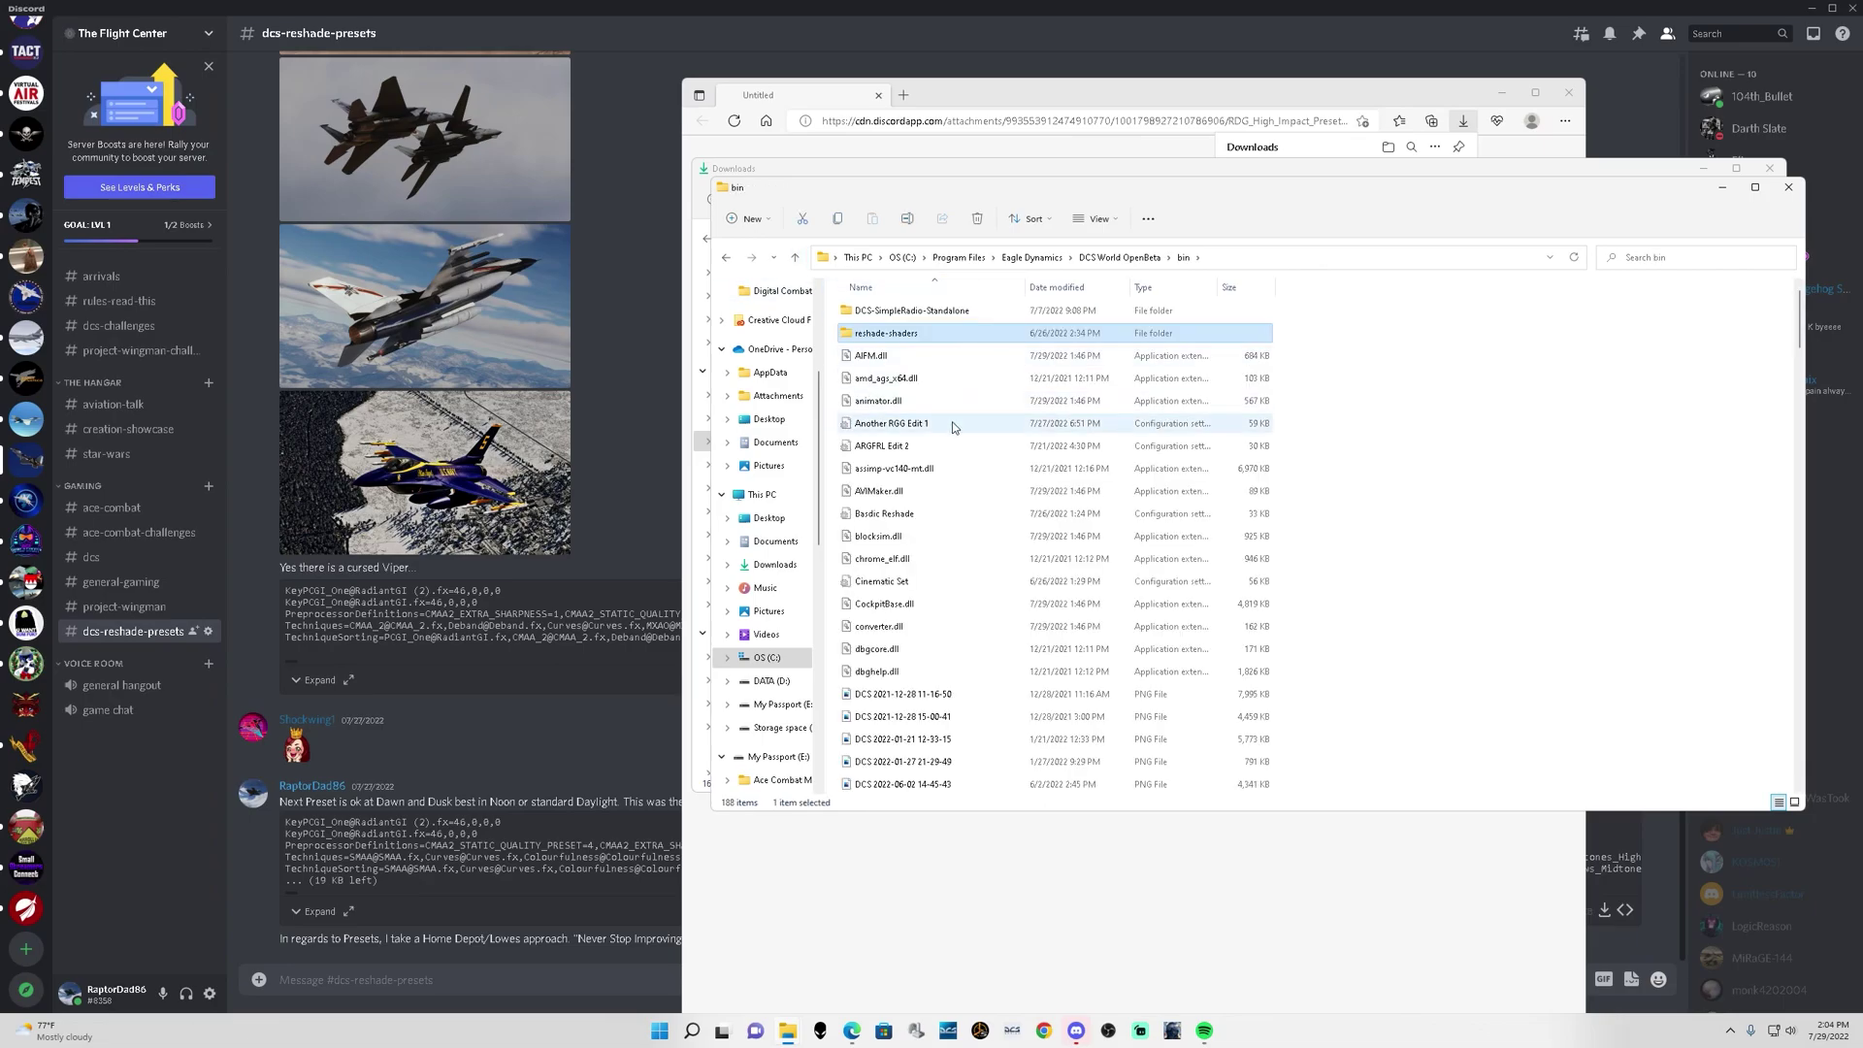
{"action": "left_click", "coordinate": [1515, 488]}
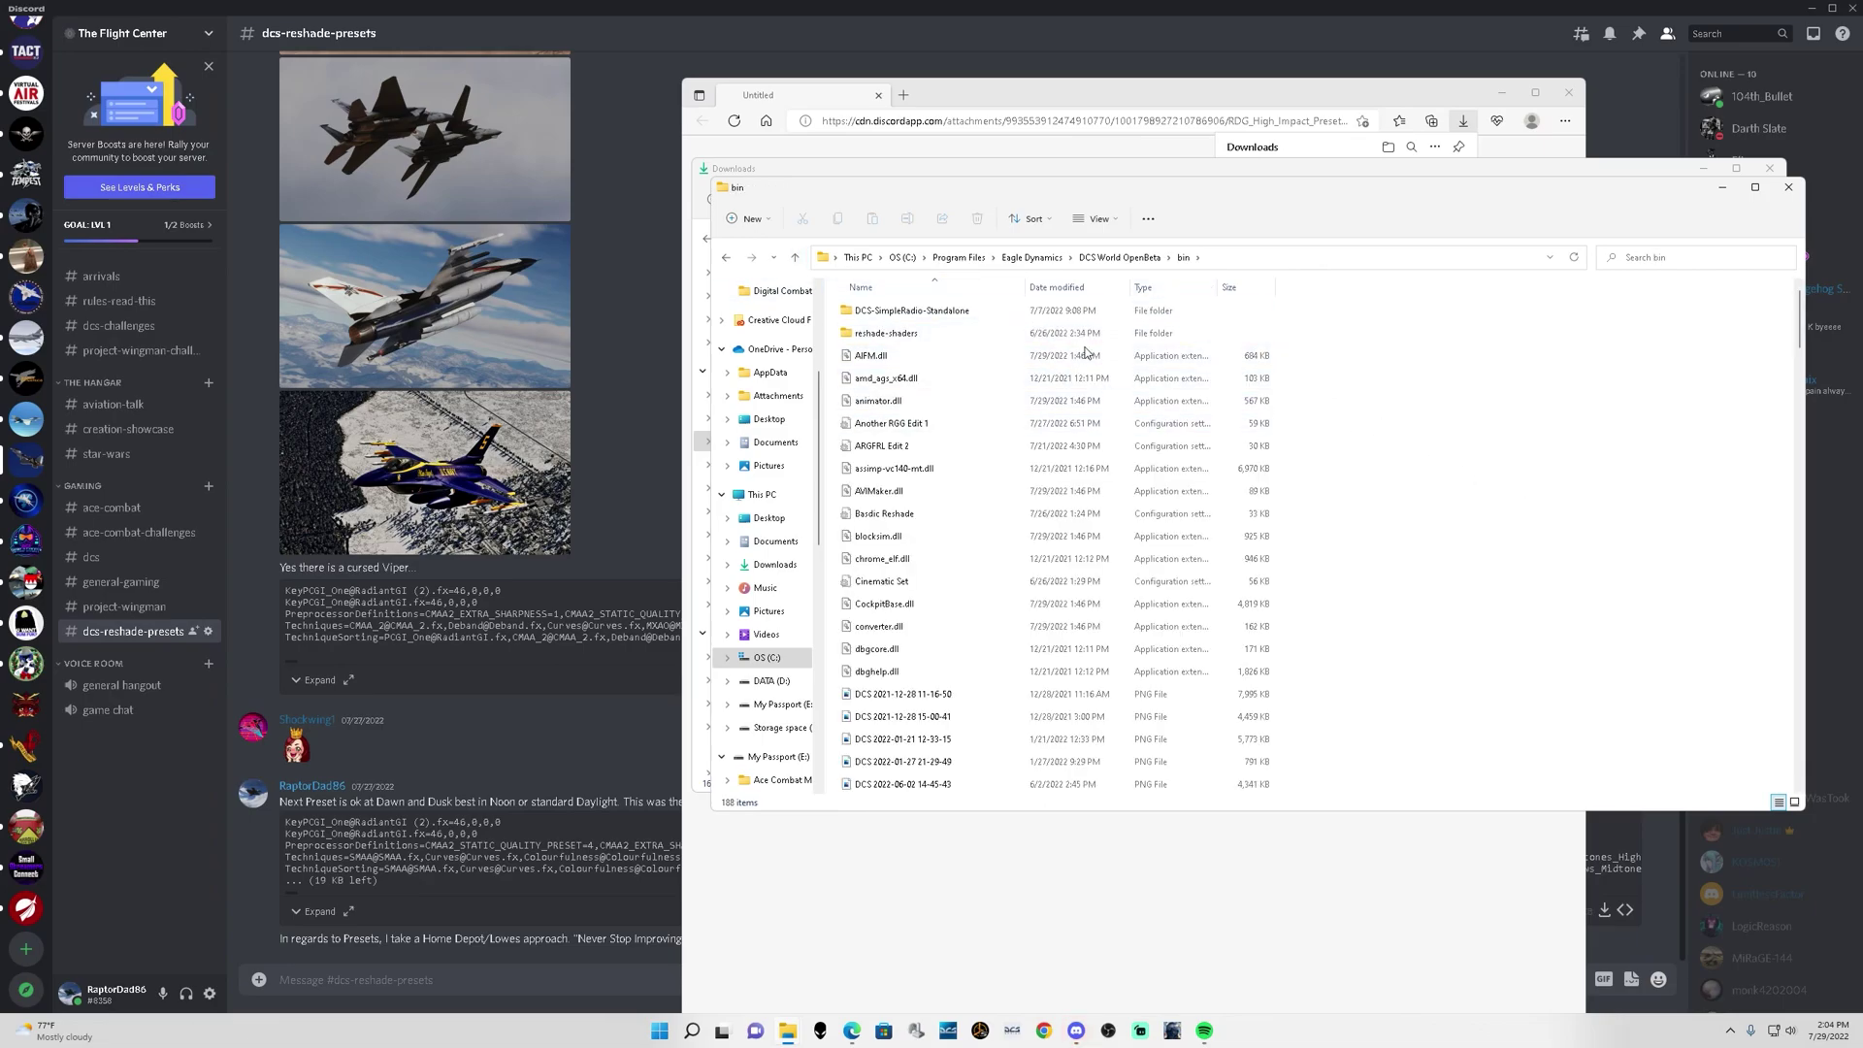
{"action": "left_click_drag", "start_coordinate": [1071, 207], "coordinate": [844, 180]}
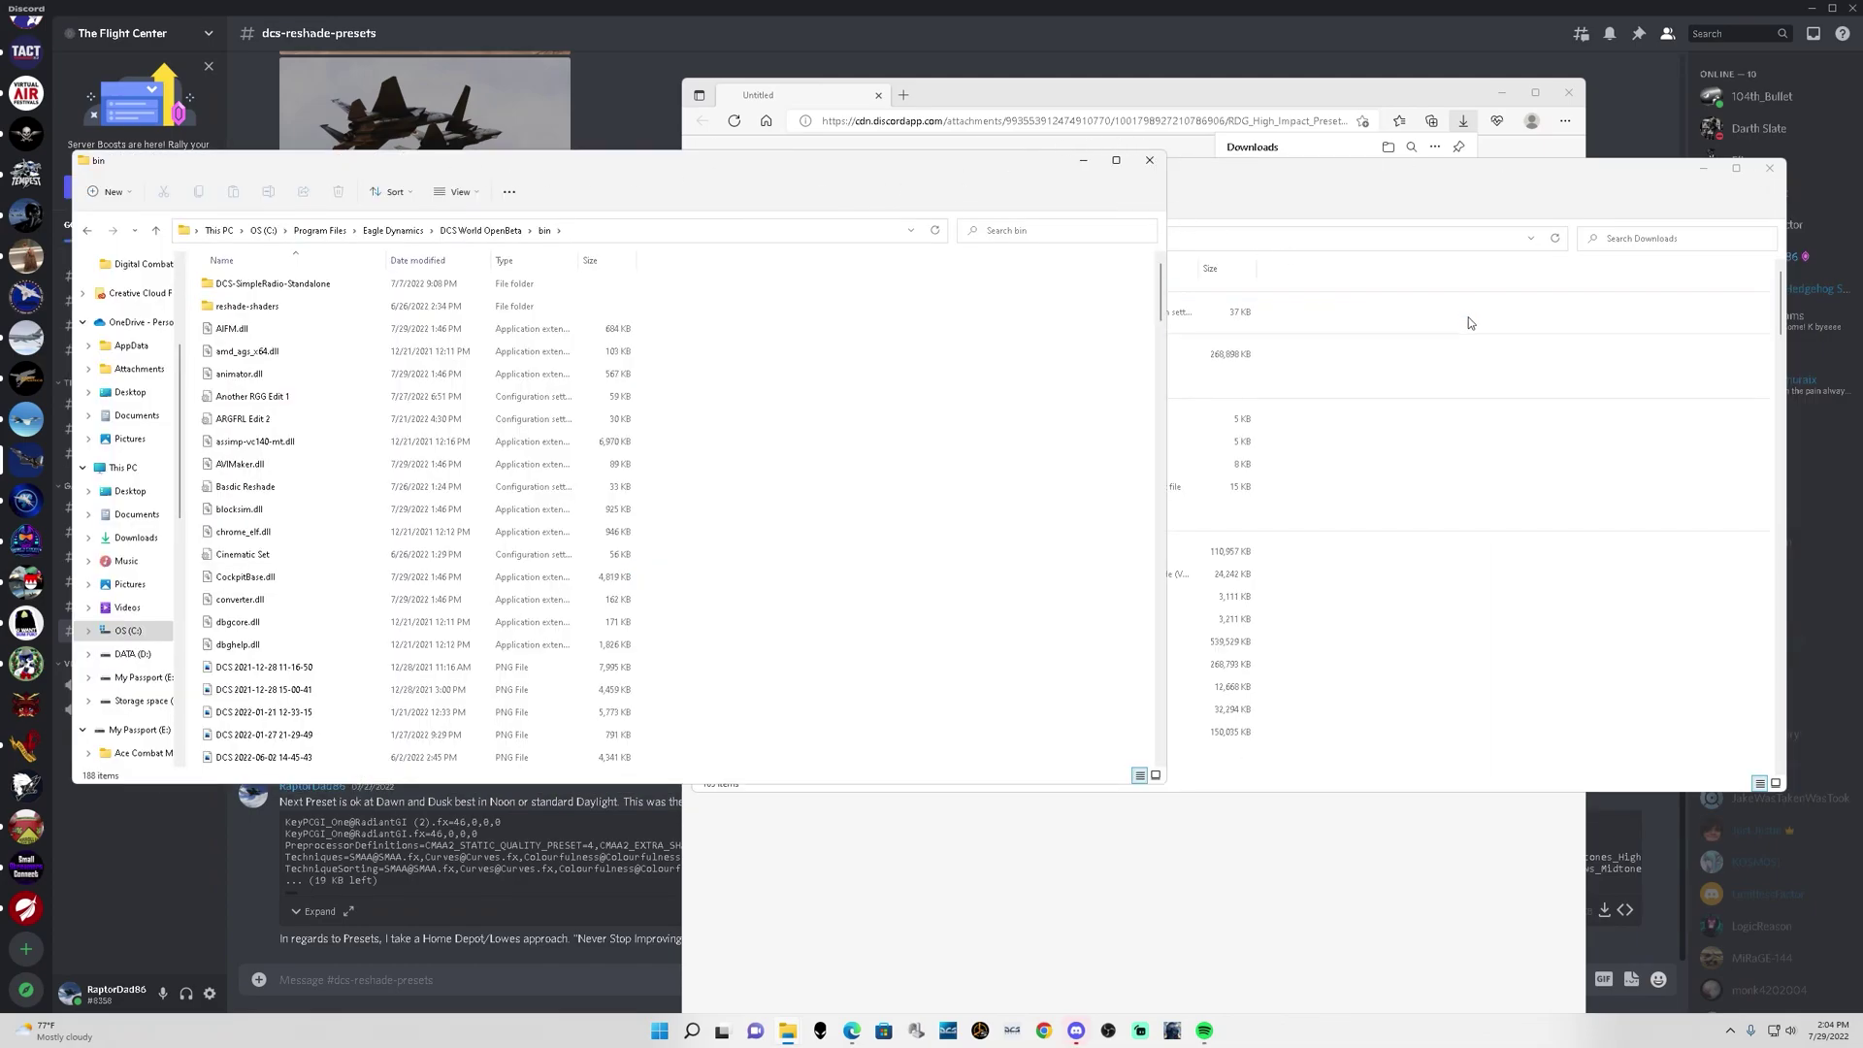
{"action": "left_click", "coordinate": [1611, 456]}
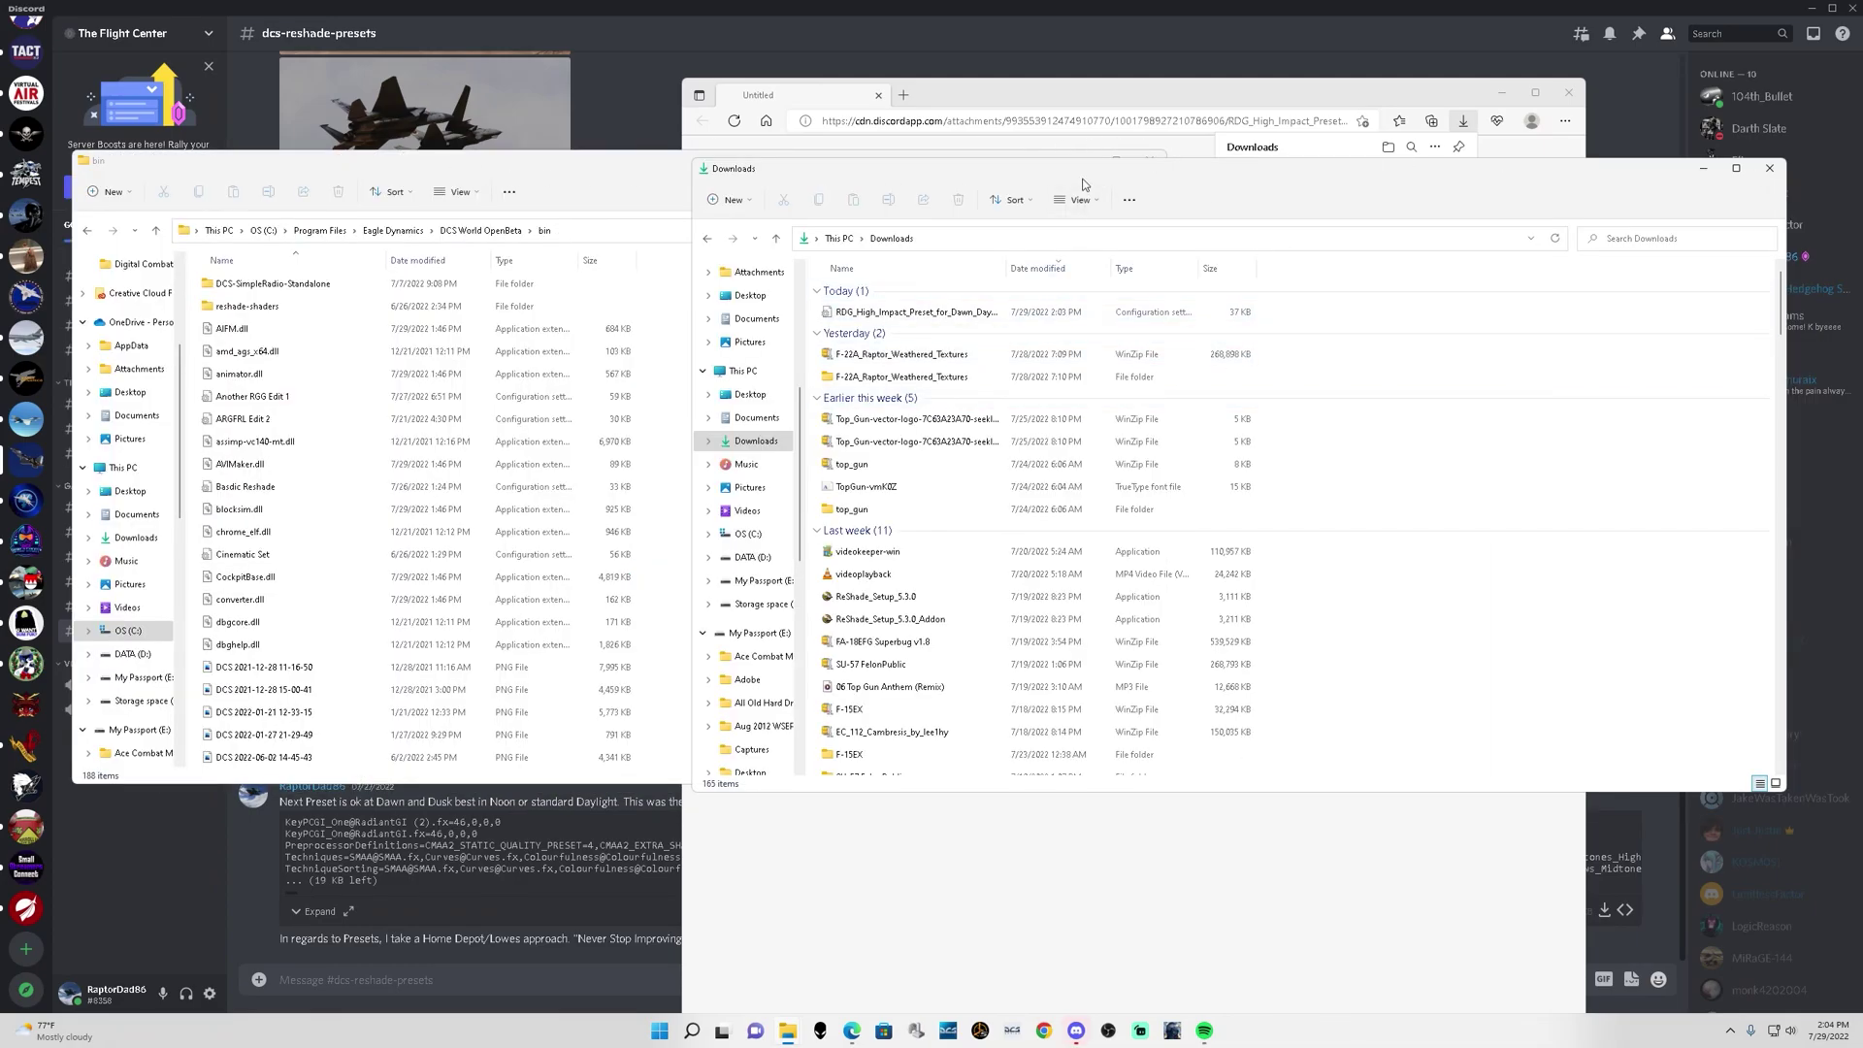
{"action": "left_click_drag", "start_coordinate": [1035, 170], "coordinate": [1243, 139]}
Step: Move the RDG High Impact preset .ini from Downloads into bin, granting administrator permission
{"action": "left_click", "coordinate": [1148, 281]}
{"action": "left_click_drag", "start_coordinate": [927, 296], "coordinate": [844, 340]}
{"action": "left_click", "coordinate": [873, 417]}
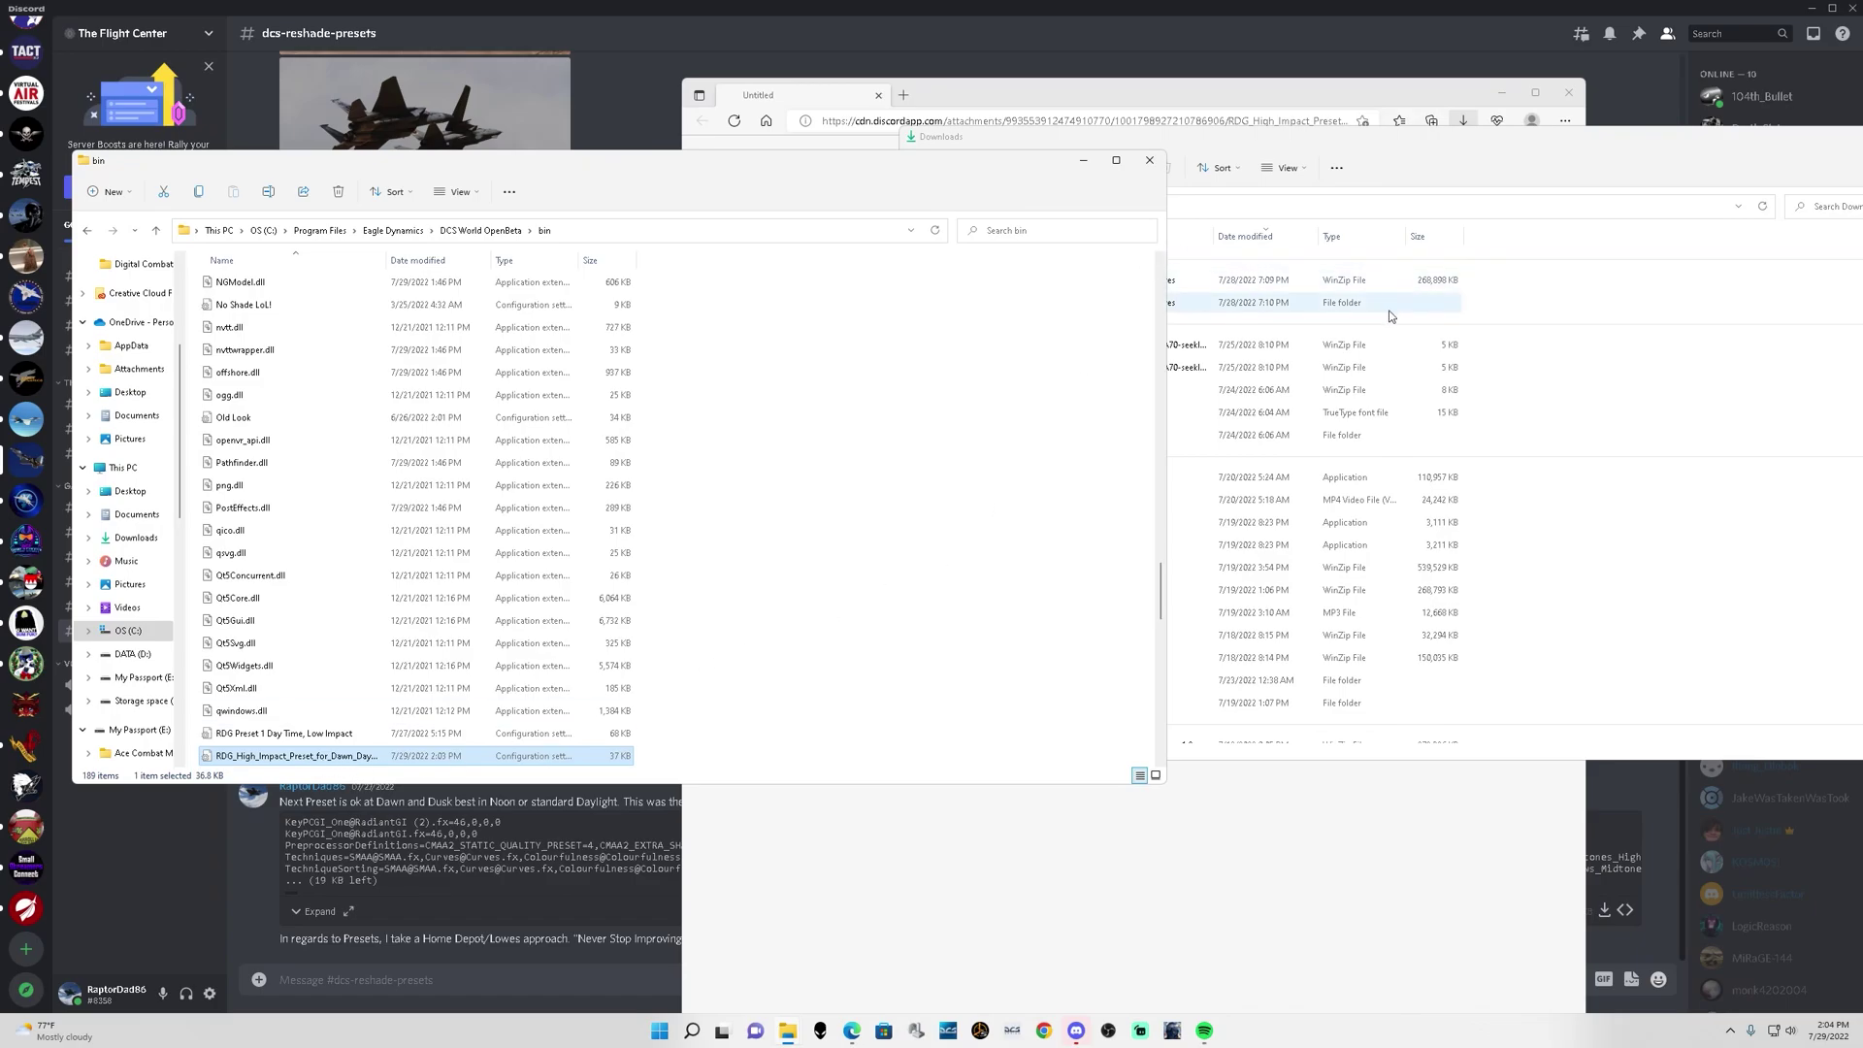
{"action": "left_click_drag", "start_coordinate": [1714, 167], "coordinate": [1425, 161]}
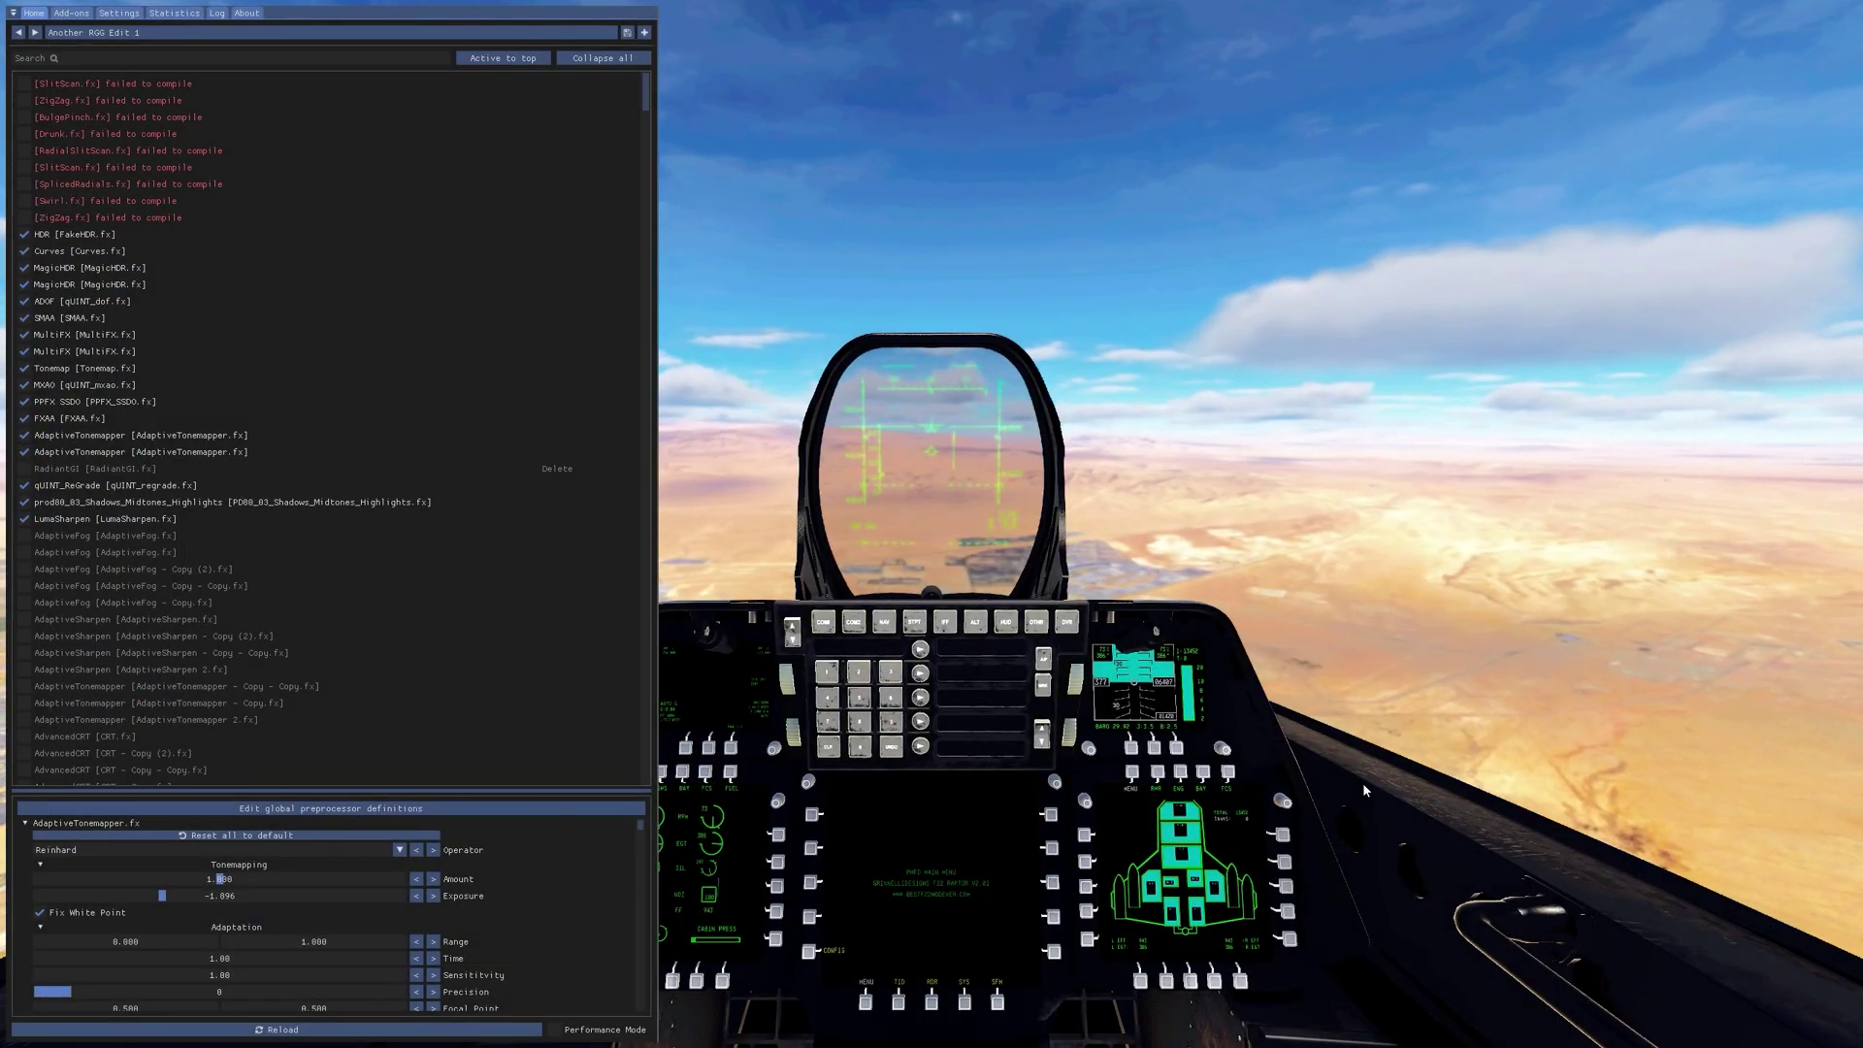
Step: Toggle the ReShade overlay off and back on over the F-22 cockpit with Home
{"action": "key", "text": "Home"}
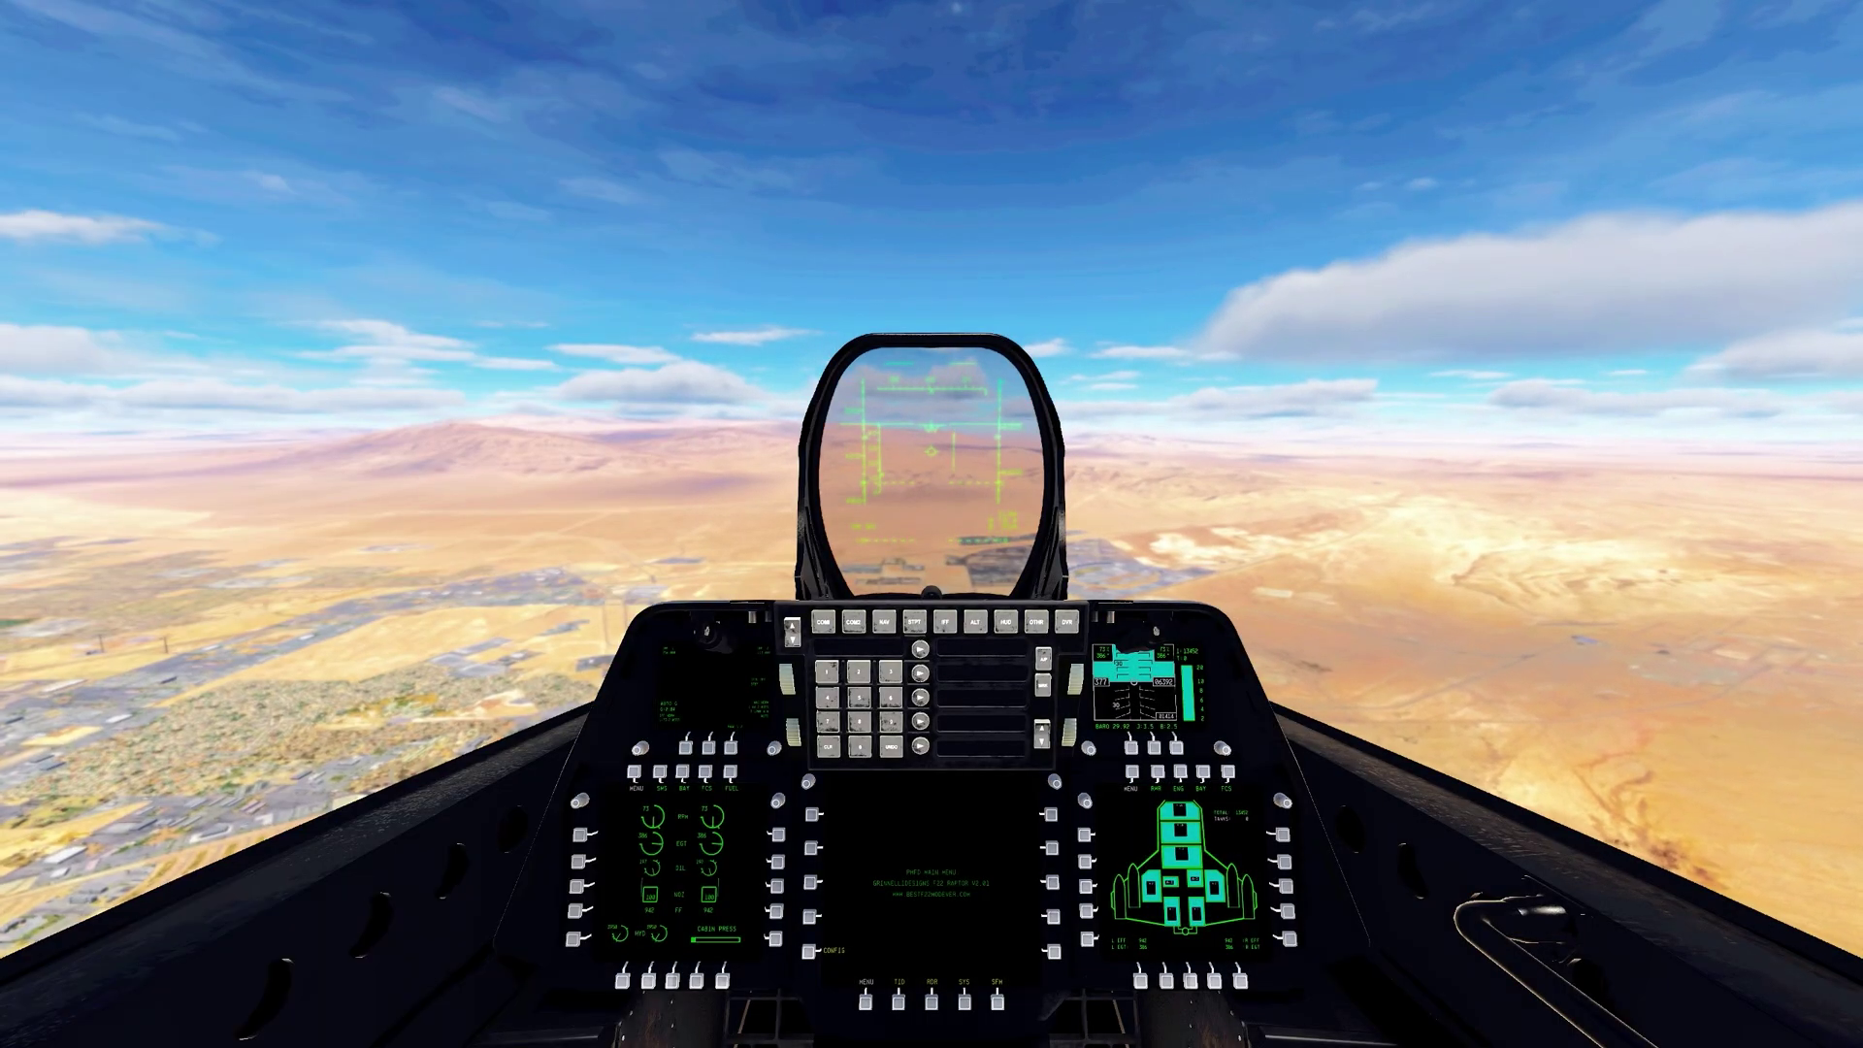
{"action": "key", "text": "Home"}
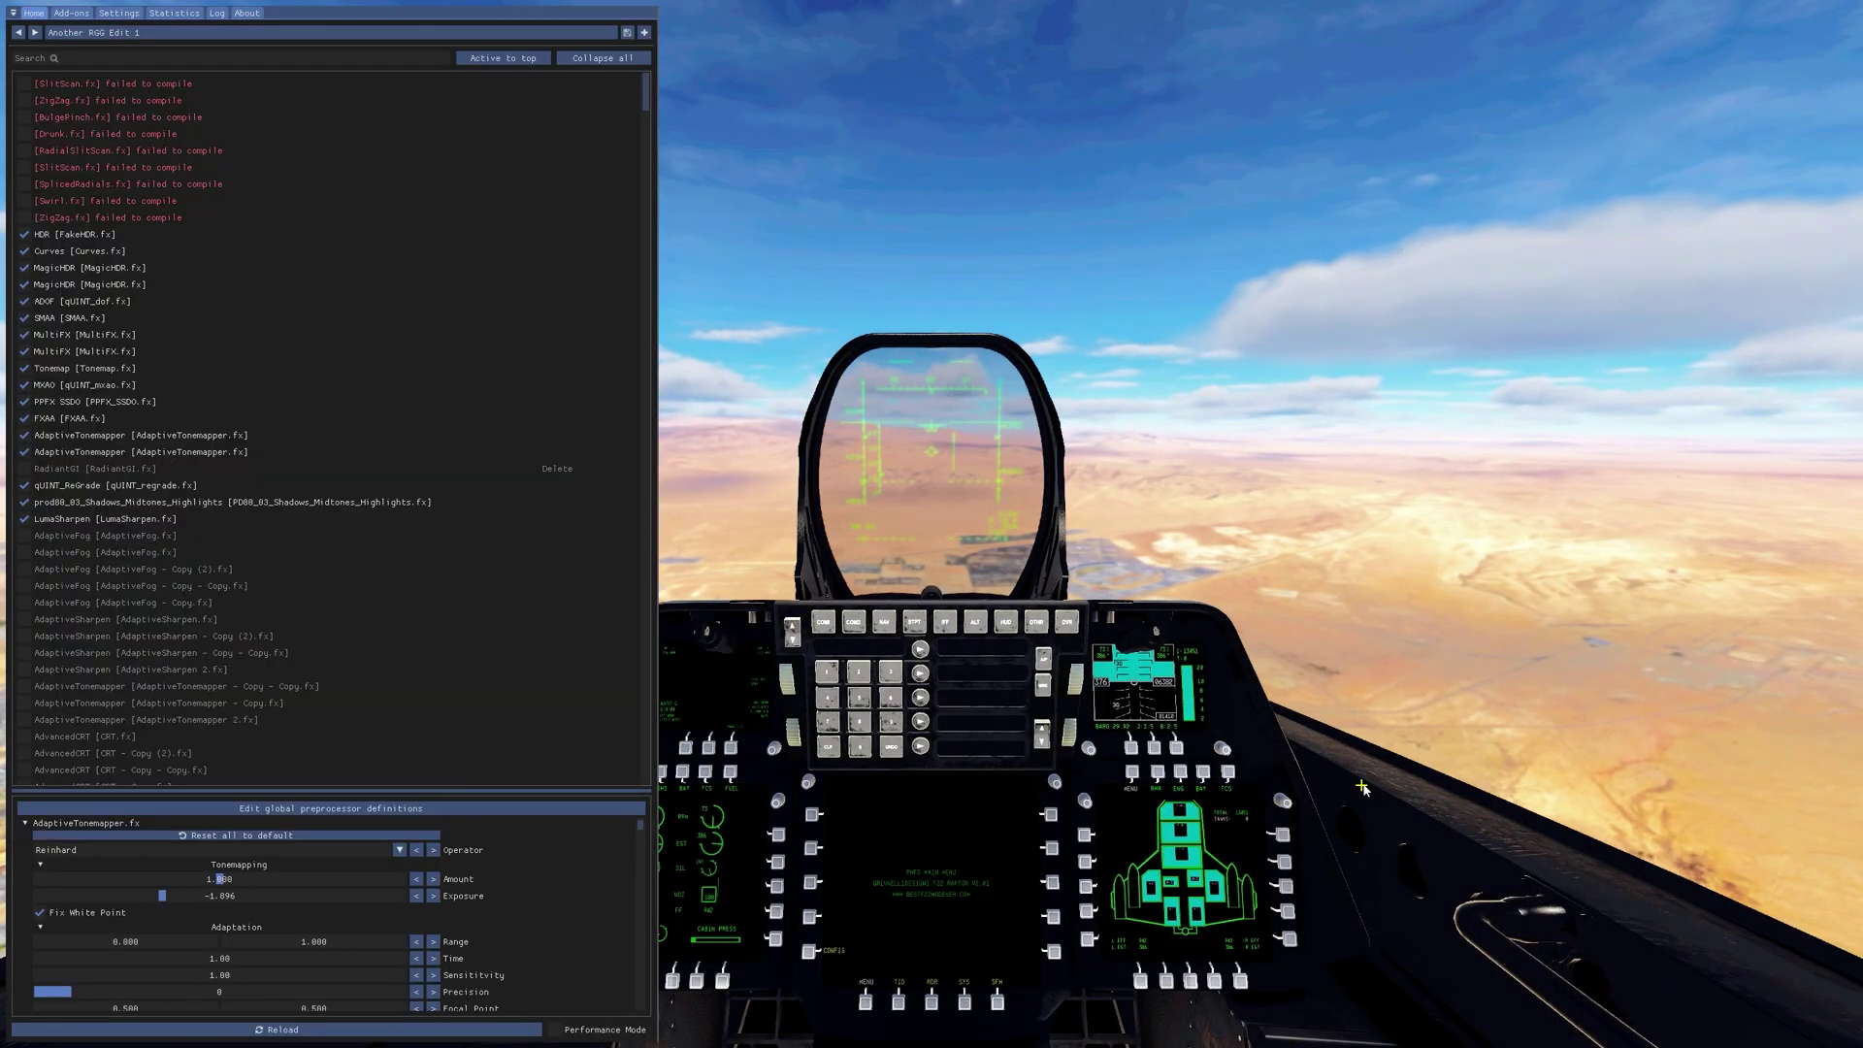
Step: Select and load RDG_High_Impact_Preset_for_Dawn_Day_and_Dusk.ini from the preset file list
{"action": "left_click", "coordinate": [231, 37]}
{"action": "scroll", "coordinate": [231, 116], "scroll_direction": "down", "scroll_amount": 5}
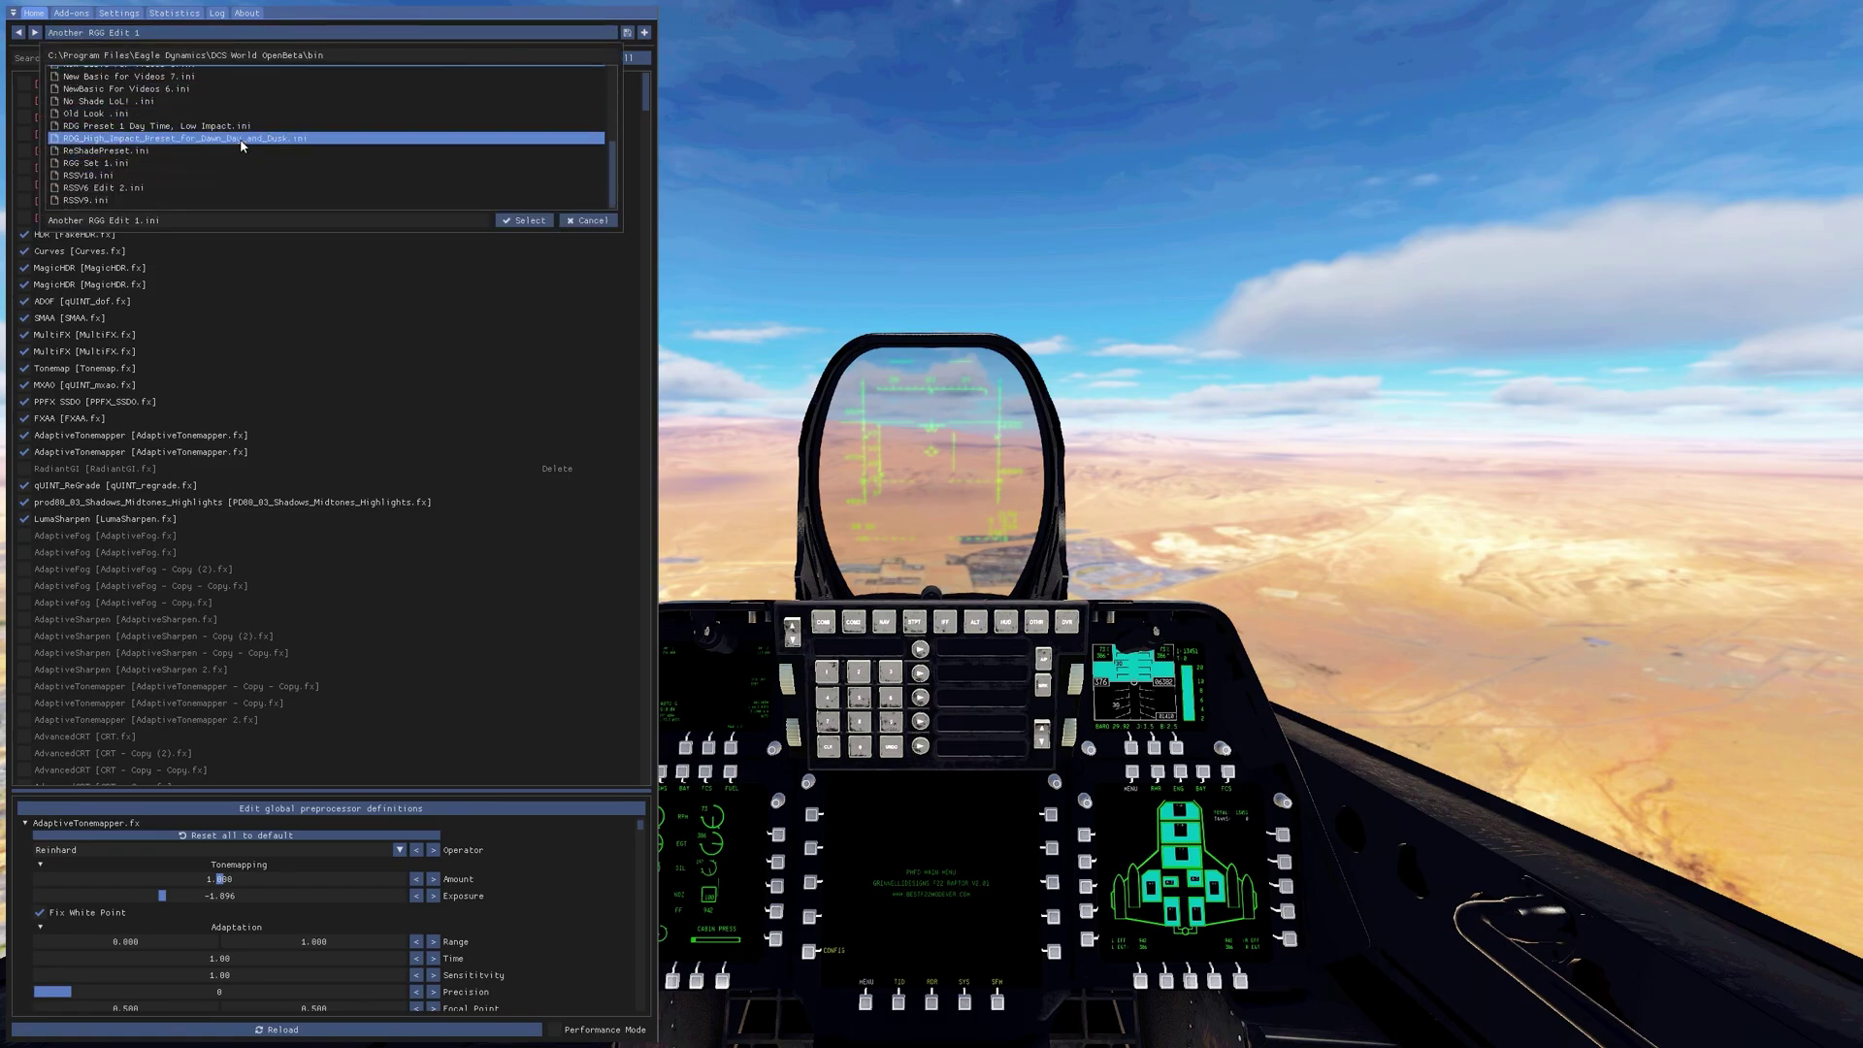
{"action": "left_click", "coordinate": [228, 140]}
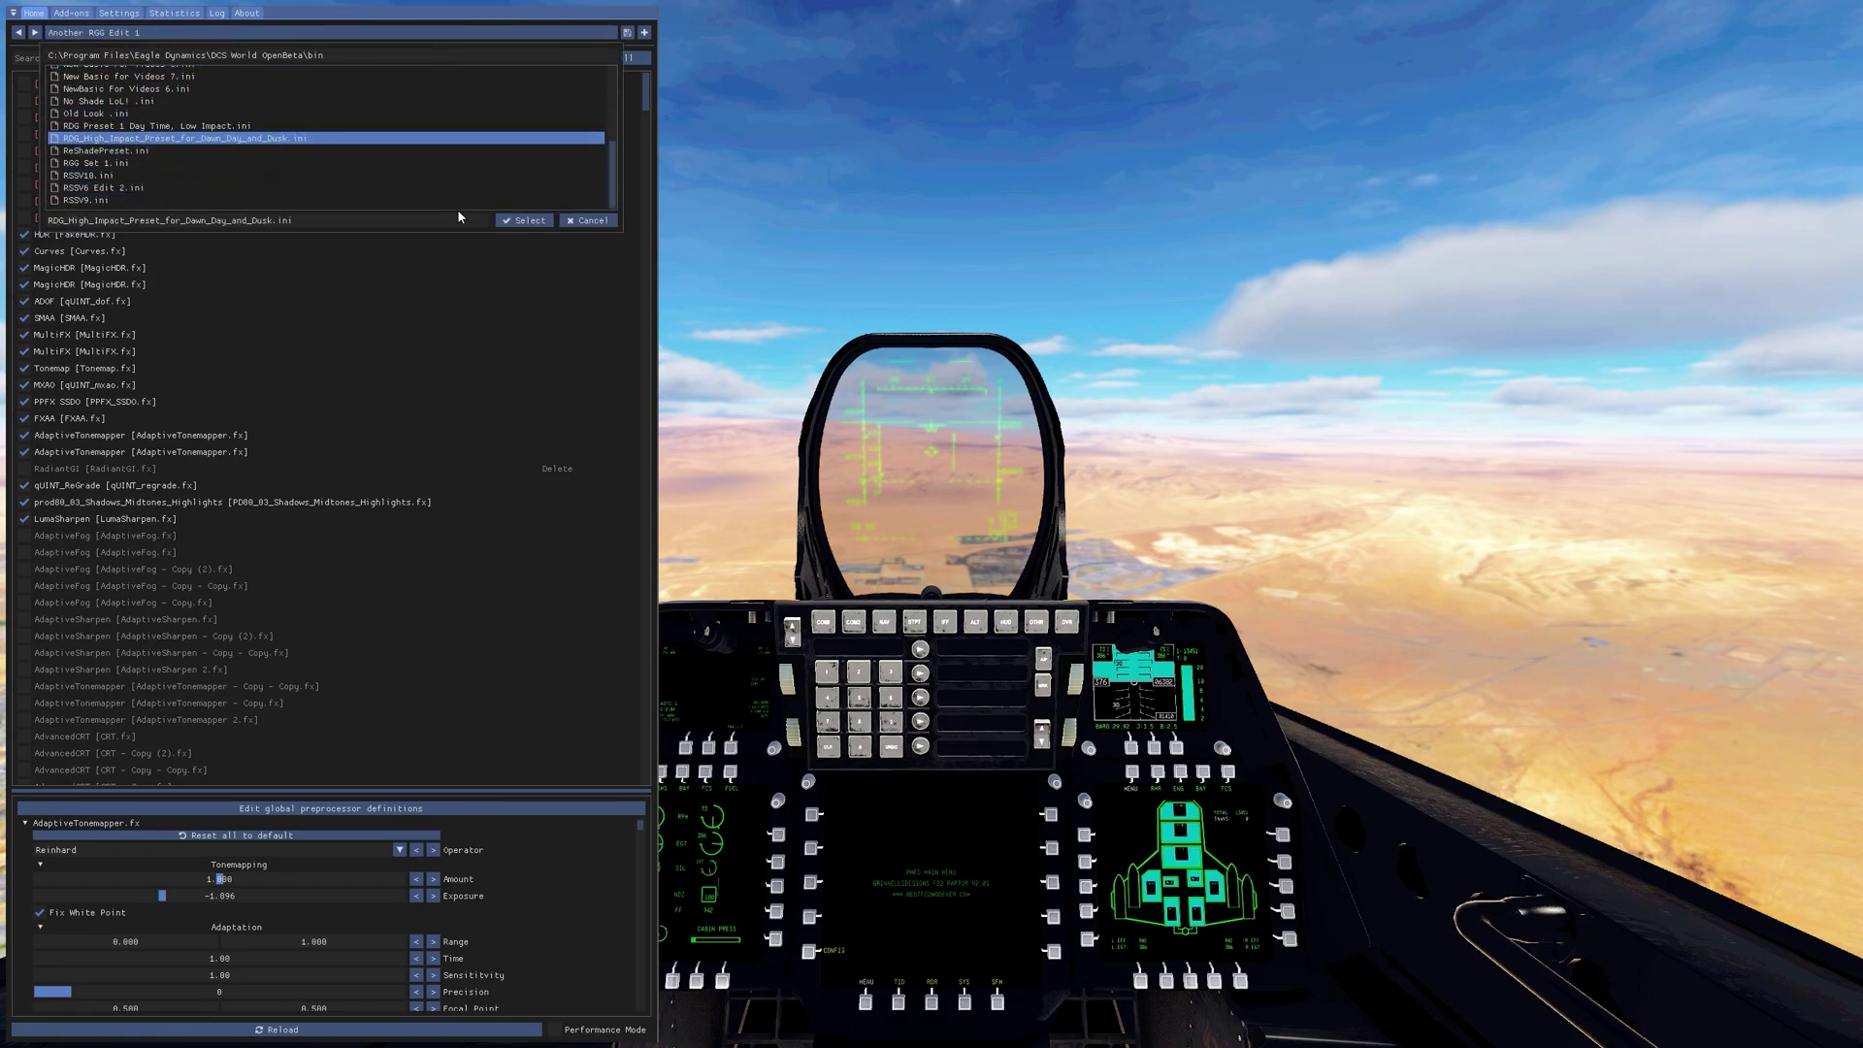
{"action": "left_click", "coordinate": [530, 220]}
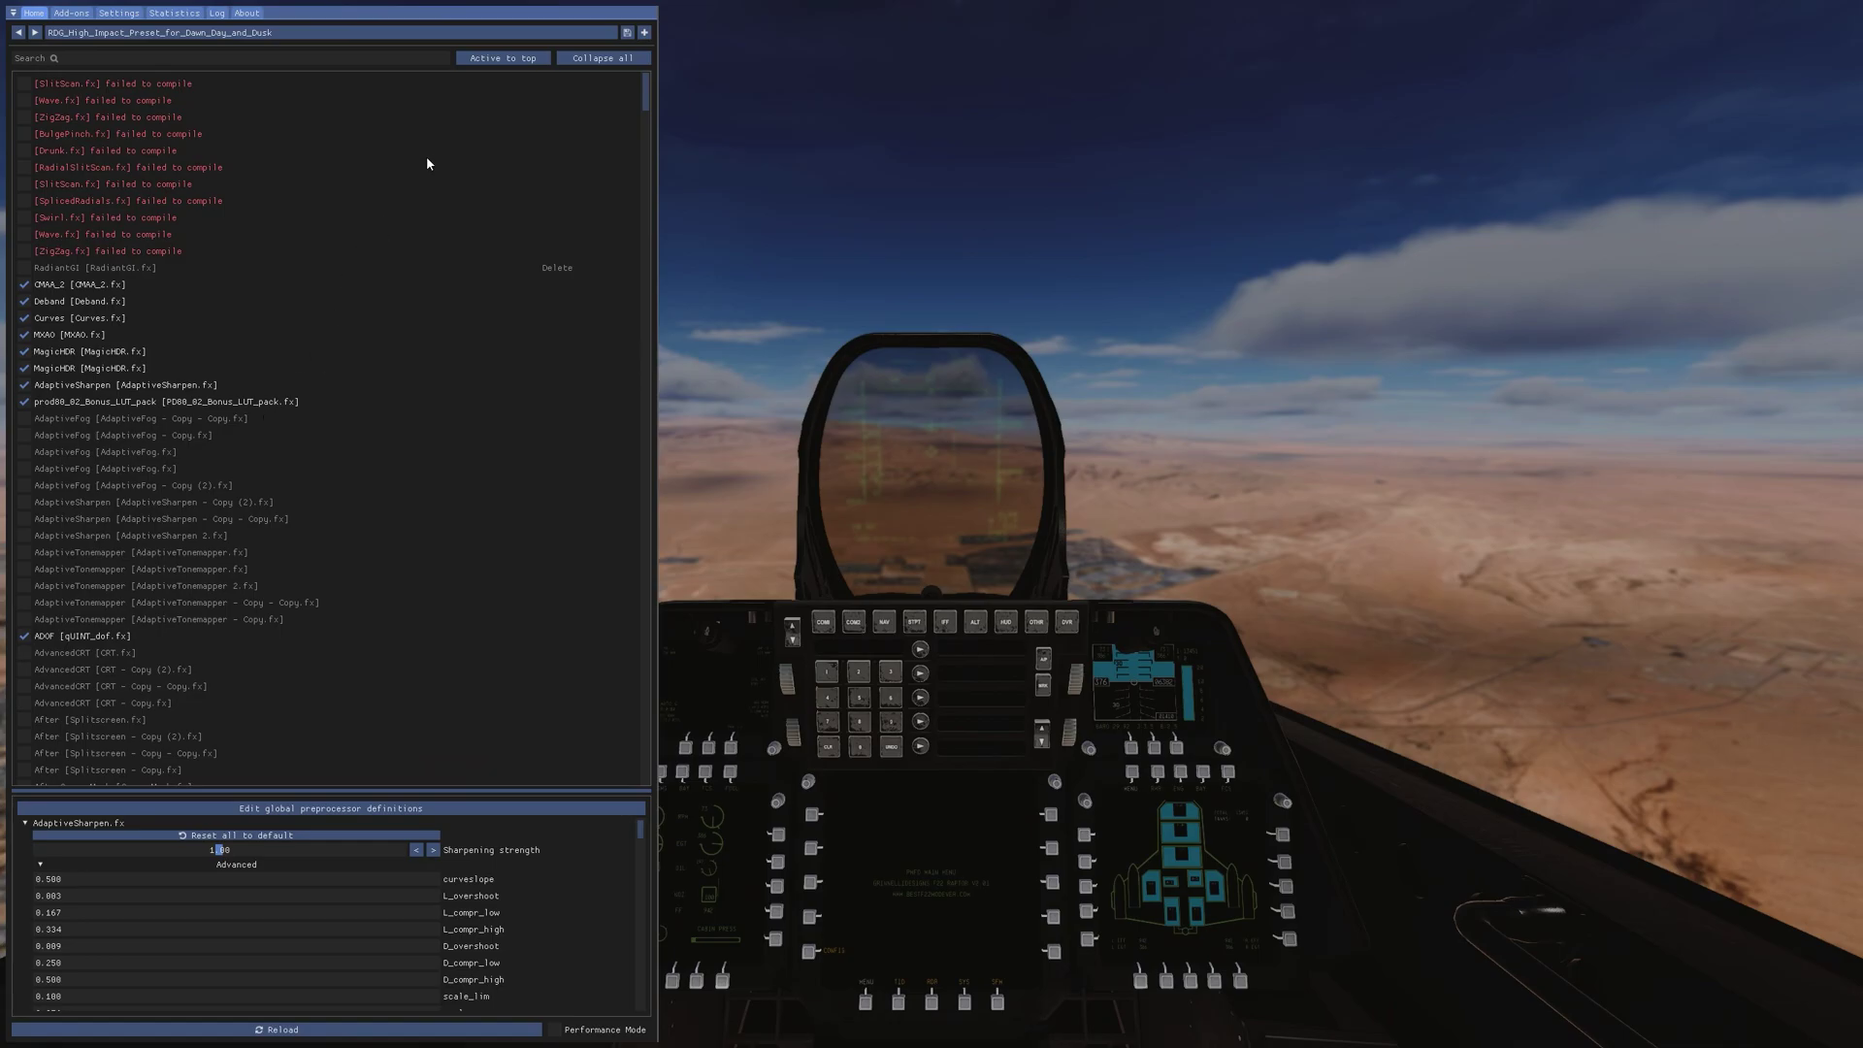
Step: Move active effects to the top, compare the second MagicHDR on and off, then start duplicating the preset
{"action": "left_click", "coordinate": [502, 58]}
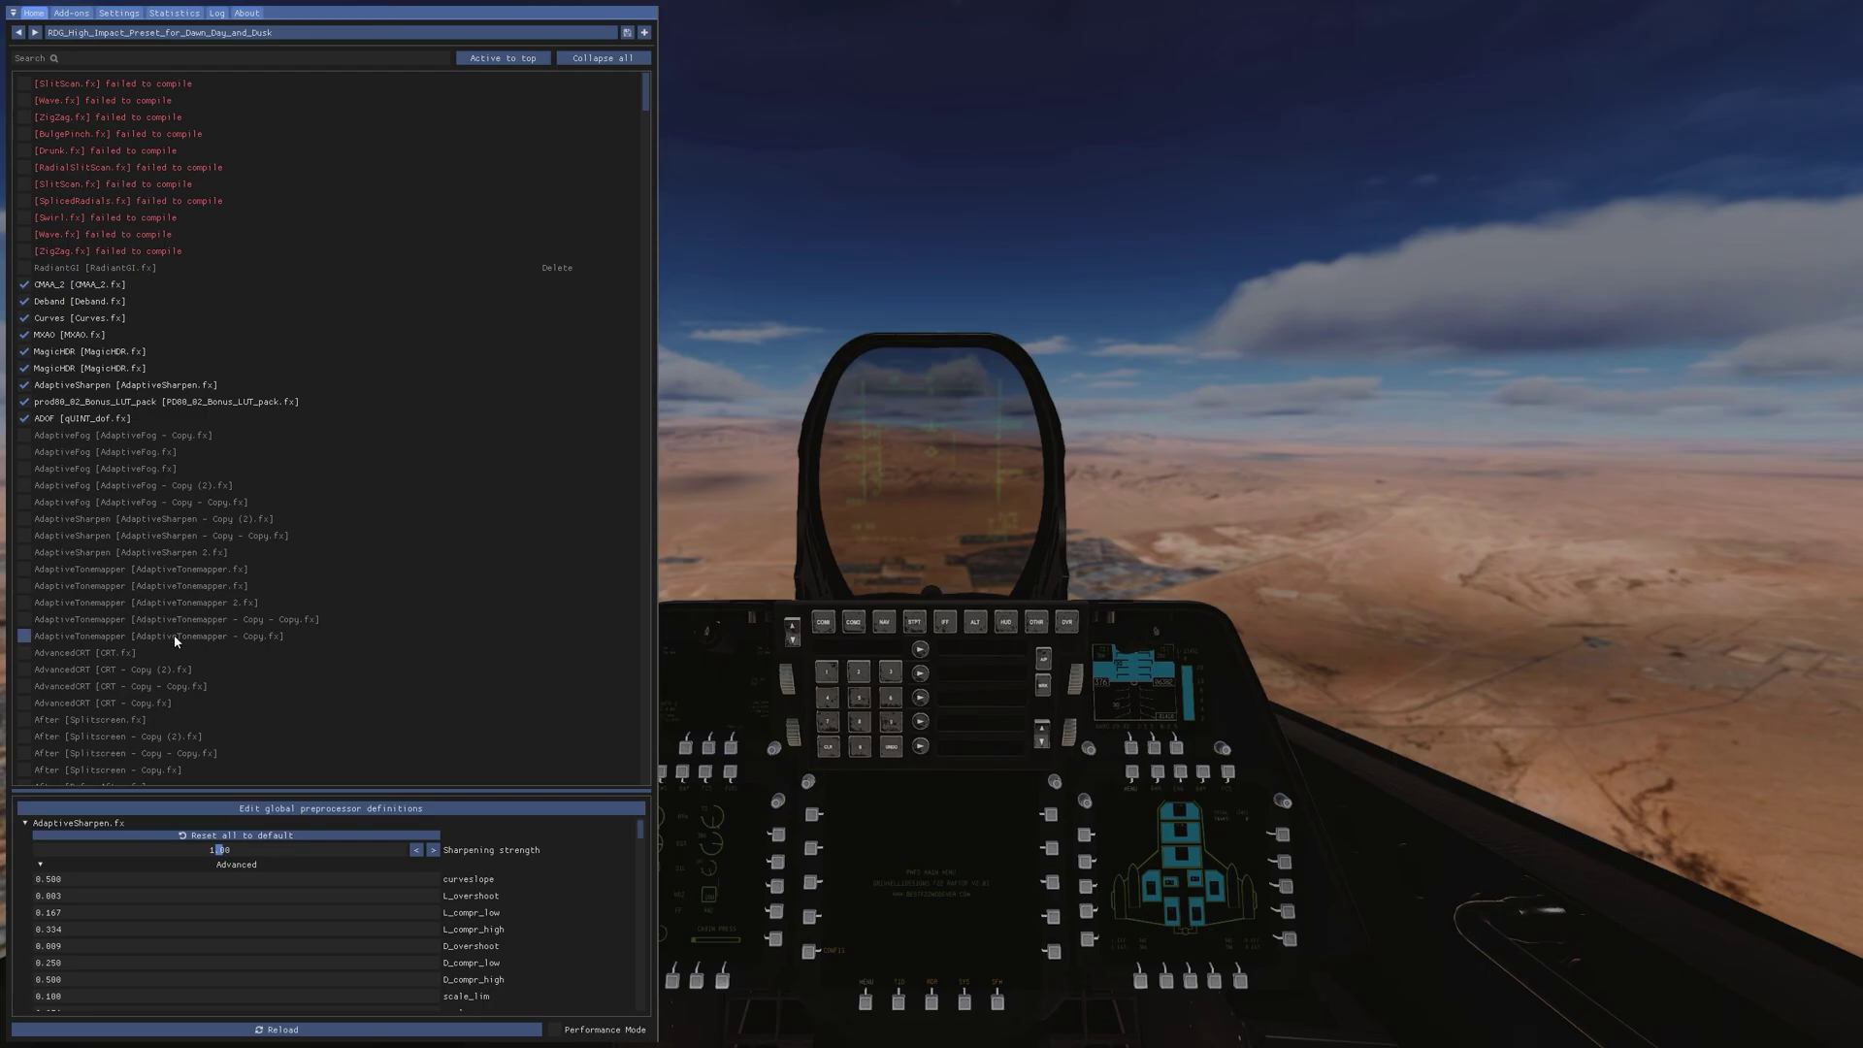
{"action": "left_click", "coordinate": [99, 374]}
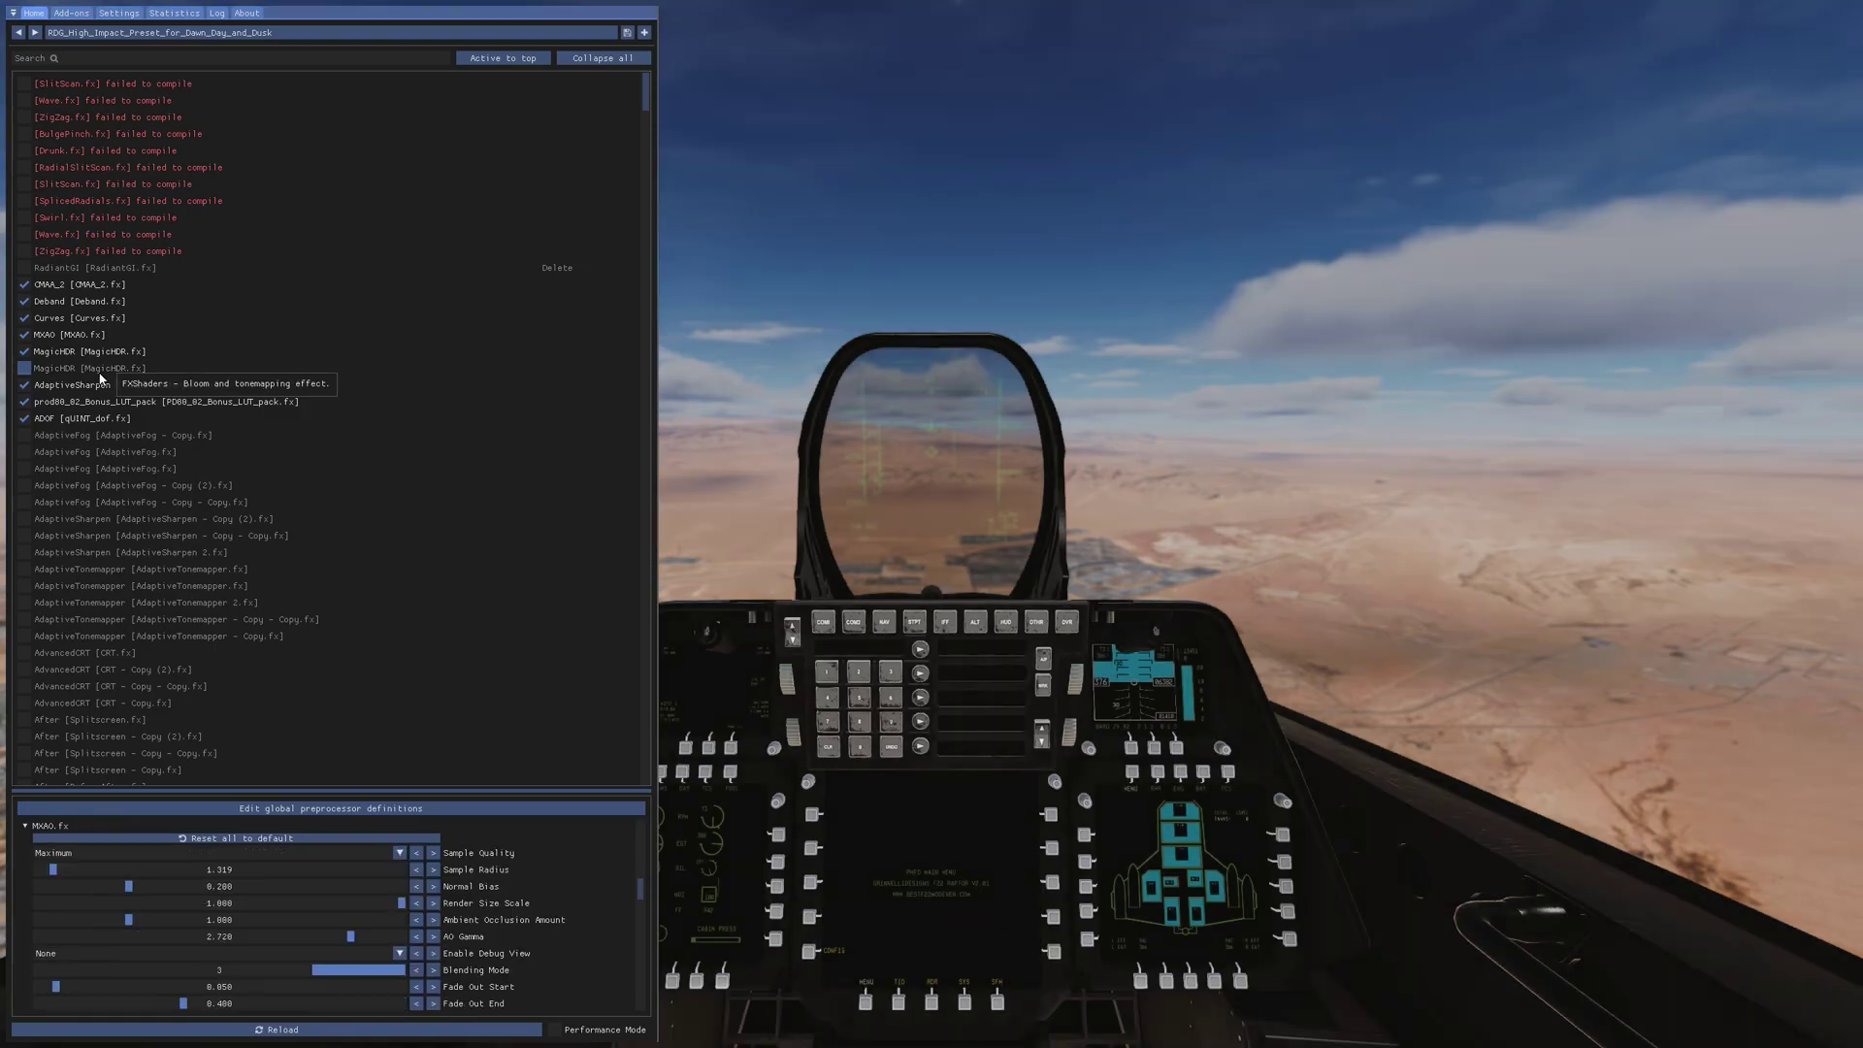
{"action": "left_click", "coordinate": [99, 374]}
{"action": "left_click", "coordinate": [98, 374]}
{"action": "left_click", "coordinate": [99, 374]}
{"action": "left_click", "coordinate": [99, 374]}
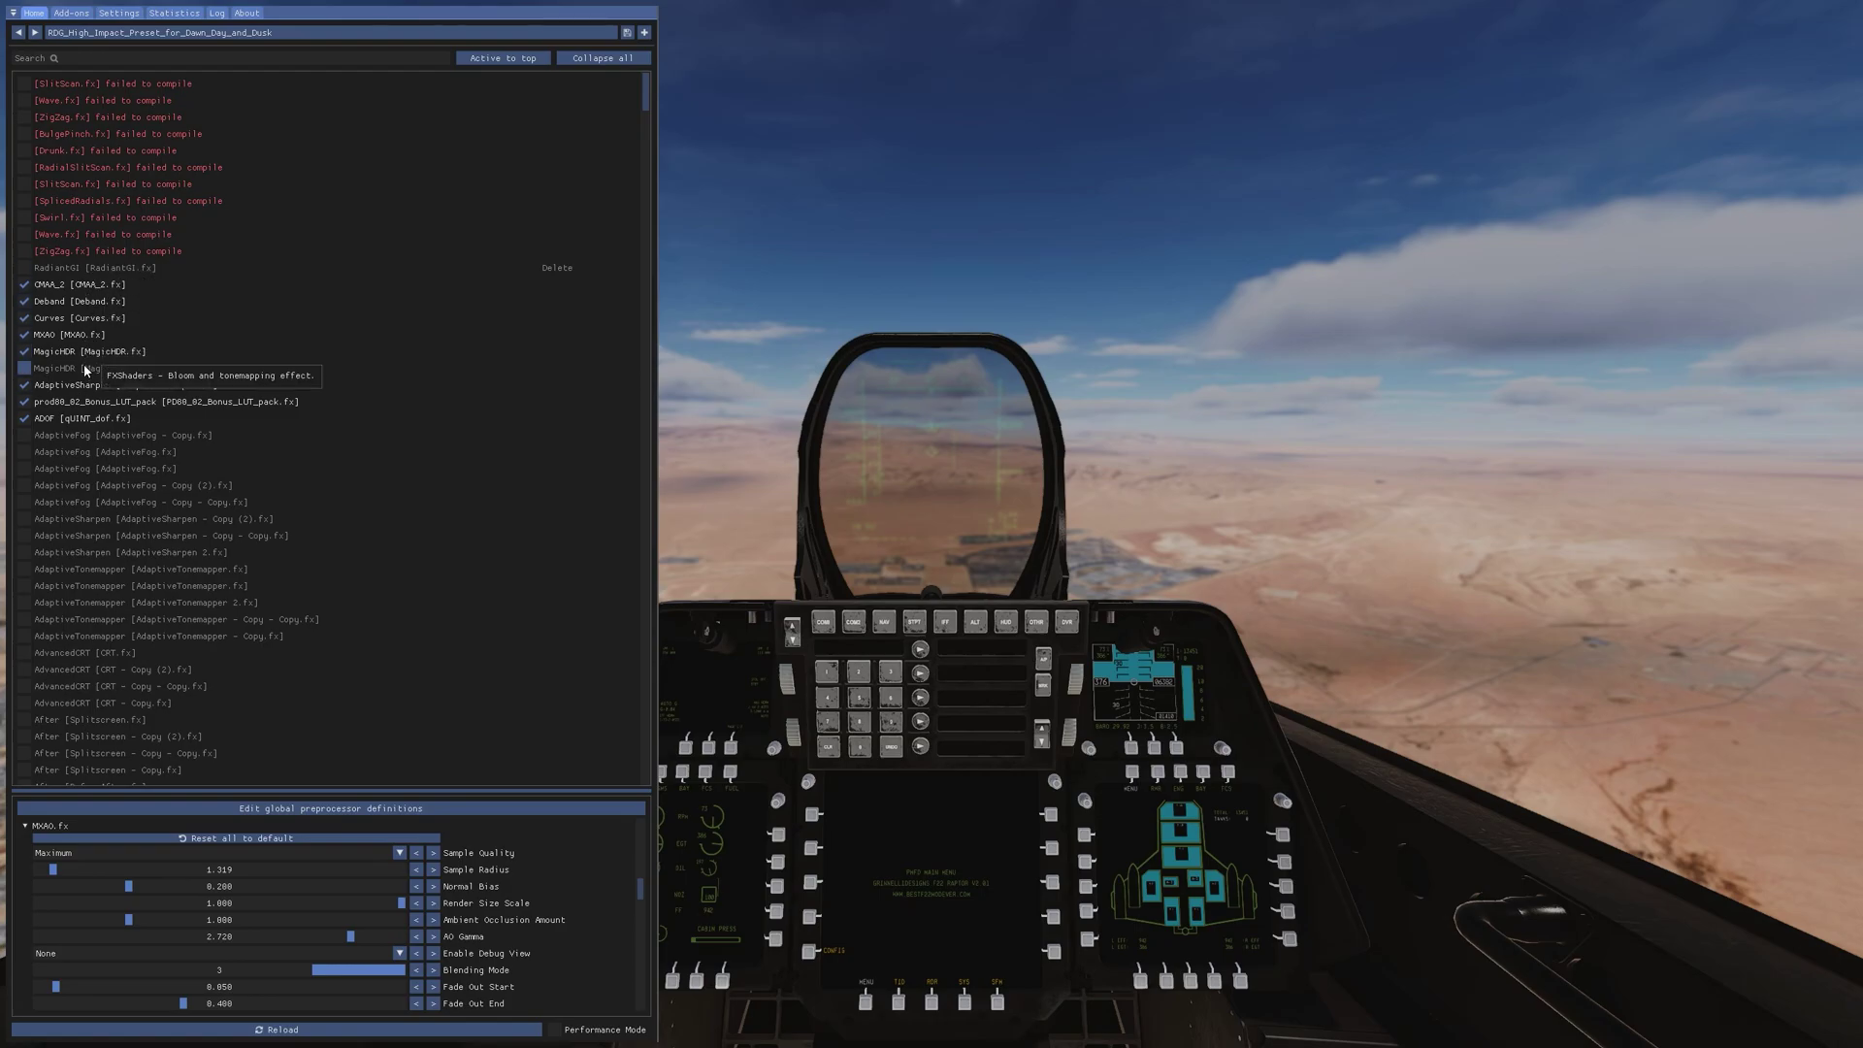
{"action": "left_click", "coordinate": [86, 368]}
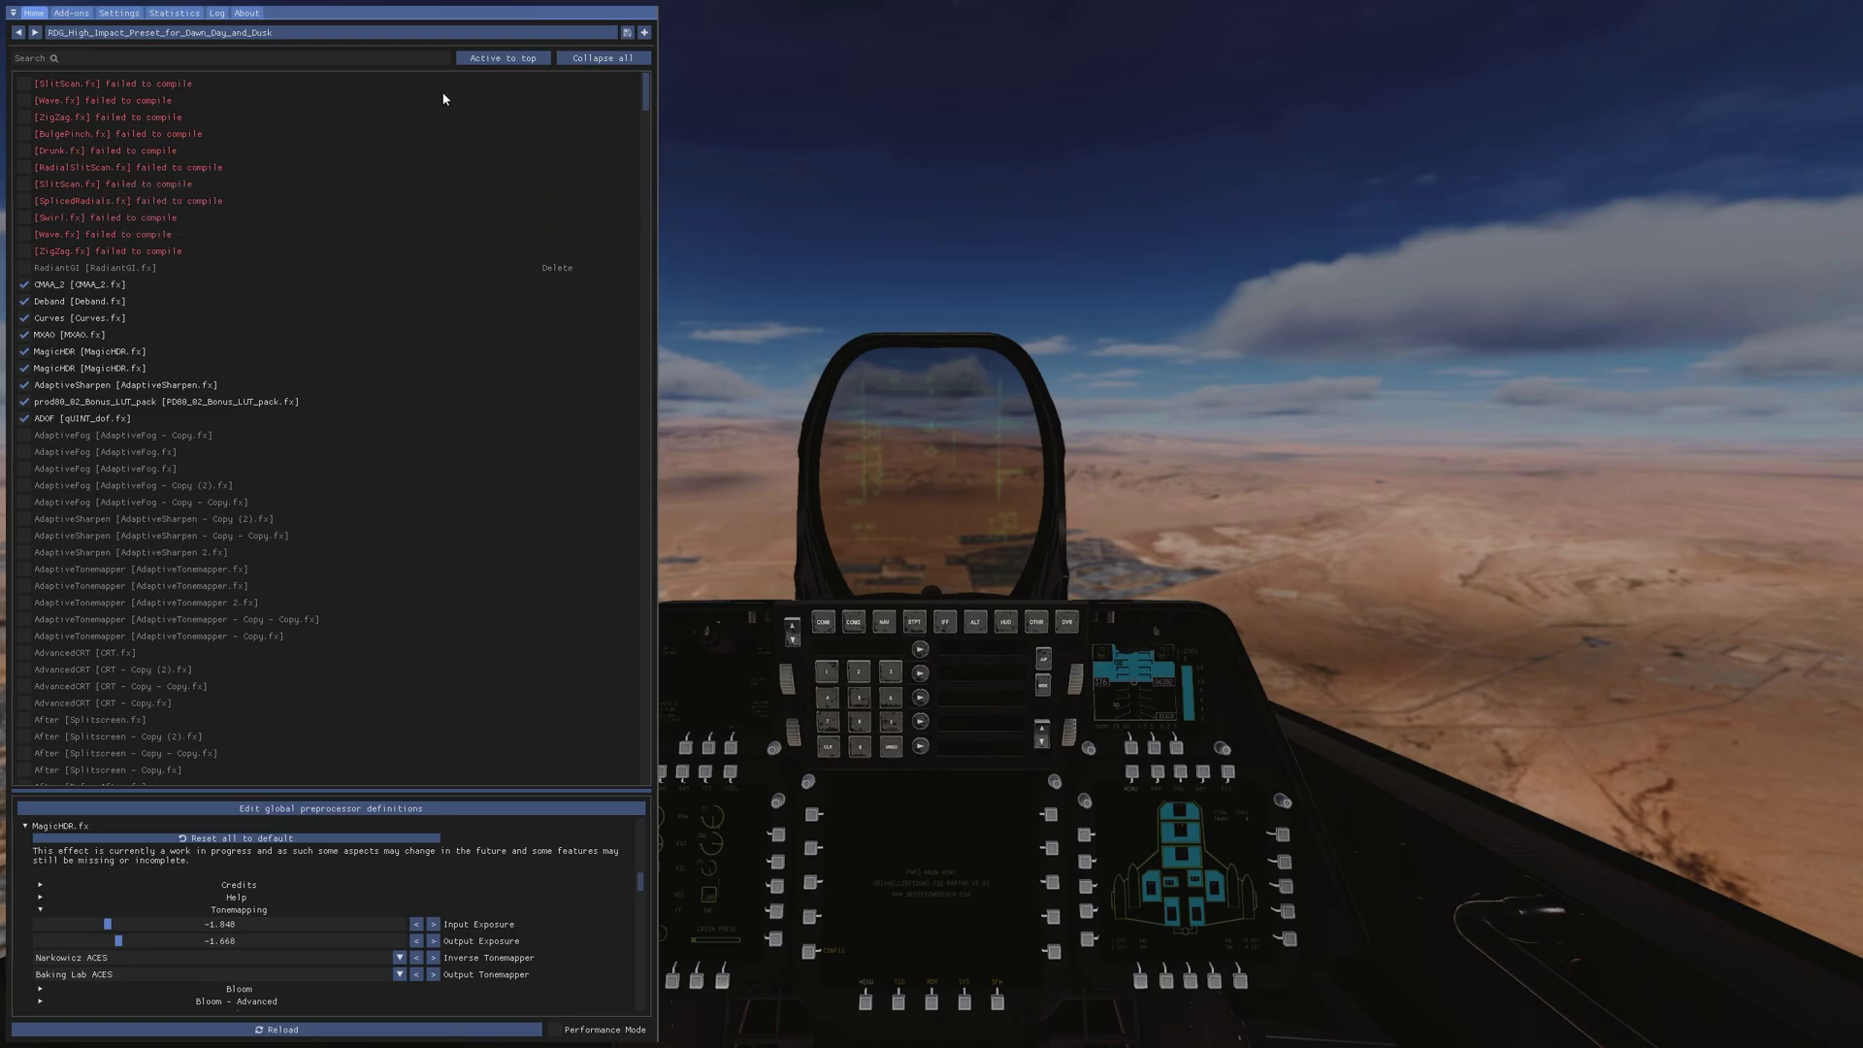
{"action": "left_click", "coordinate": [645, 33]}
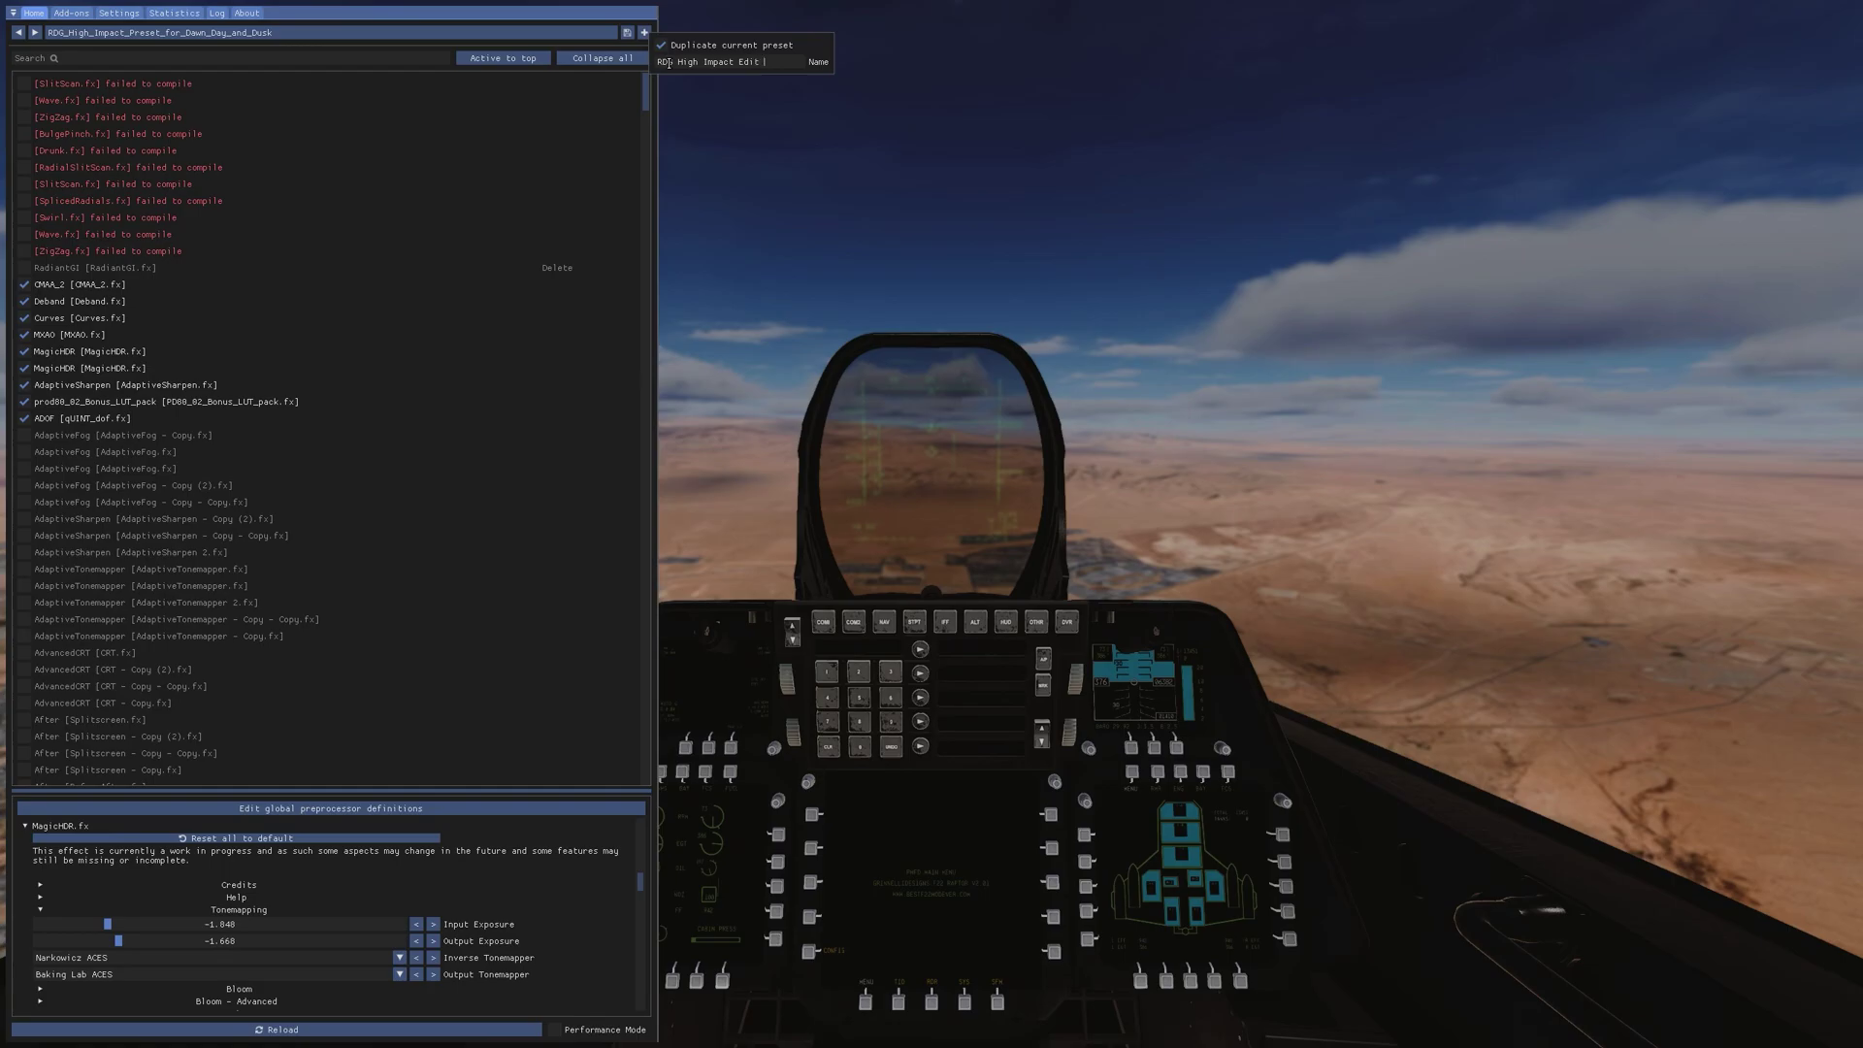
Step: Create the duplicate, disable the second MagicHDR, enable AdaptiveTonemapper, and reduce its Amount
{"action": "key", "text": "Return"}
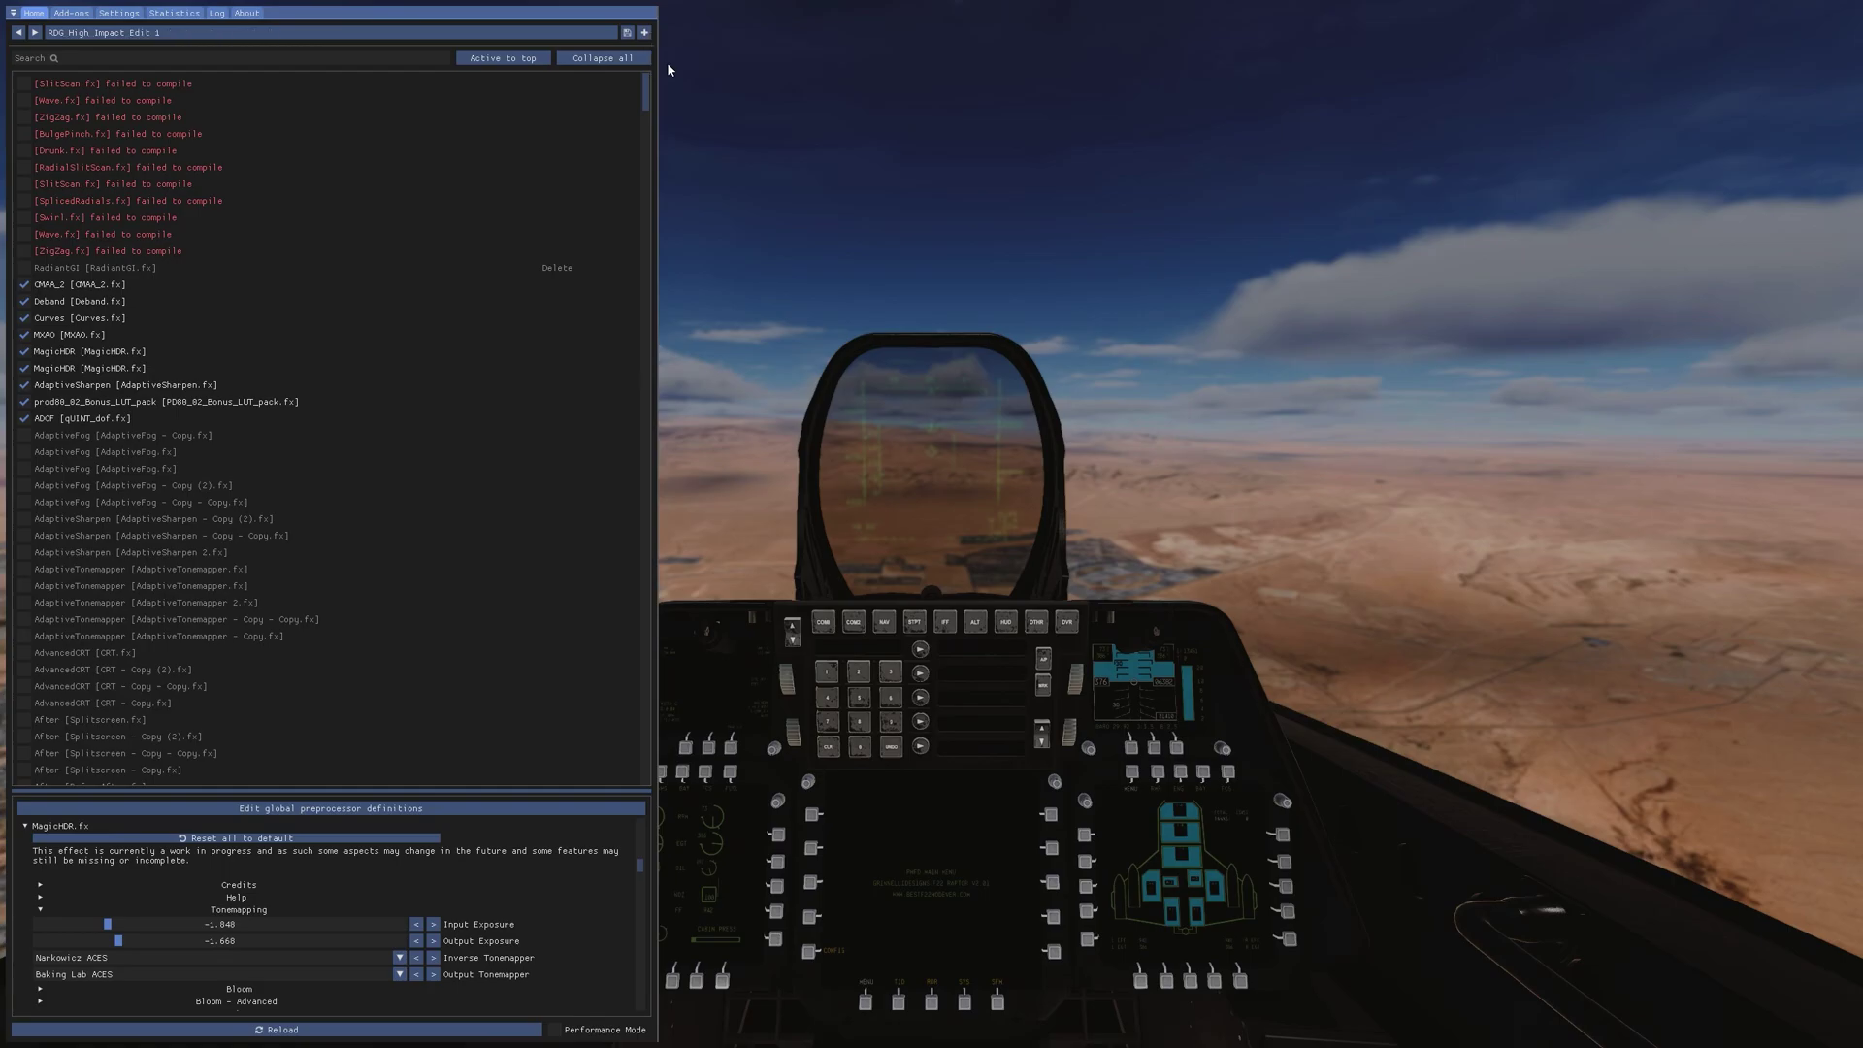
{"action": "left_click", "coordinate": [136, 368]}
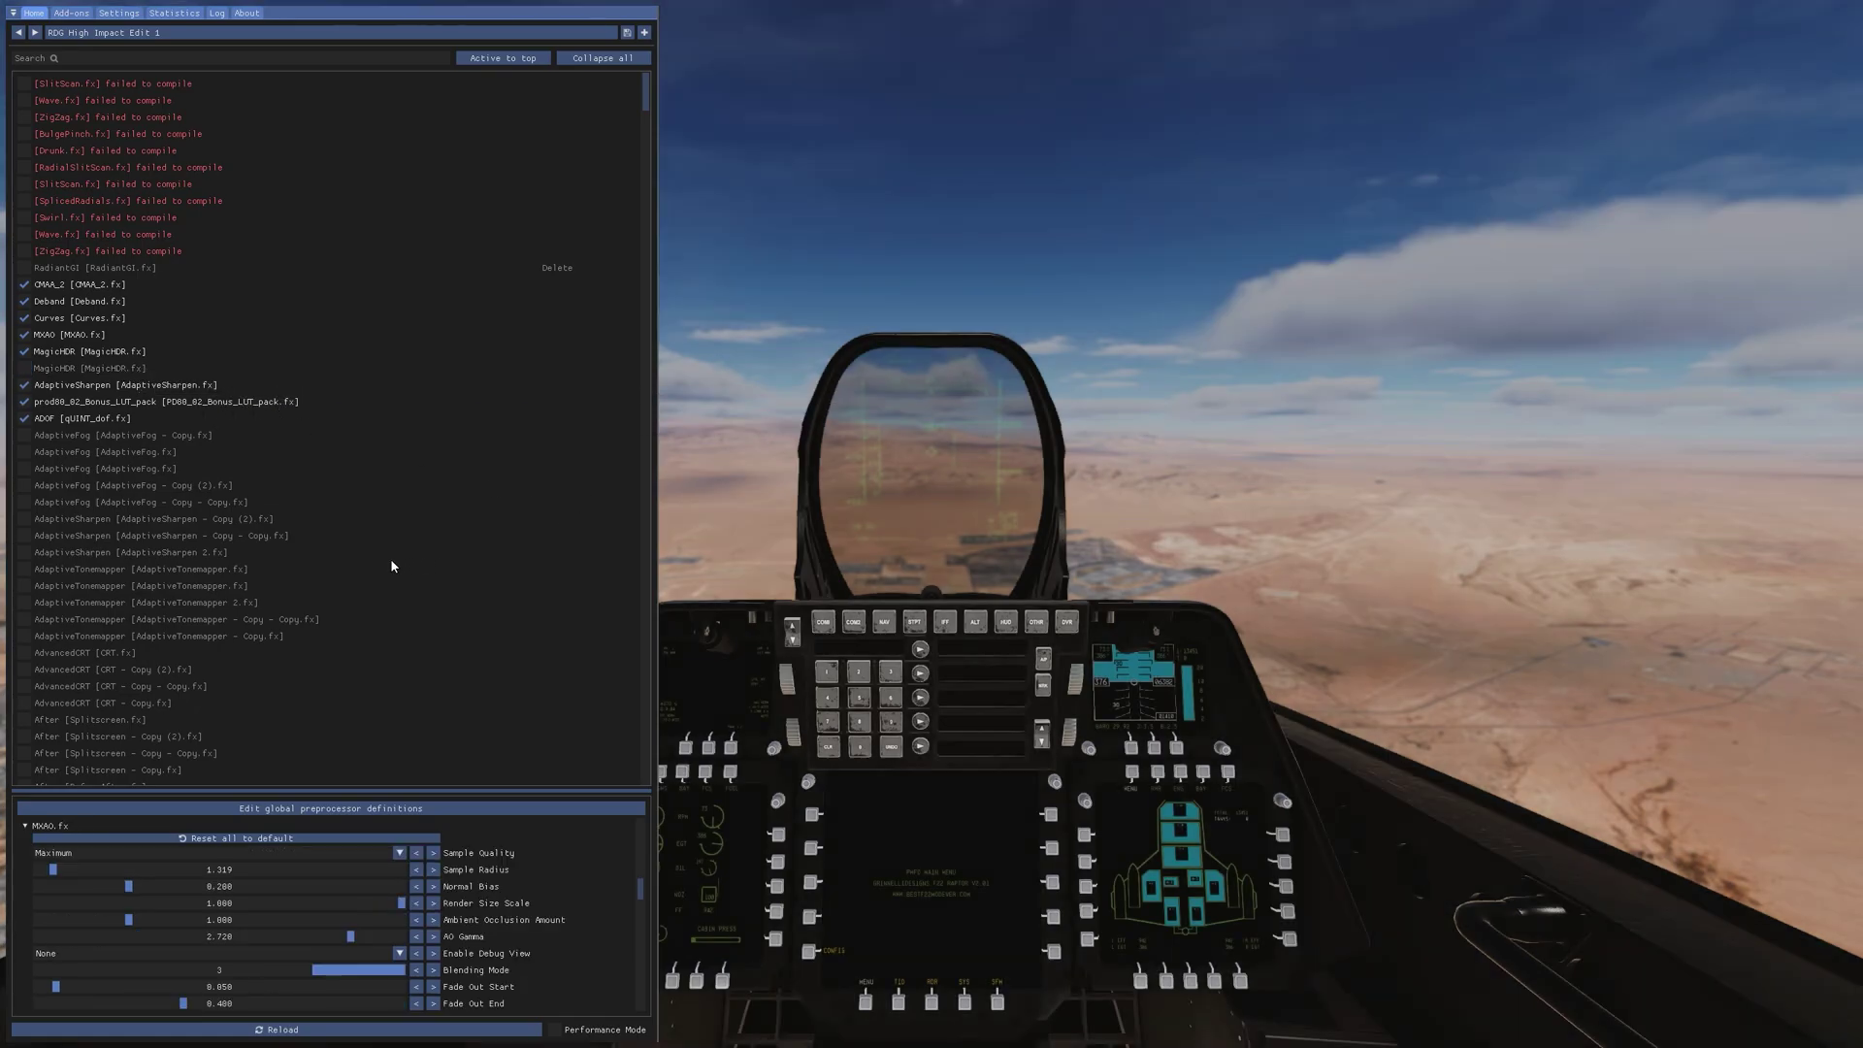
{"action": "left_click", "coordinate": [126, 570]}
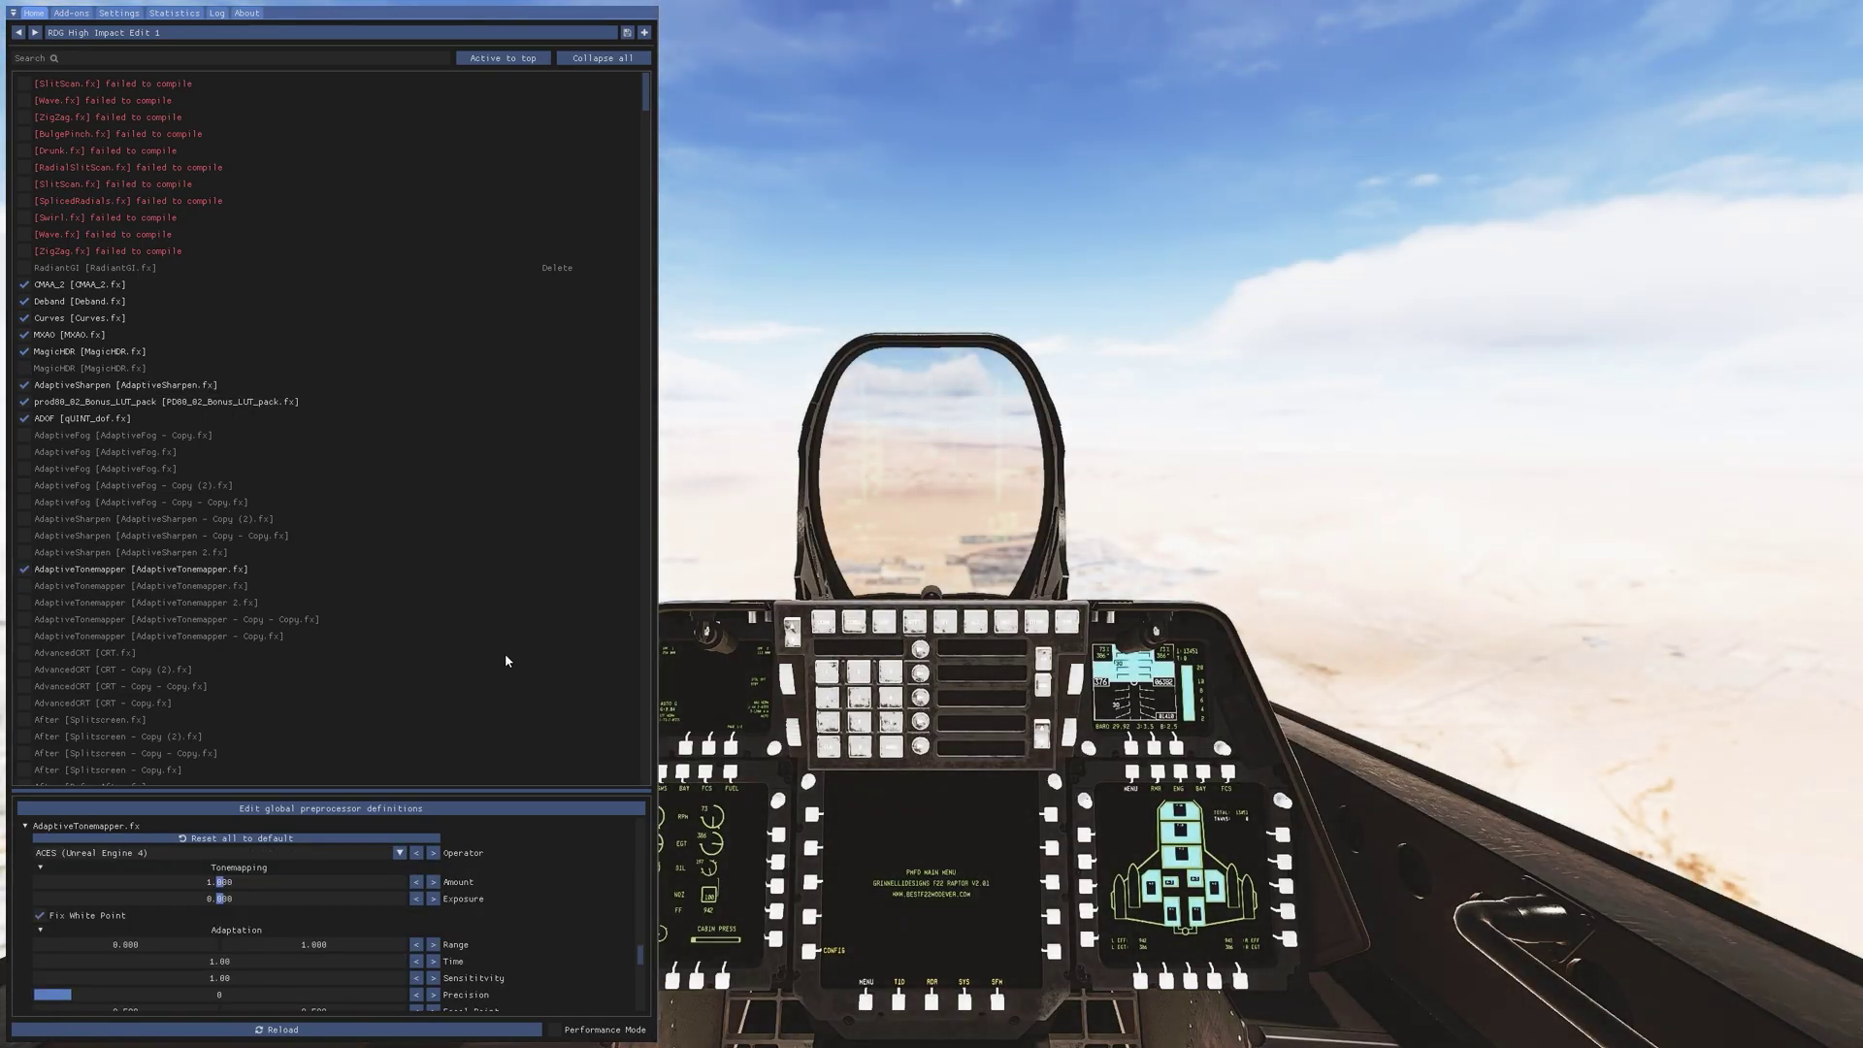
{"action": "left_click_drag", "start_coordinate": [220, 882], "coordinate": [172, 894]}
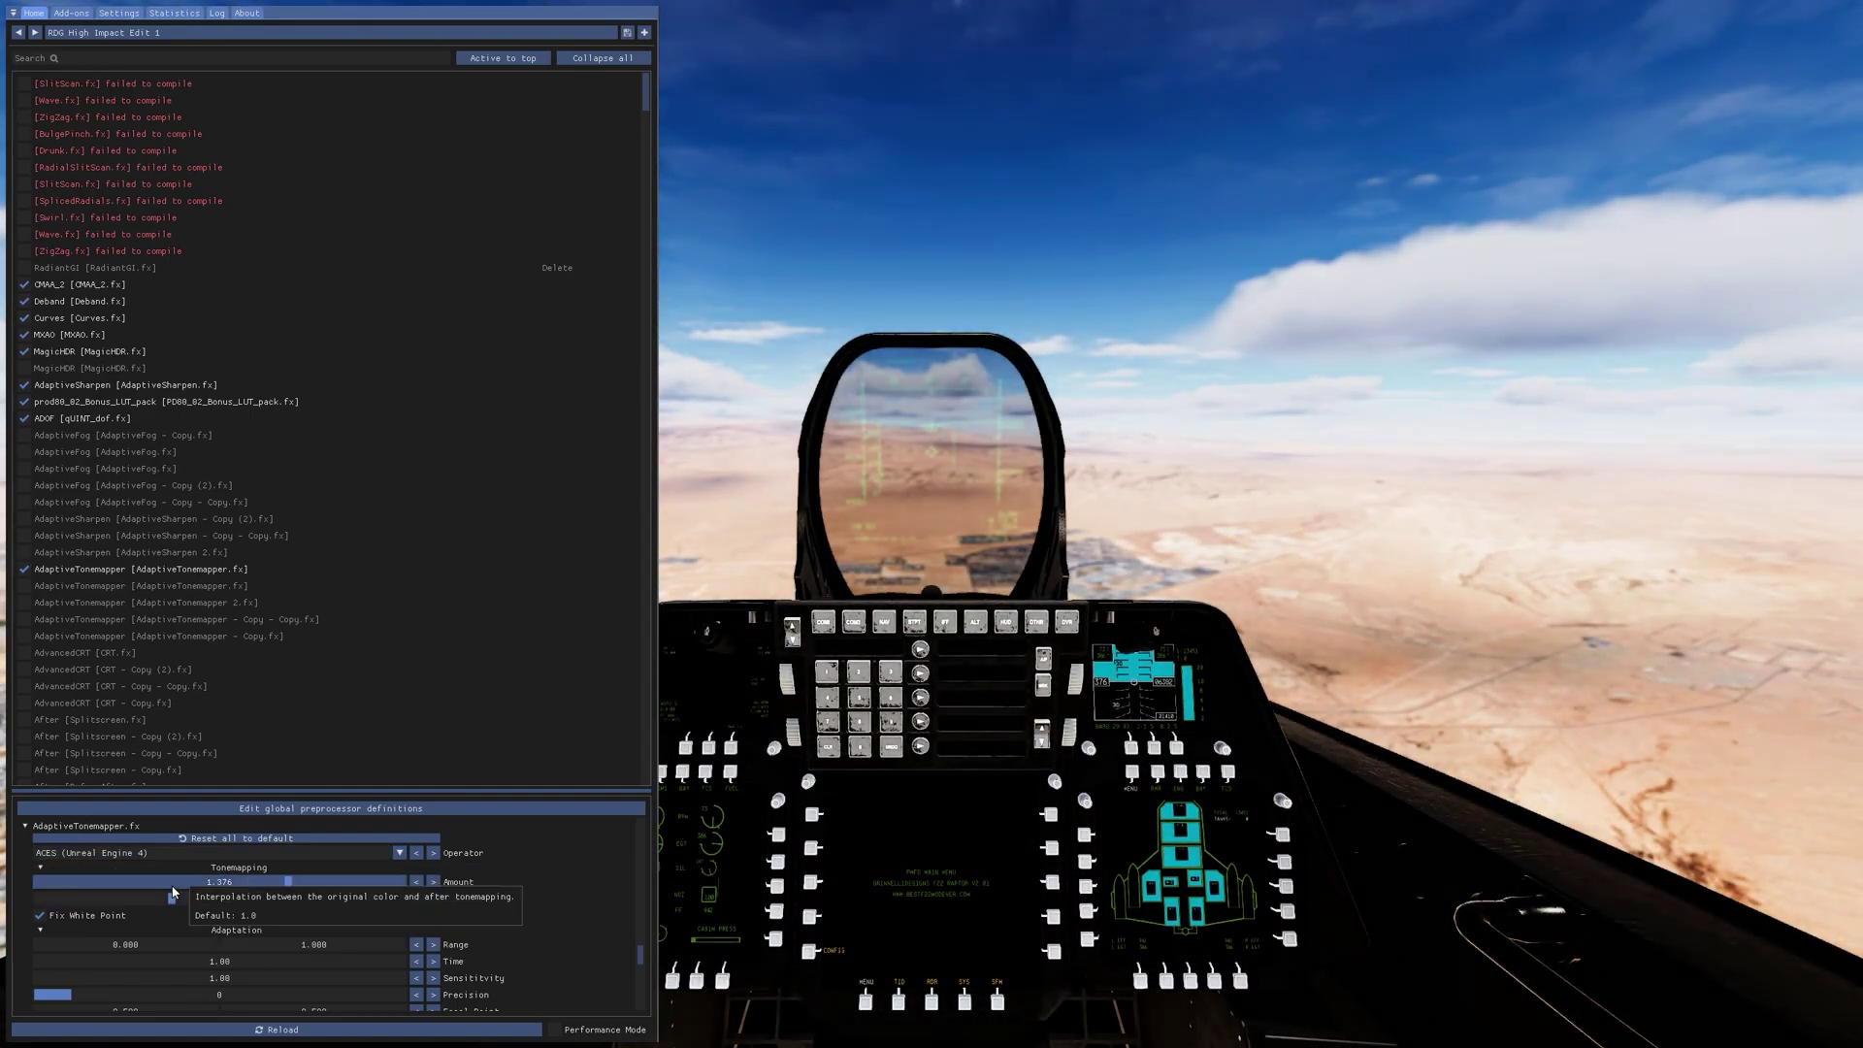
Step: Hide the ReShade overlay to show the F-22 cockpit with the RDG High Impact Edit 1 preset
{"action": "key", "text": "Home"}
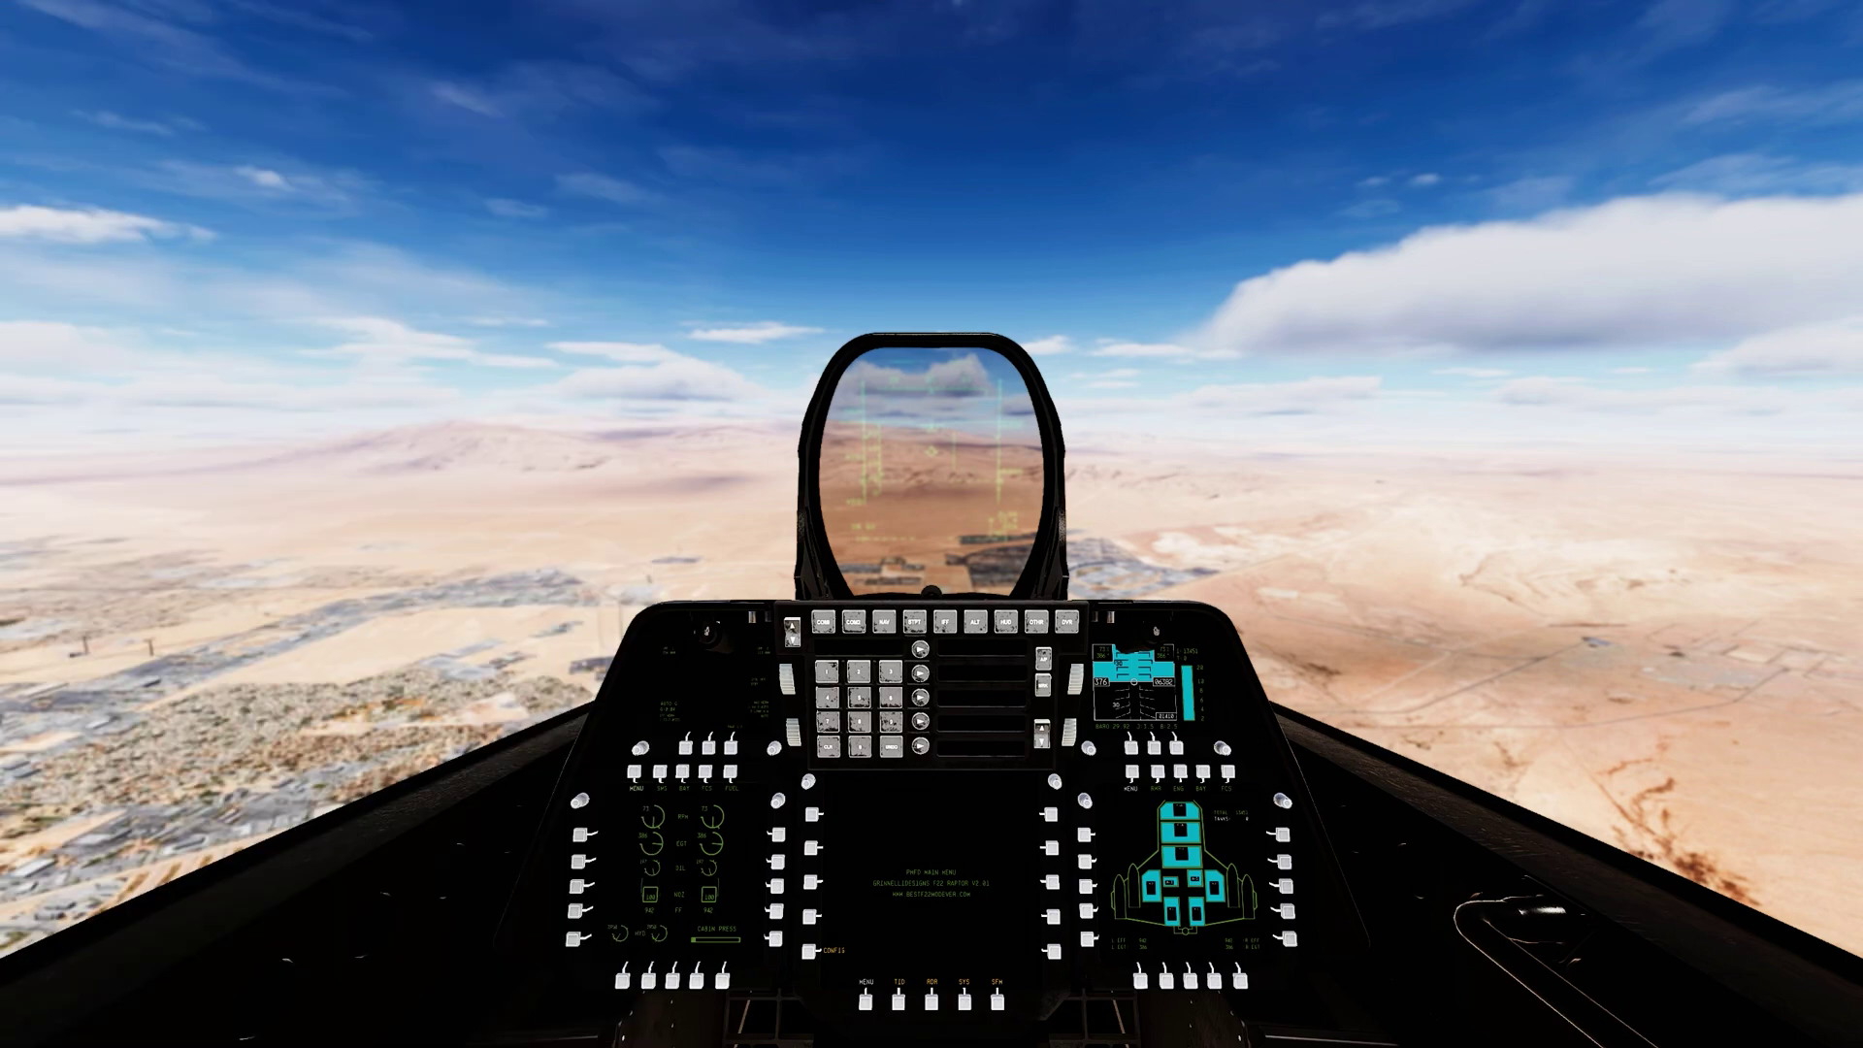